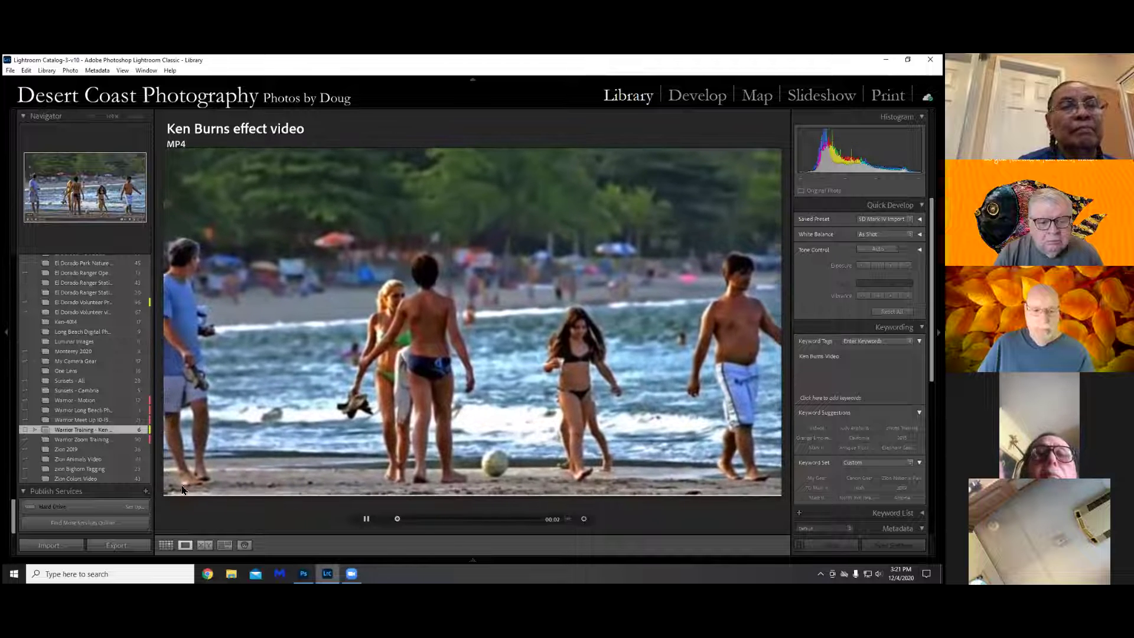
# Pause the Ken Burns effect video and display the "Starts here" slide enlarged from the collection's thumbnails
pyautogui.click(366, 519)
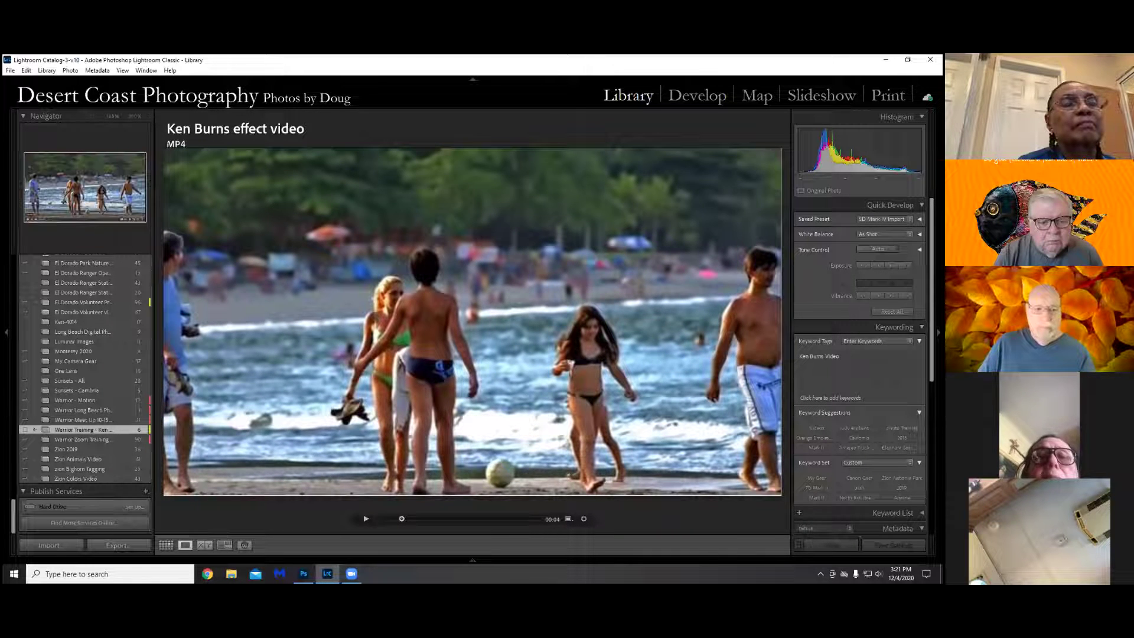
pyautogui.click(167, 547)
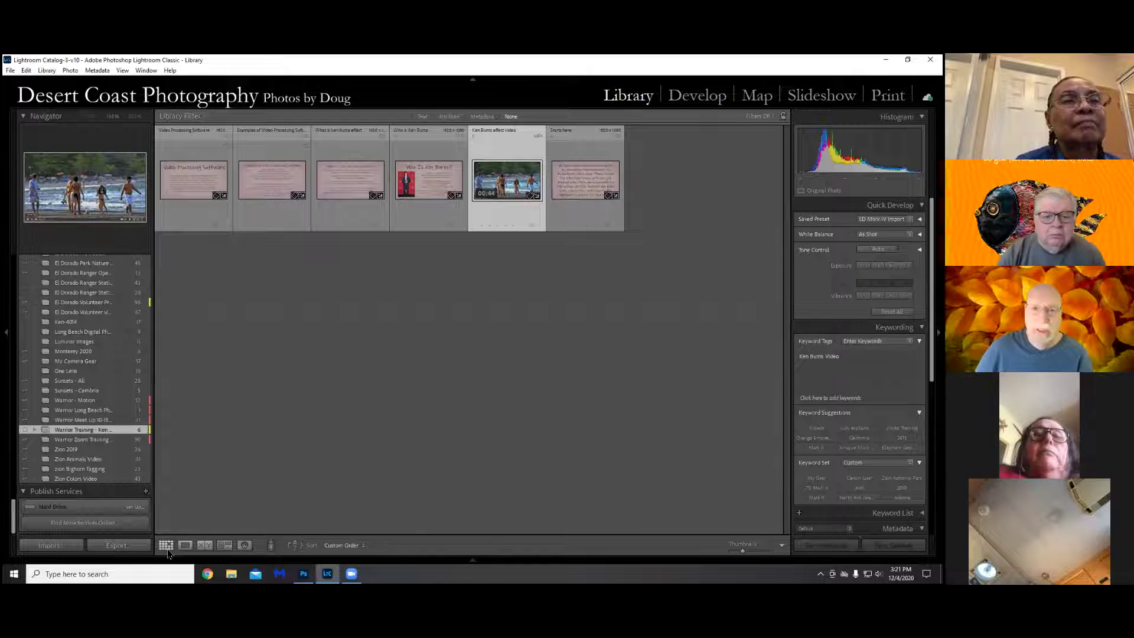
pyautogui.click(590, 184)
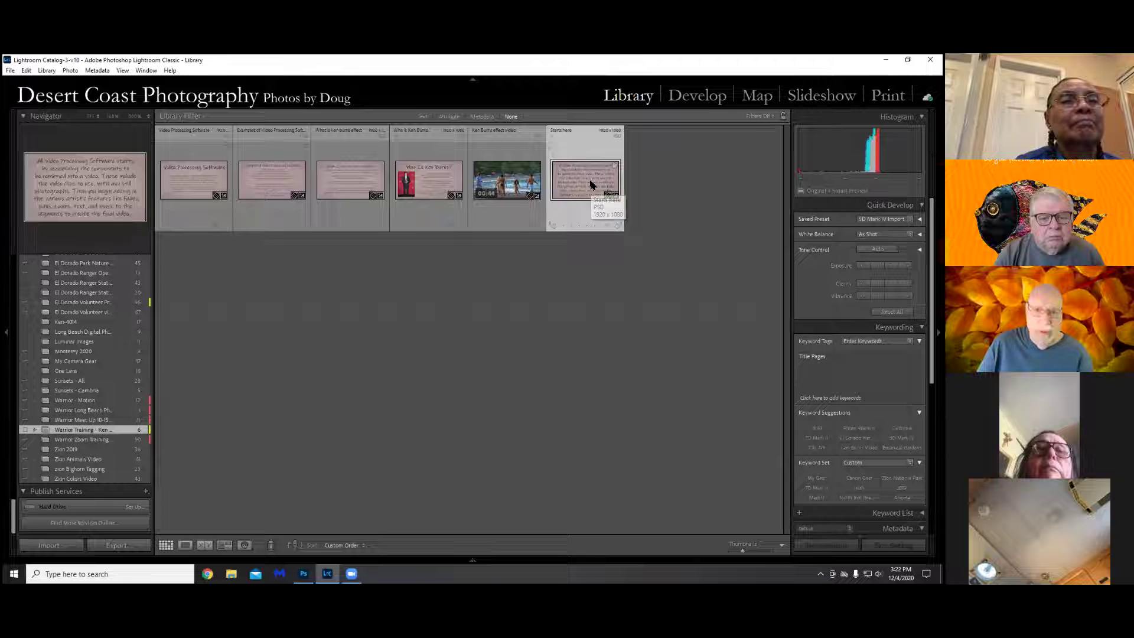
pyautogui.doubleClick(591, 184)
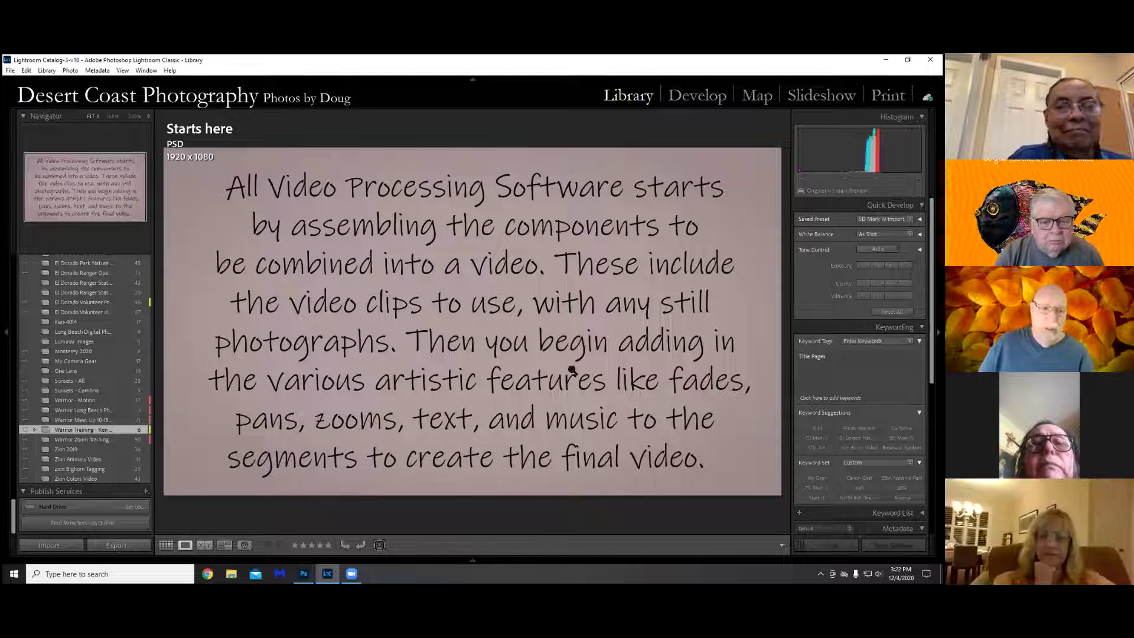
# Look through the Pictures folder tree and the list of collections, as far as the Warrior Training - Ken Burns Effect collection
pyautogui.scroll(5, 95, 428)
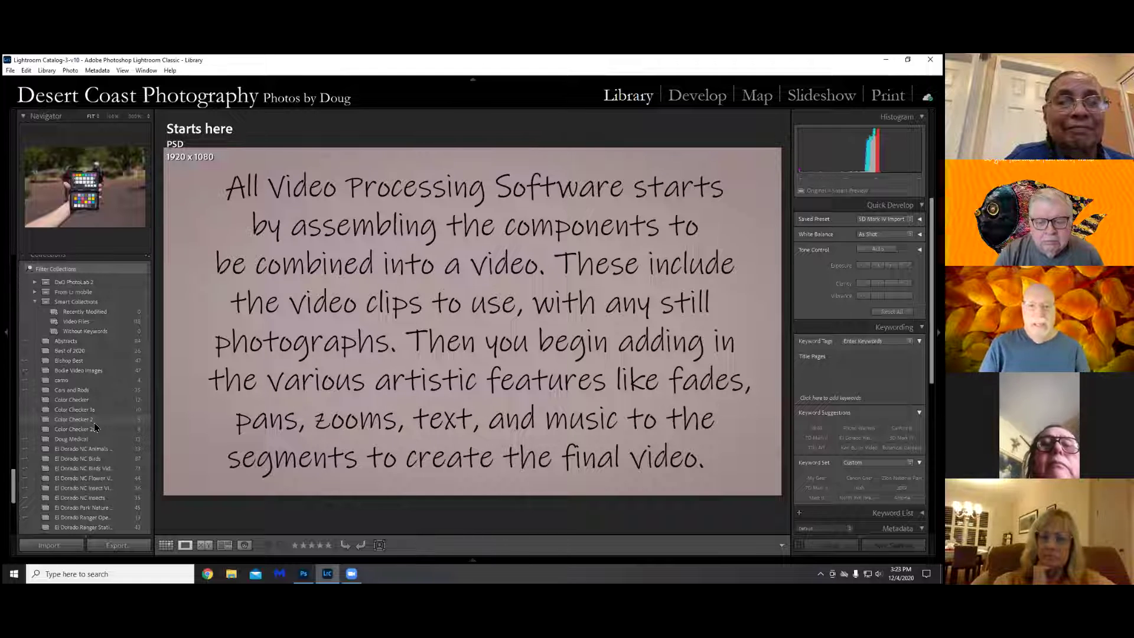
pyautogui.scroll(-10, 95, 427)
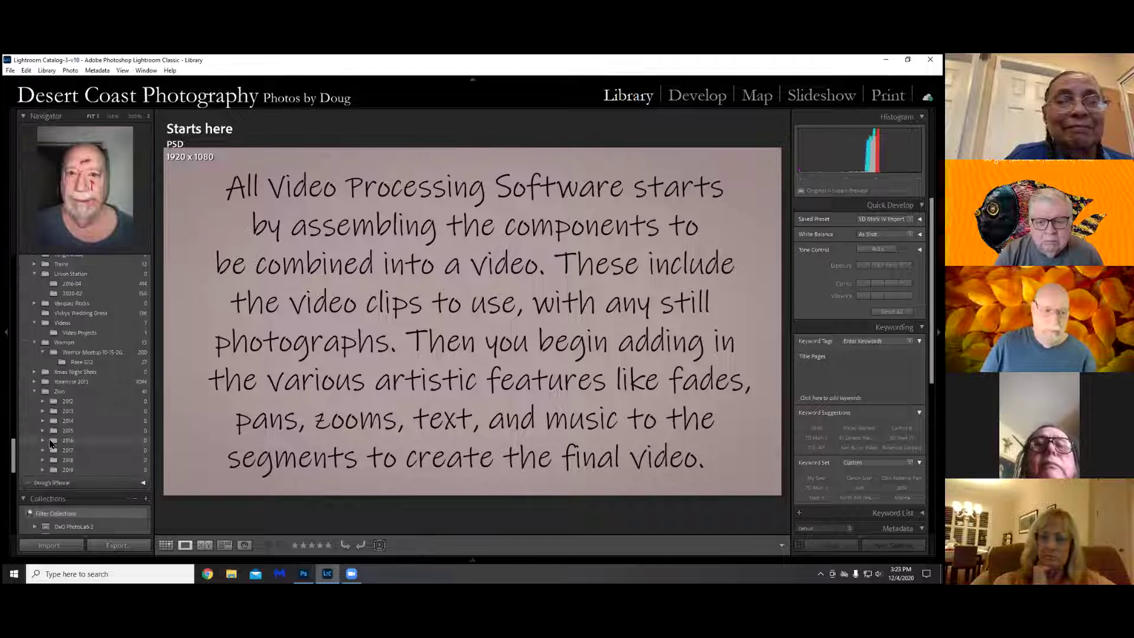
pyautogui.scroll(10, 98, 396)
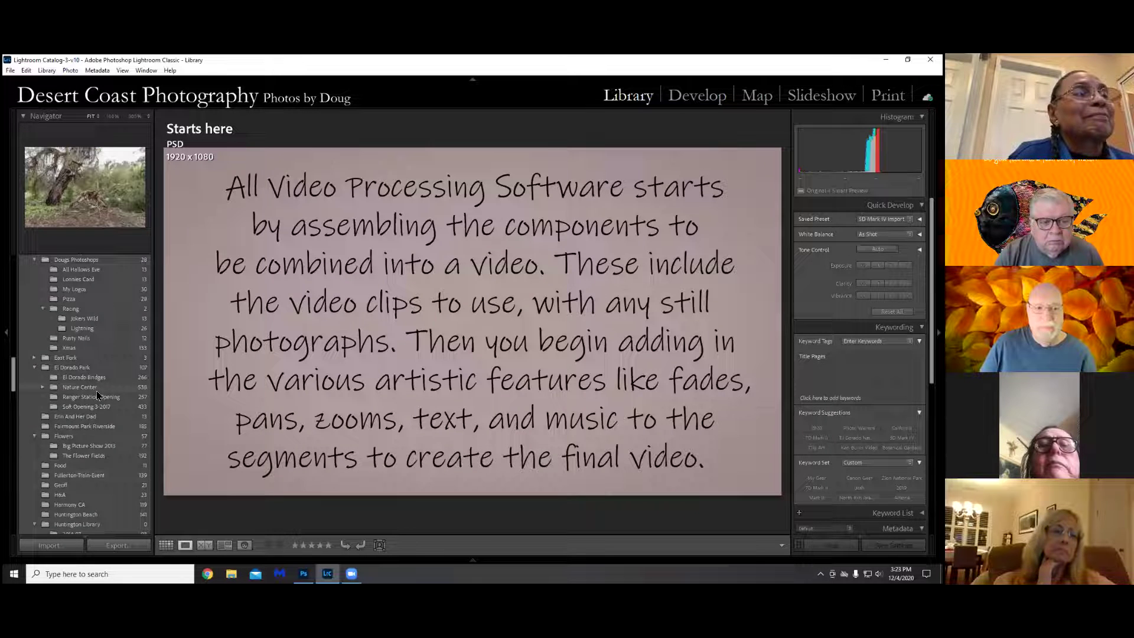
pyautogui.scroll(10, 98, 395)
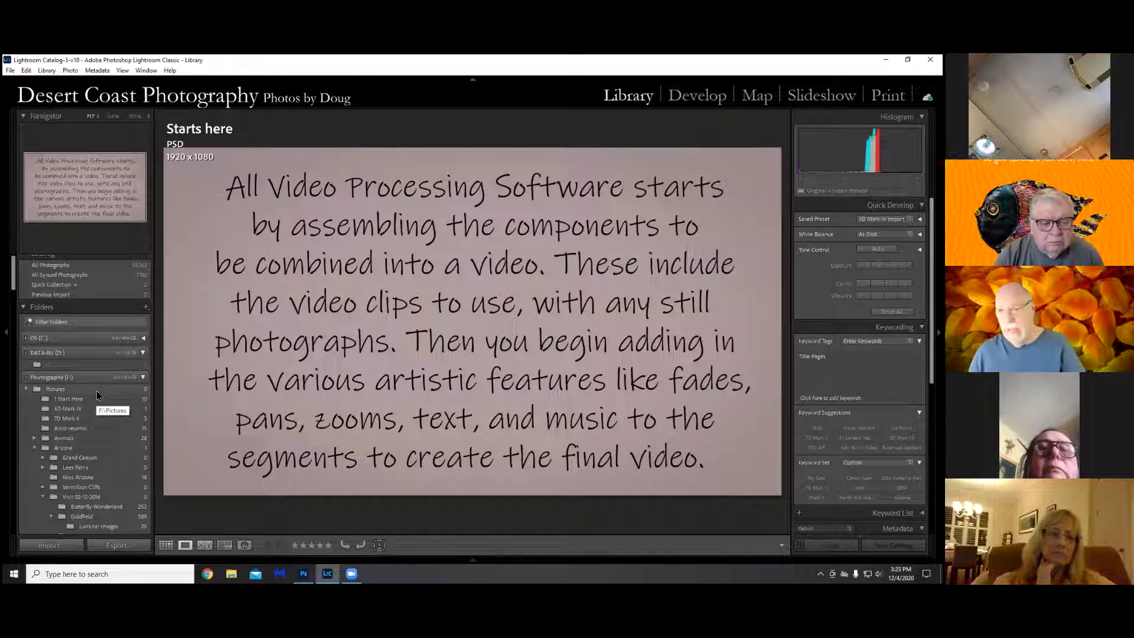
pyautogui.scroll(-3, 107, 365)
pyautogui.scroll(-6, 108, 364)
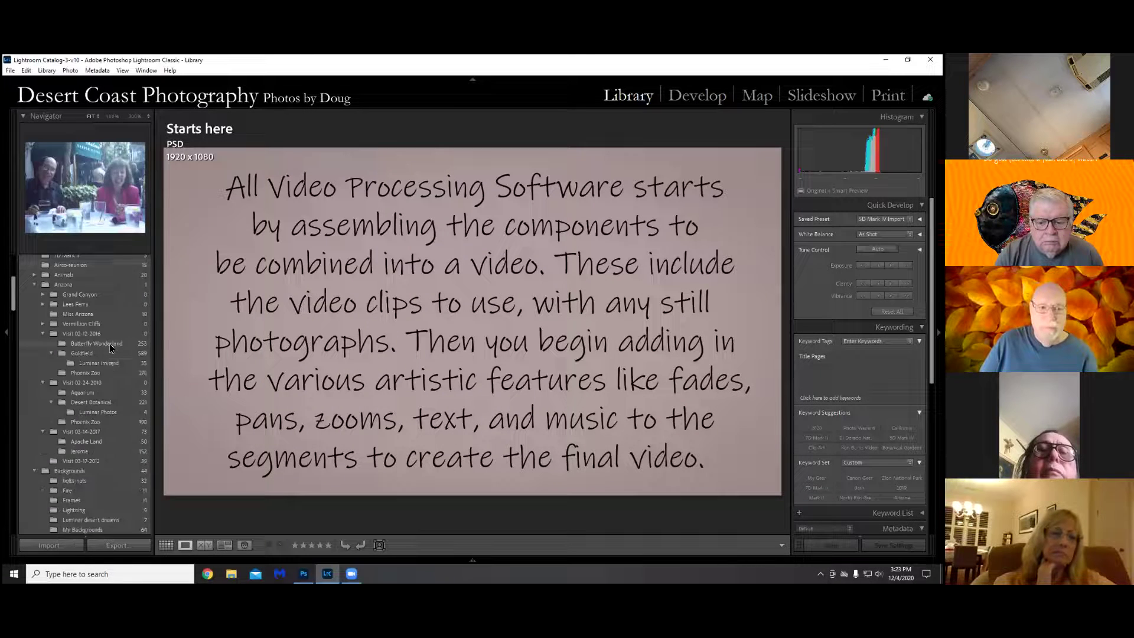
pyautogui.scroll(-3, 110, 348)
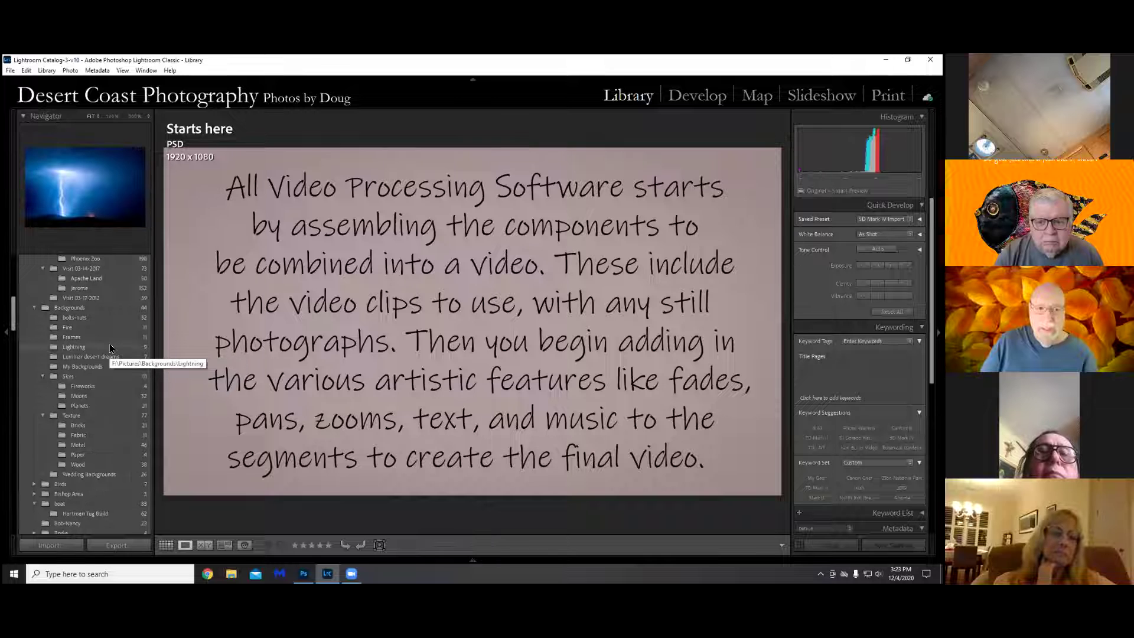
pyautogui.scroll(-12, 110, 349)
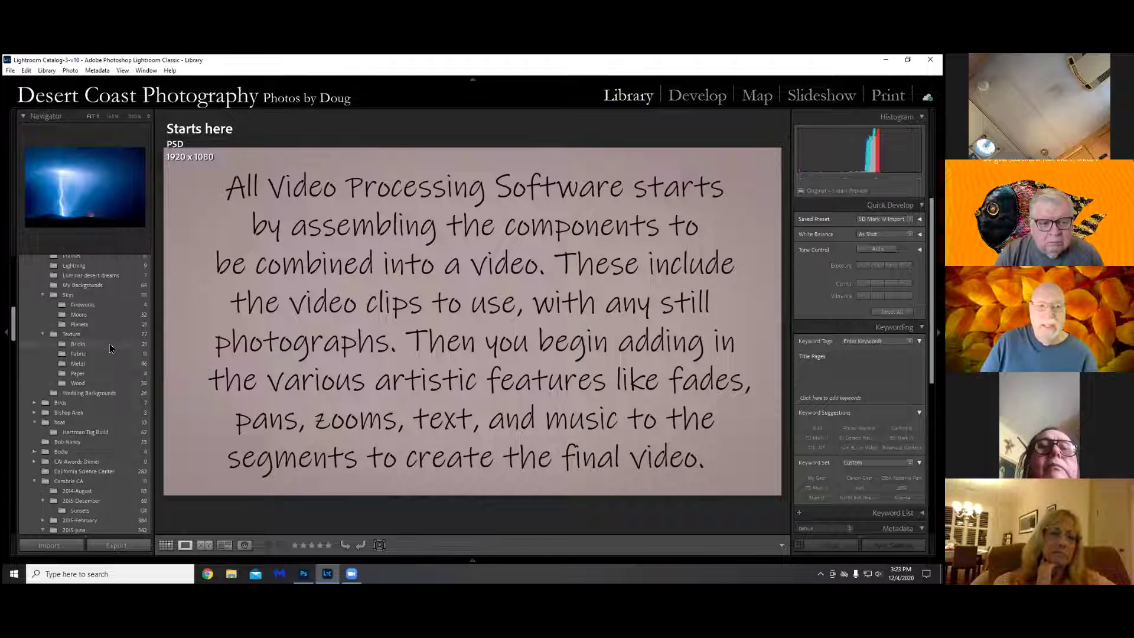
pyautogui.scroll(-15, 110, 349)
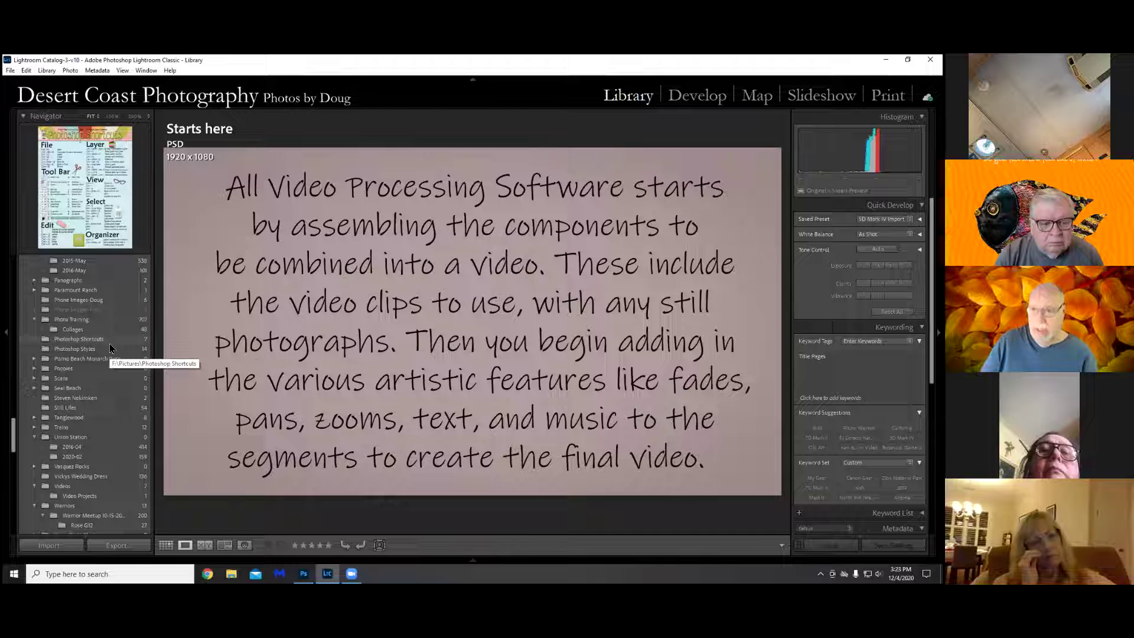
pyautogui.scroll(-3, 110, 348)
pyautogui.scroll(-6, 96, 396)
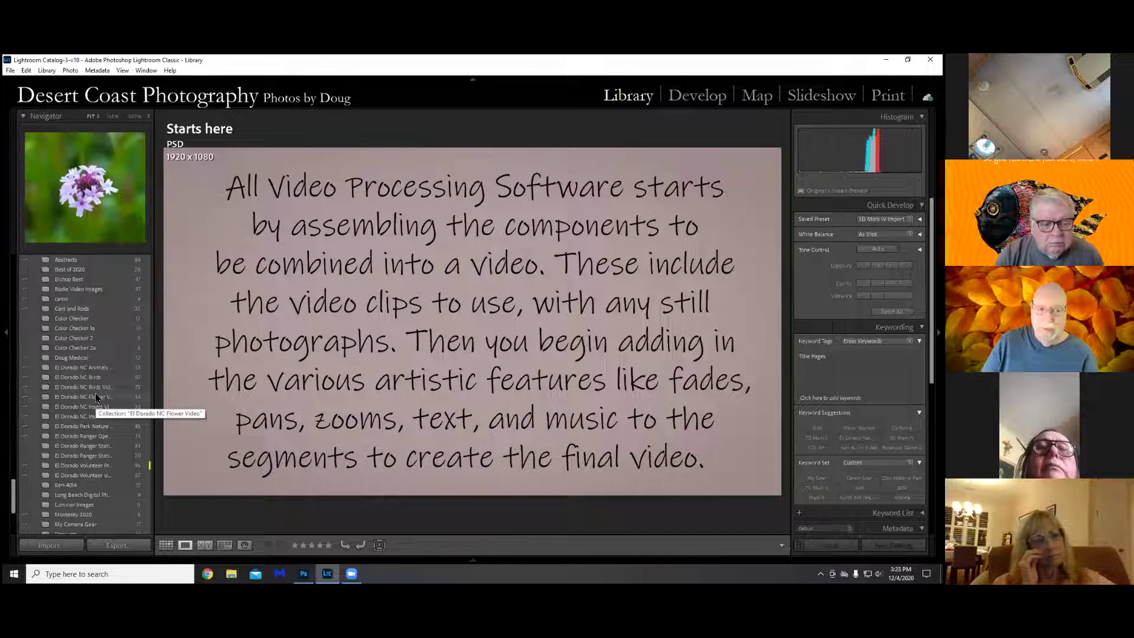
pyautogui.scroll(6, 96, 396)
pyautogui.scroll(-3, 96, 398)
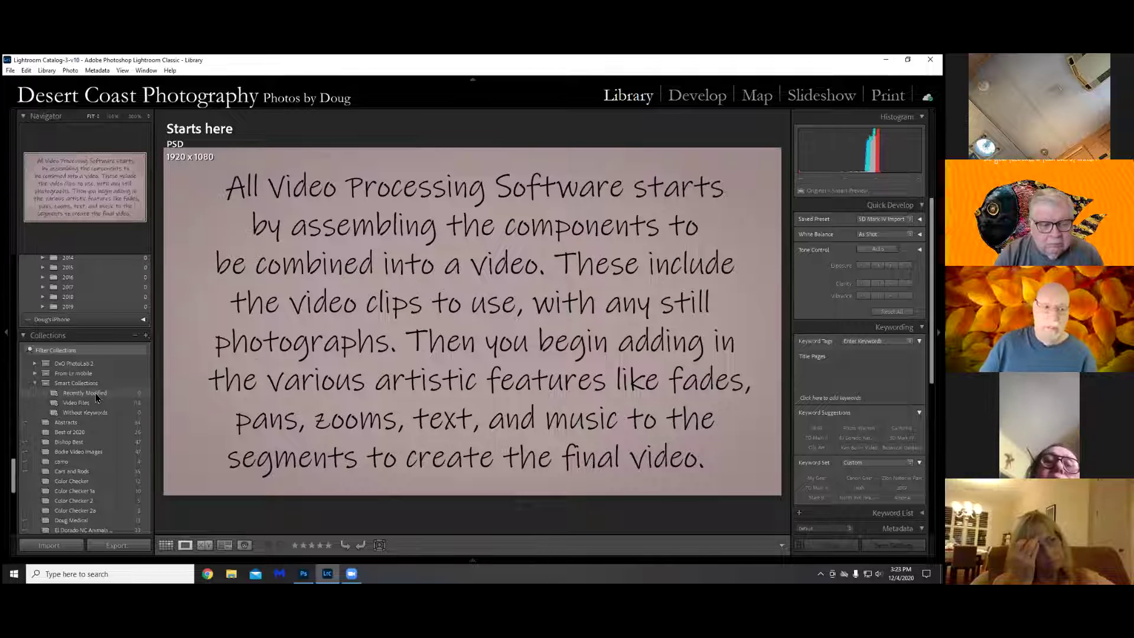
pyautogui.scroll(-10, 101, 366)
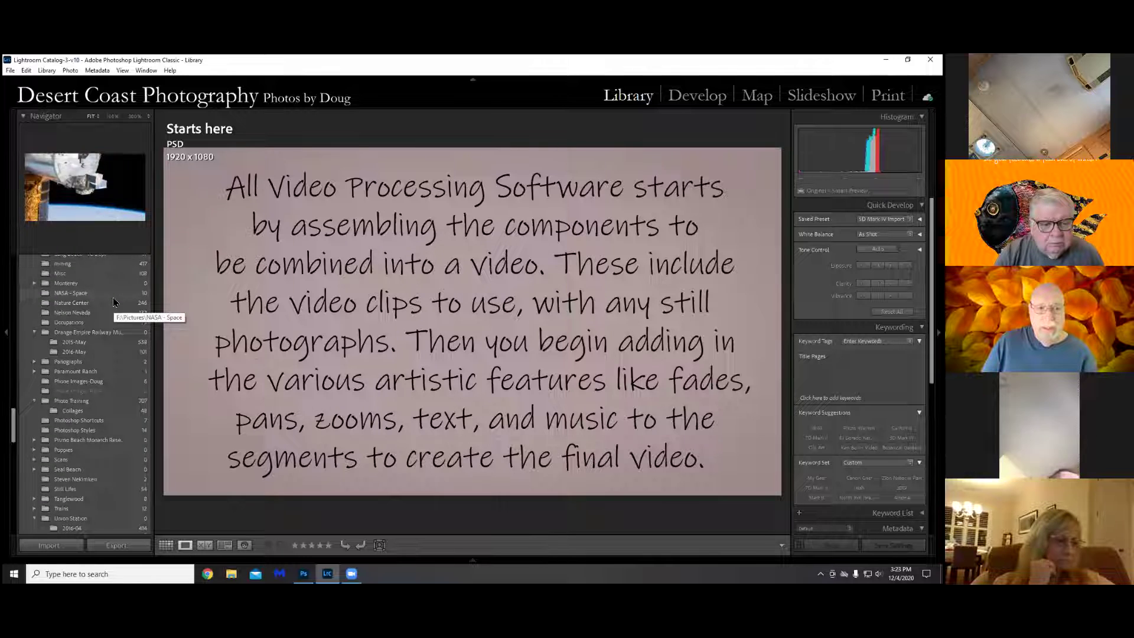
pyautogui.scroll(-10, 114, 302)
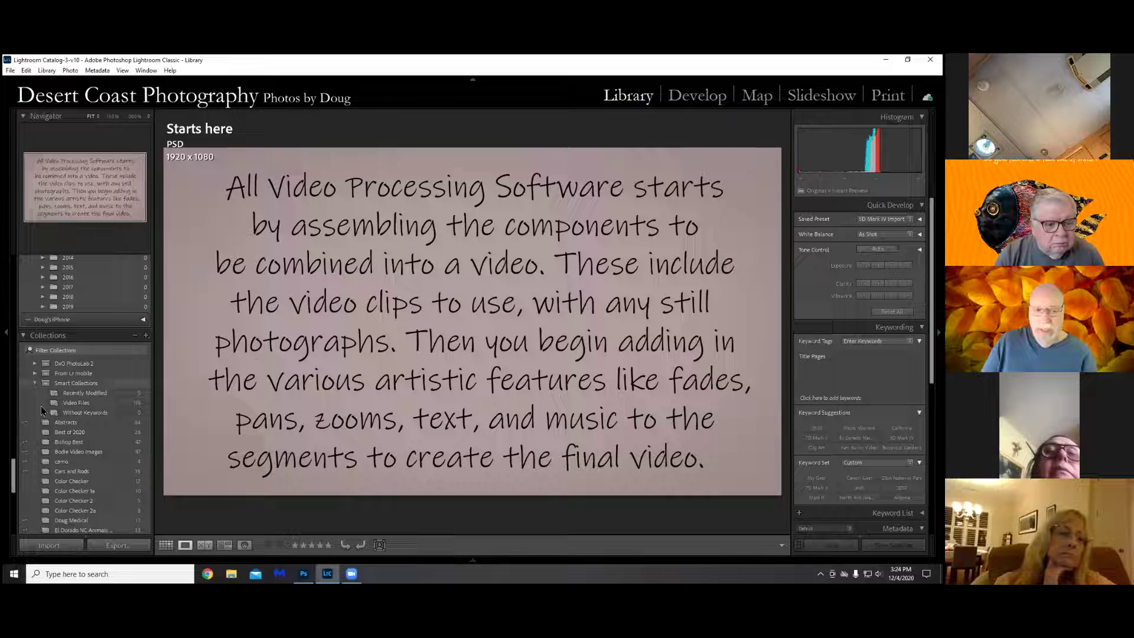
pyautogui.scroll(-6, 44, 436)
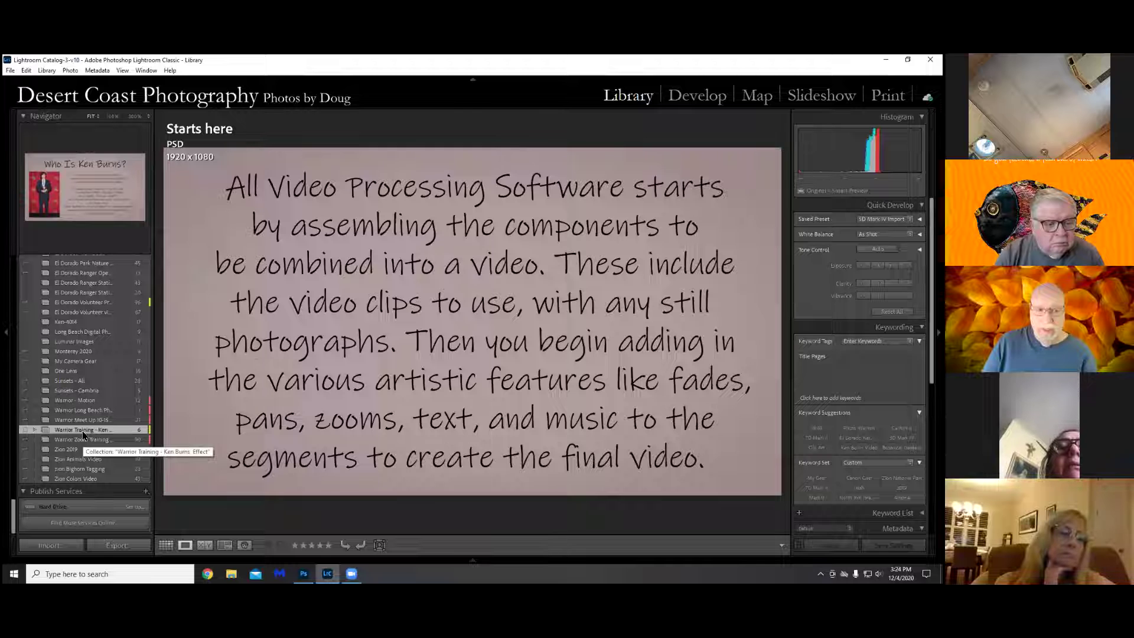
# Create a new collection named "my best fo 2020", outside any collection set and without including the selected photos
pyautogui.scroll(8, 83, 436)
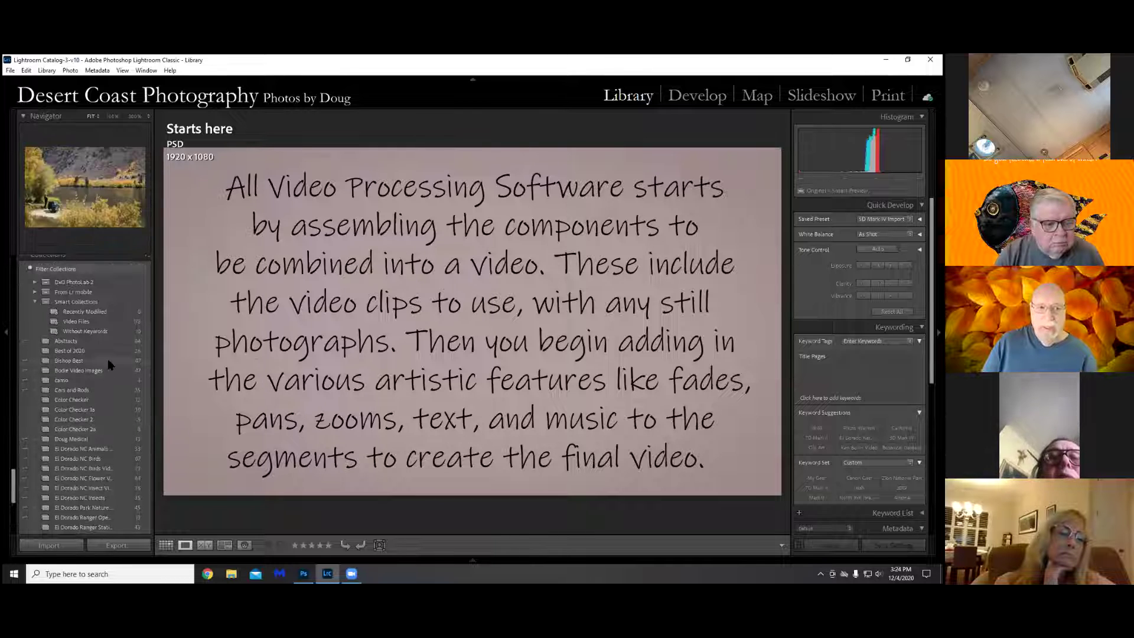
pyautogui.click(146, 336)
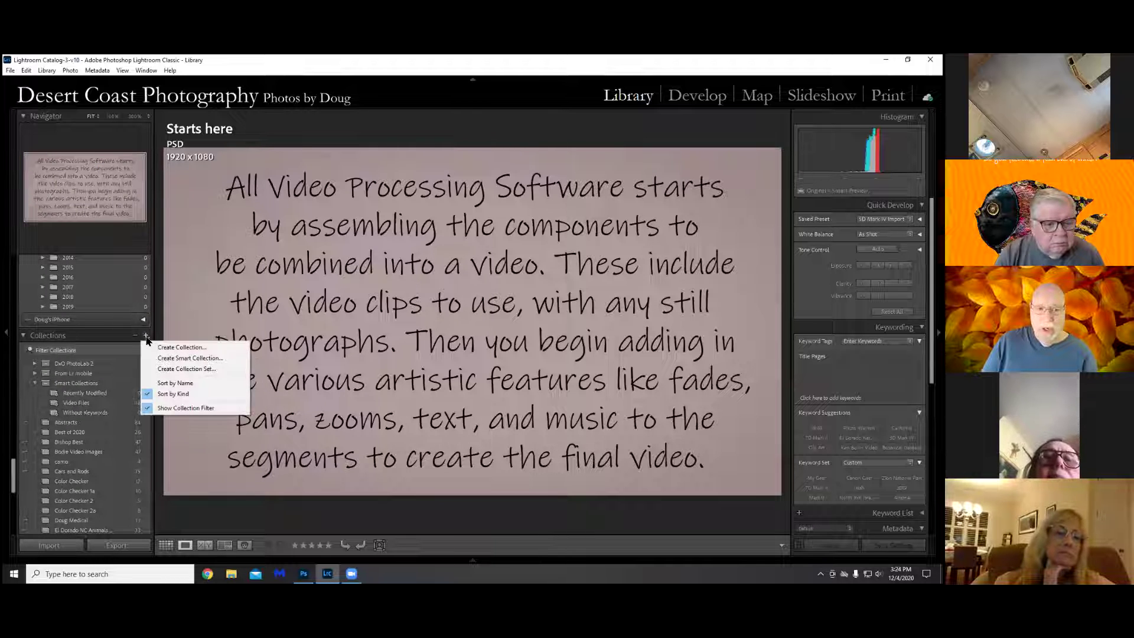
pyautogui.click(198, 351)
pyautogui.click(425, 236)
pyautogui.doubleClick(426, 236)
pyautogui.write('my besty')
pyautogui.press('BackSpace')
pyautogui.write('fo 2020')
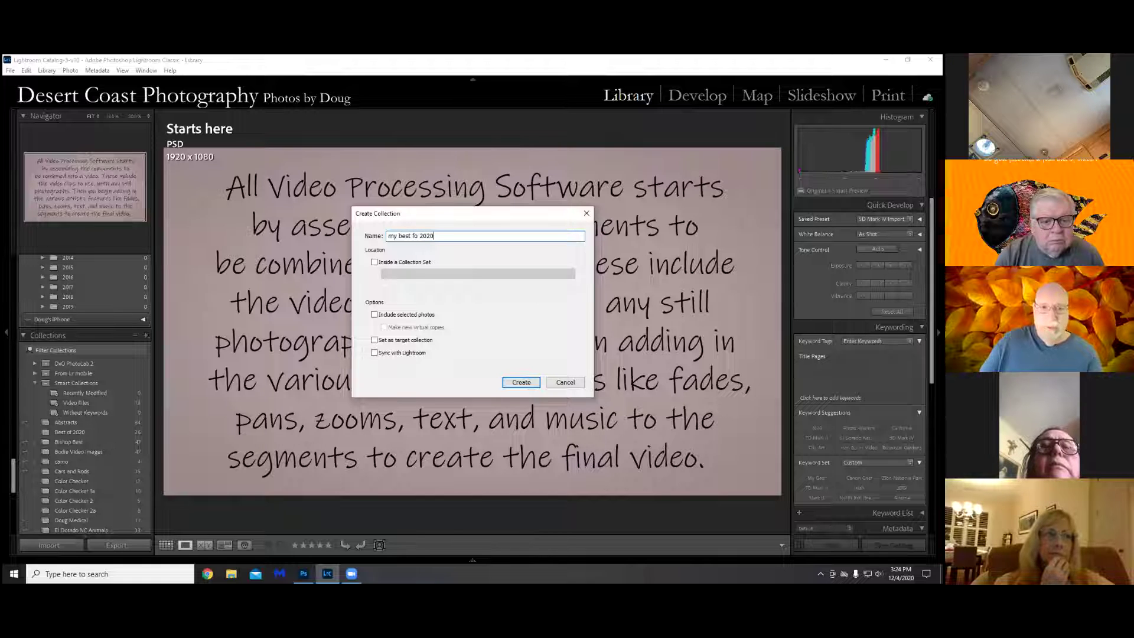
pyautogui.click(520, 381)
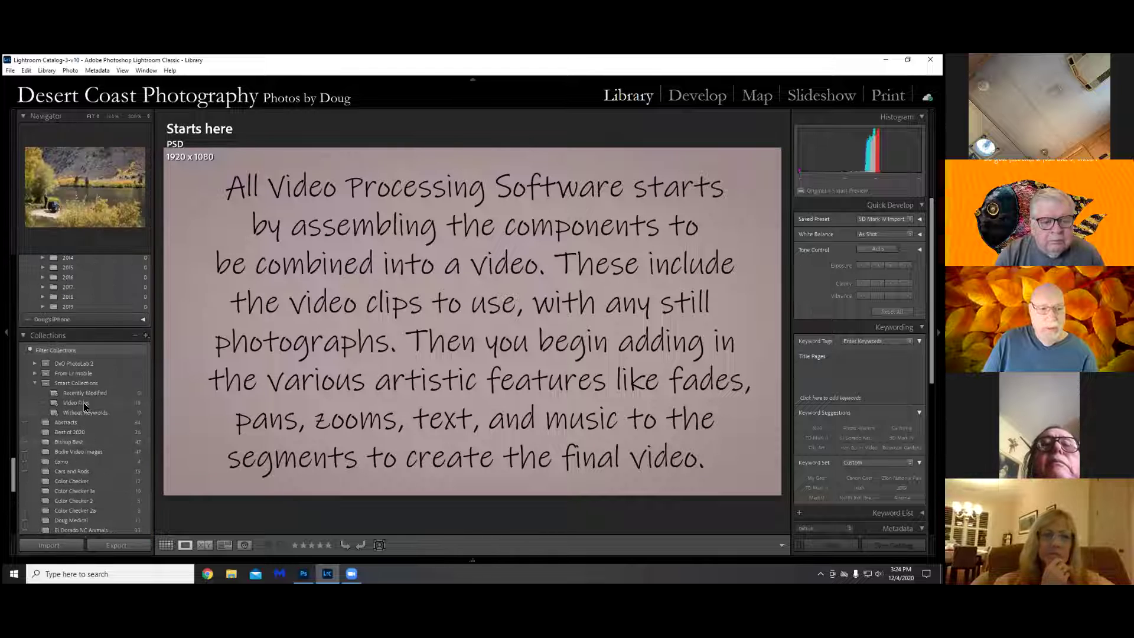
# Find the new "my best fo 2020" collection among the collections and open it
pyautogui.scroll(-3, 106, 420)
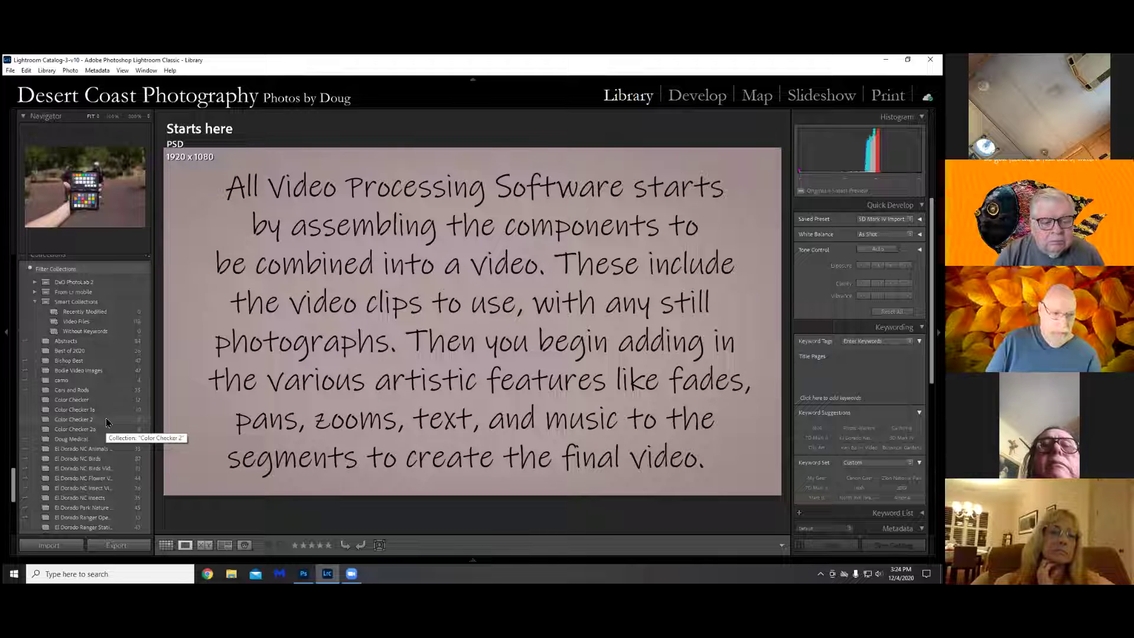
pyautogui.scroll(-9, 88, 402)
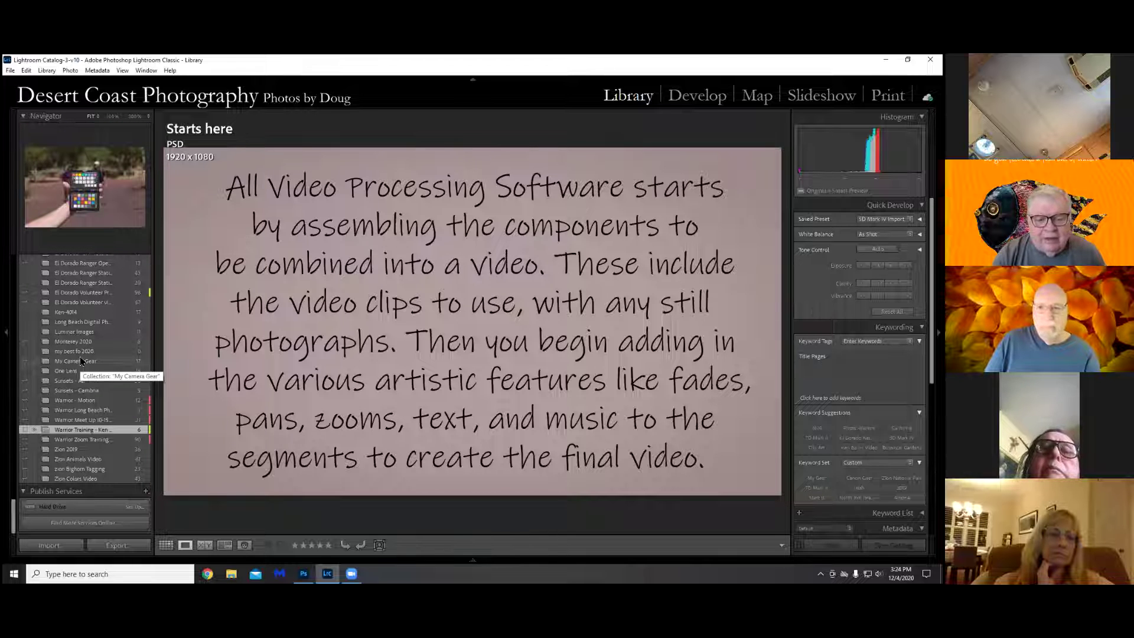
pyautogui.scroll(6, 94, 381)
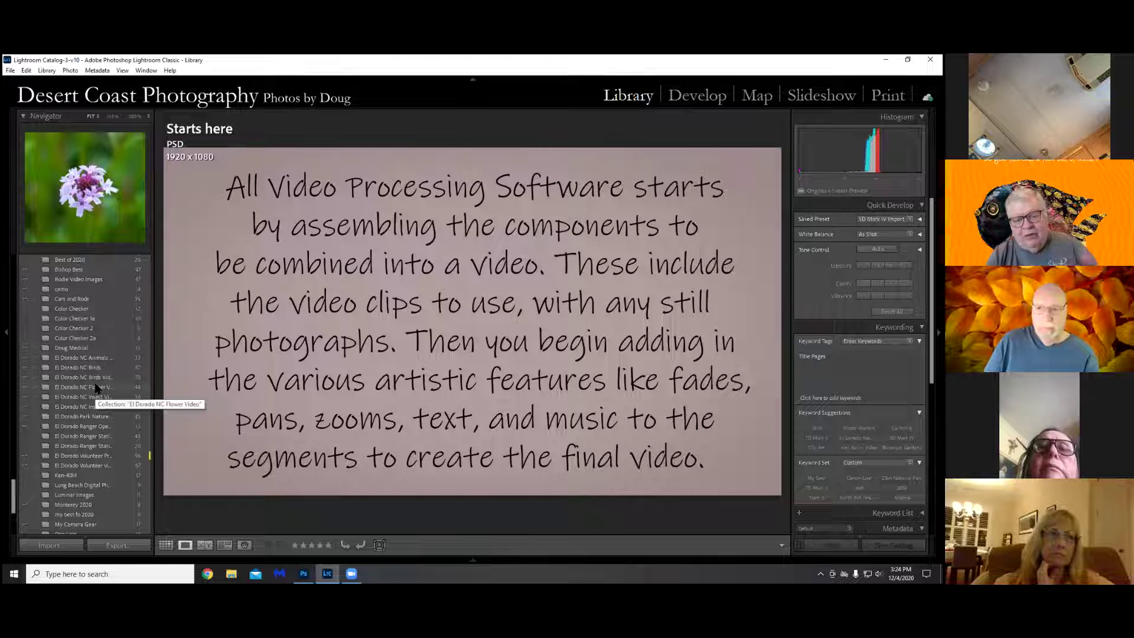
pyautogui.scroll(6, 96, 387)
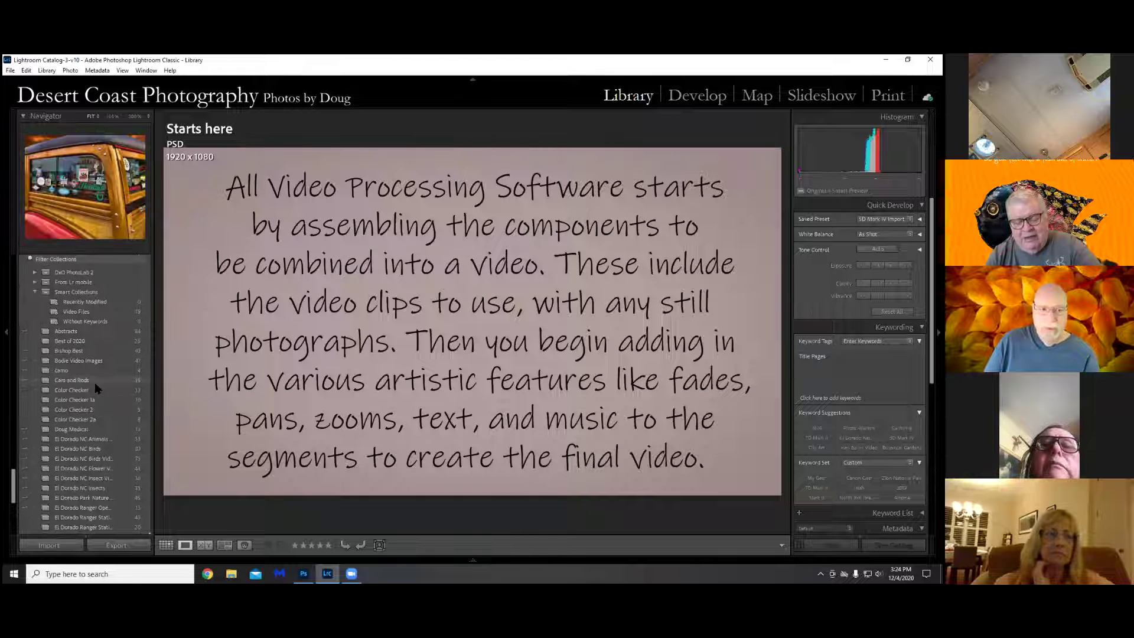
pyautogui.scroll(-3, 96, 387)
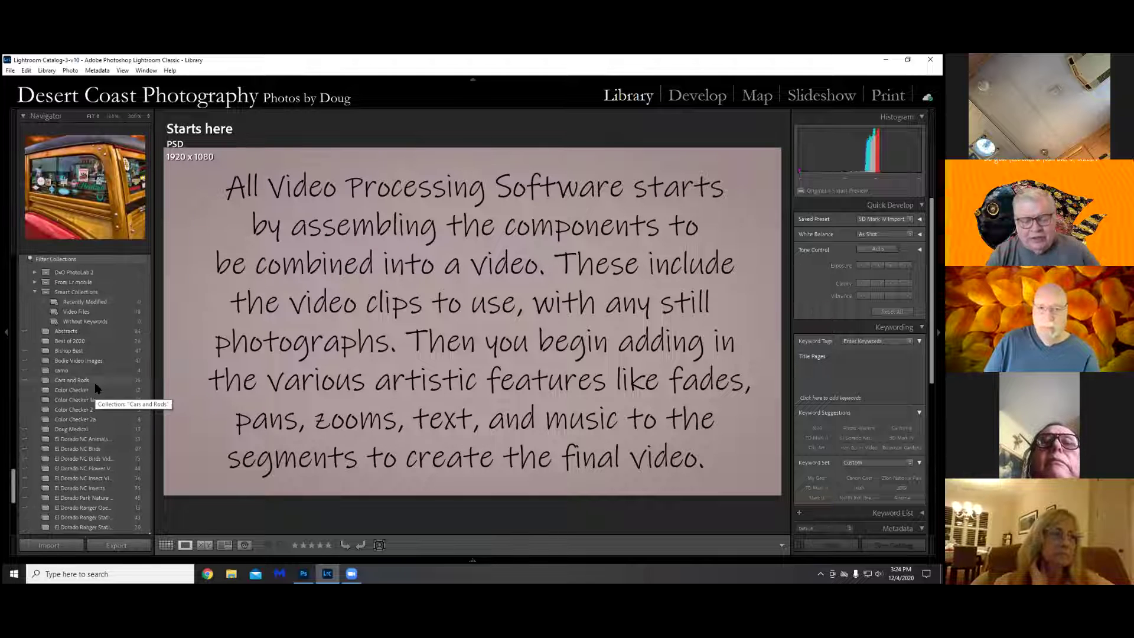
pyautogui.scroll(-9, 95, 387)
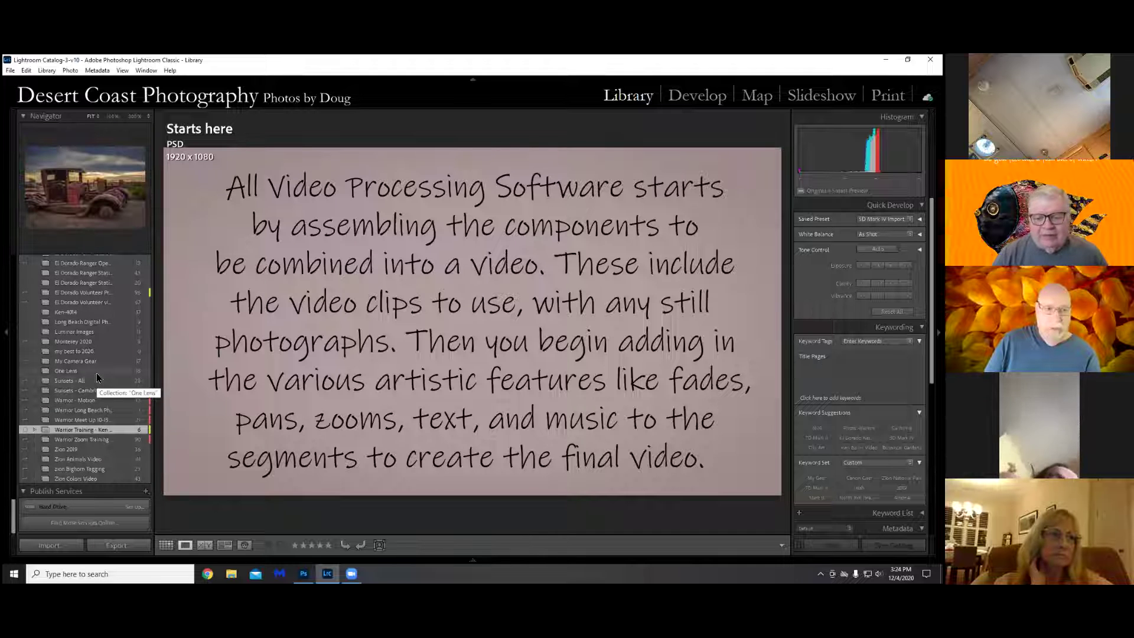
pyautogui.click(85, 357)
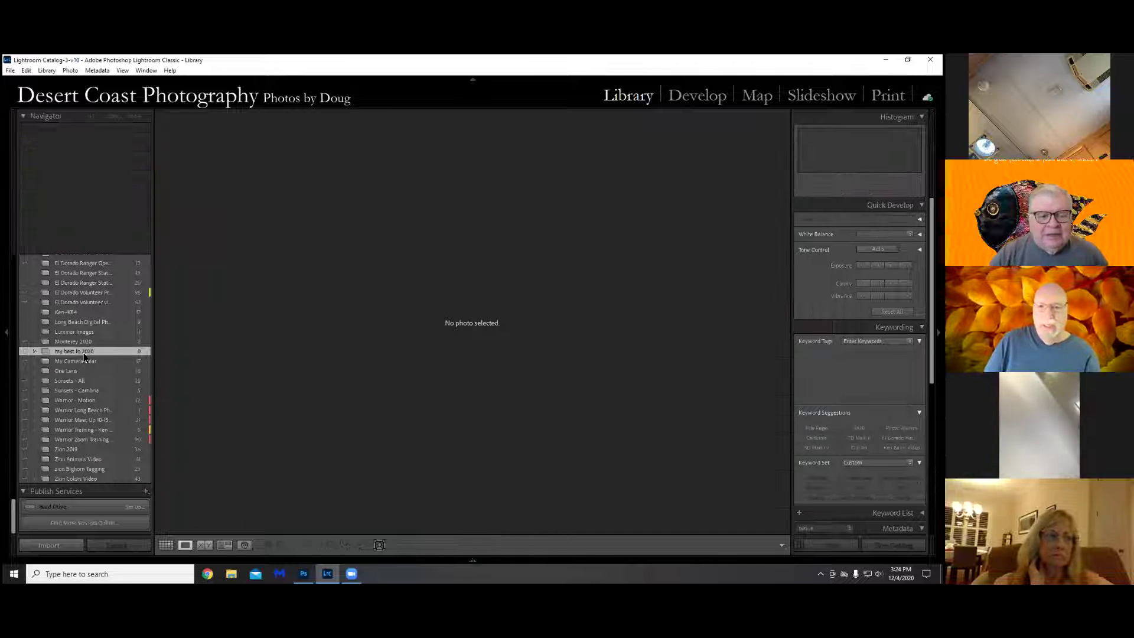
# Look through the Pictures folder tree from the Zion and Yosemite folders up to the catalog and the Arizona folders
pyautogui.scroll(10, 82, 379)
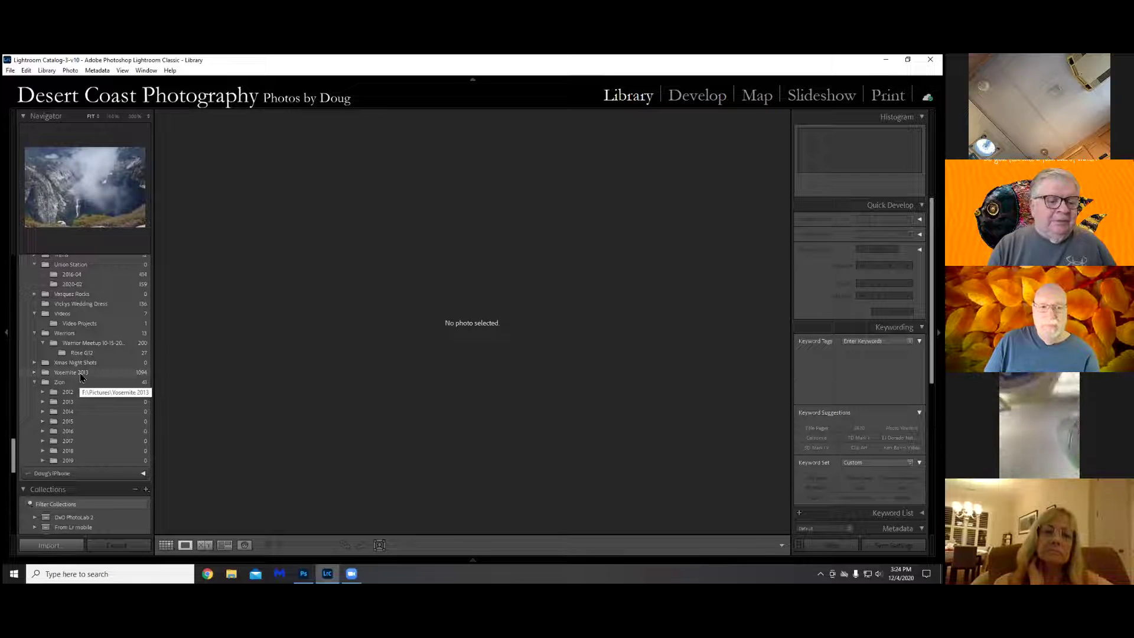
pyautogui.scroll(5, 81, 378)
pyautogui.scroll(10, 81, 378)
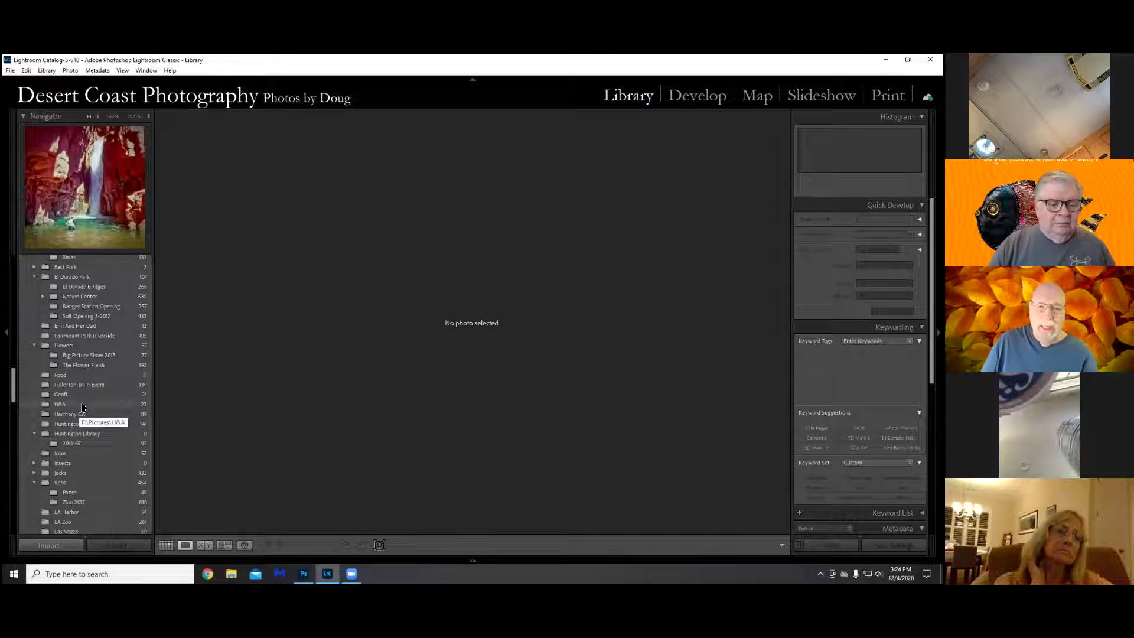
pyautogui.scroll(5, 82, 405)
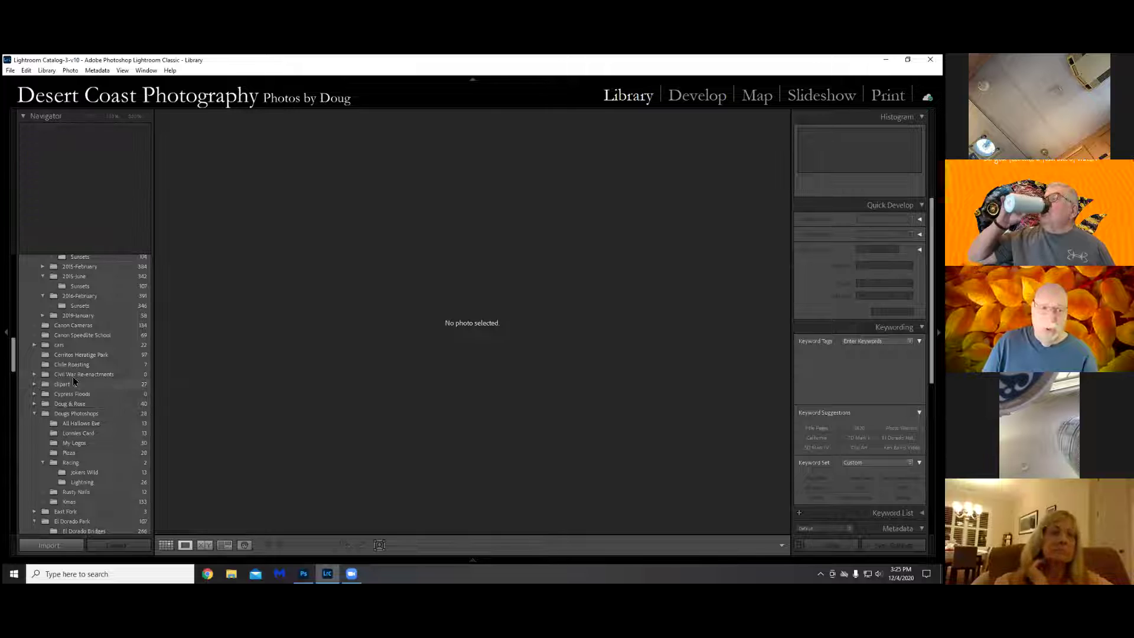
pyautogui.scroll(10, 98, 377)
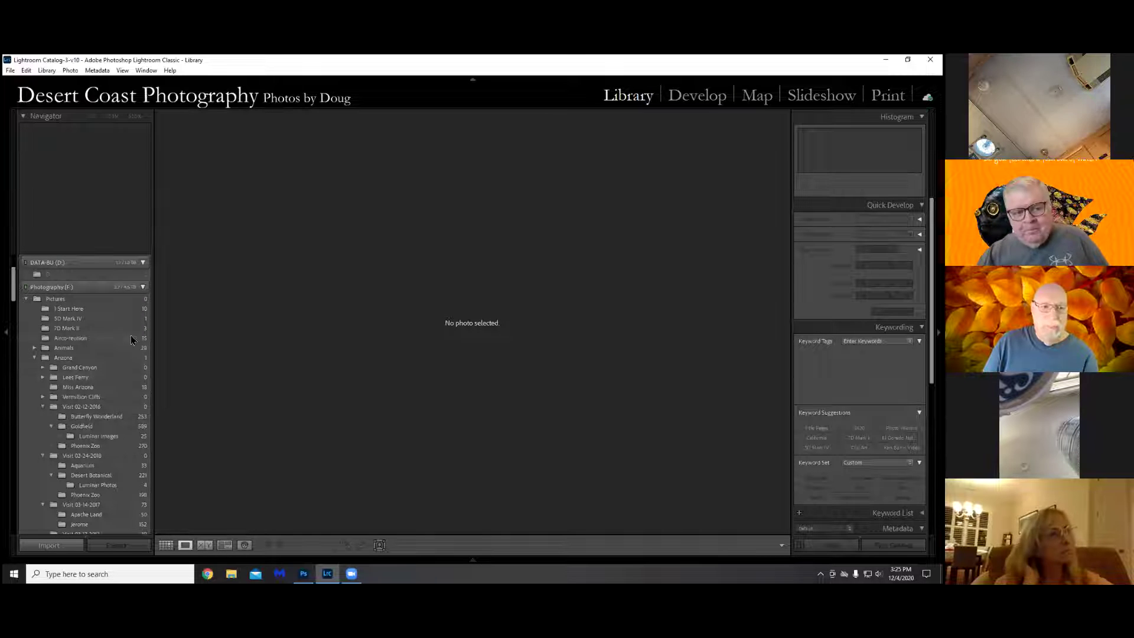
pyautogui.scroll(3, 121, 305)
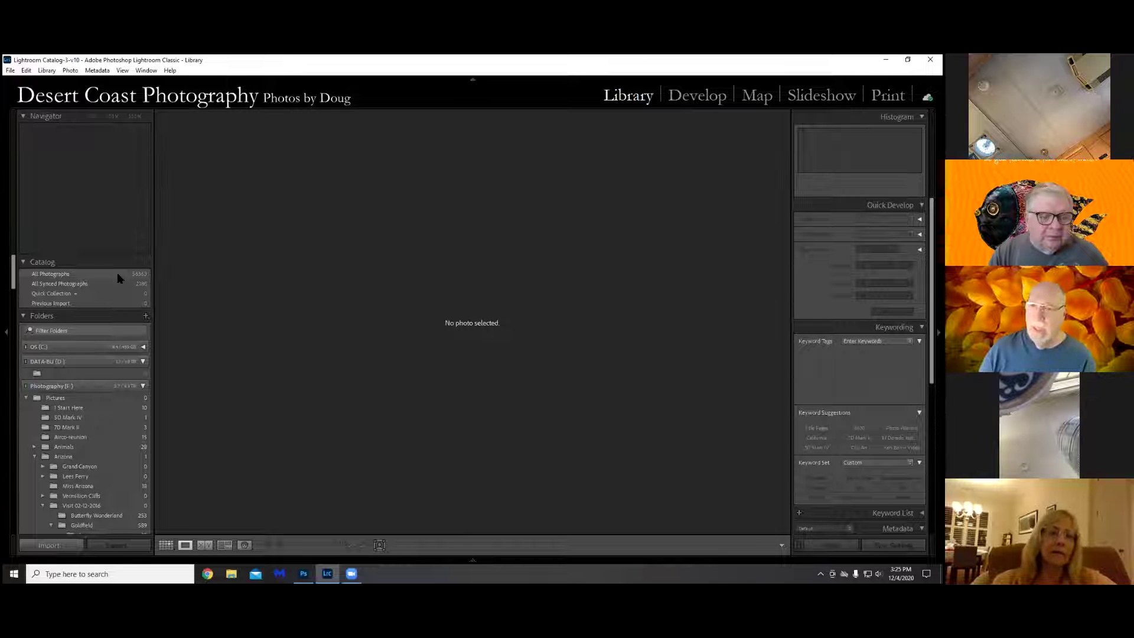
pyautogui.scroll(-3, 92, 384)
pyautogui.moveTo(87, 349)
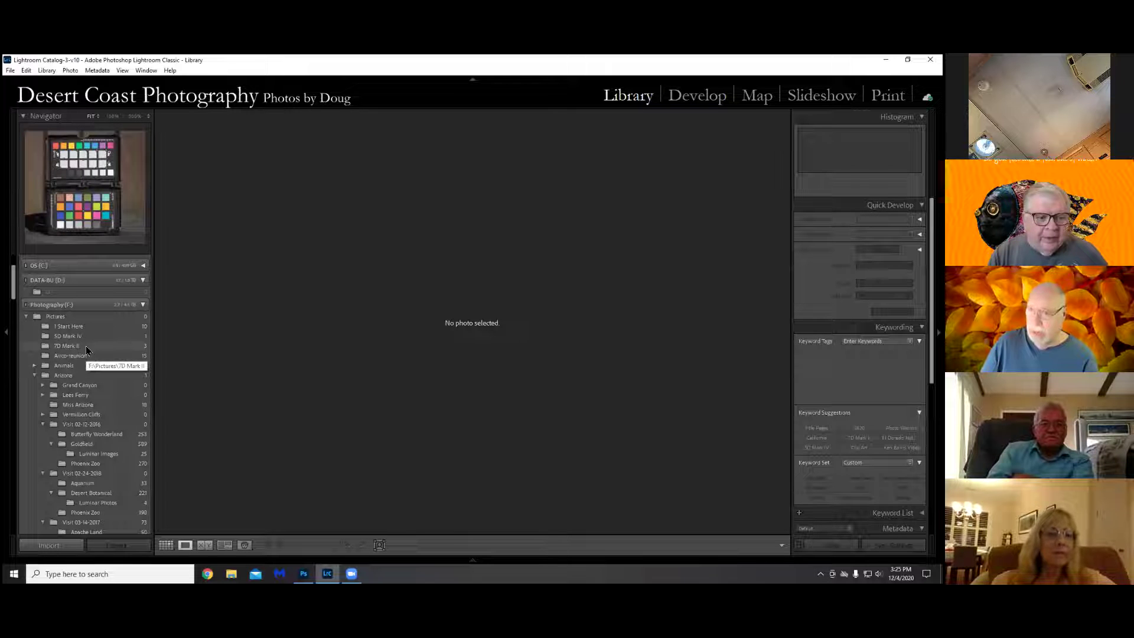
pyautogui.scroll(-3, 87, 350)
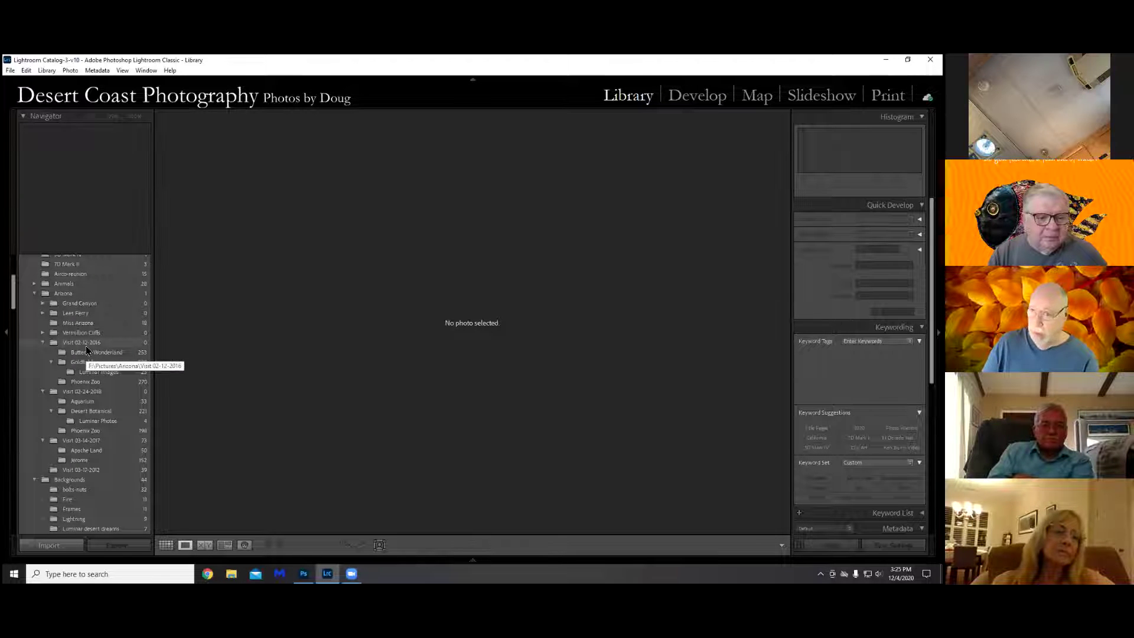
pyautogui.scroll(6, 87, 350)
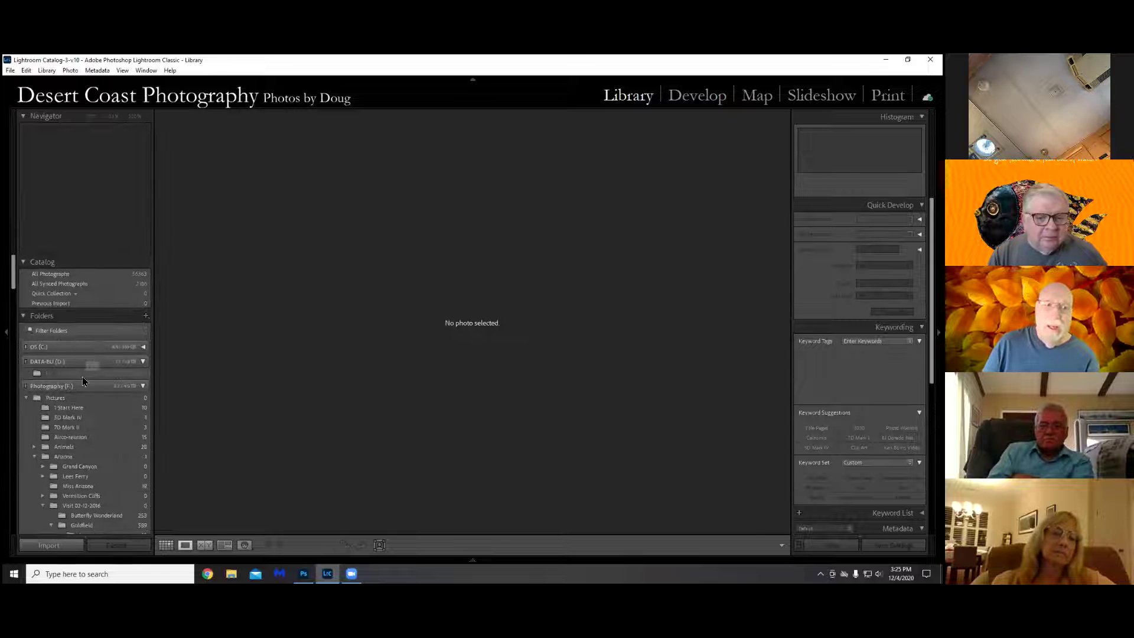
# Open the Zion folder to view its photos, and switch to the top-level Pictures folder
pyautogui.scroll(-10, 81, 393)
pyautogui.scroll(-12, 81, 402)
pyautogui.scroll(-10, 79, 398)
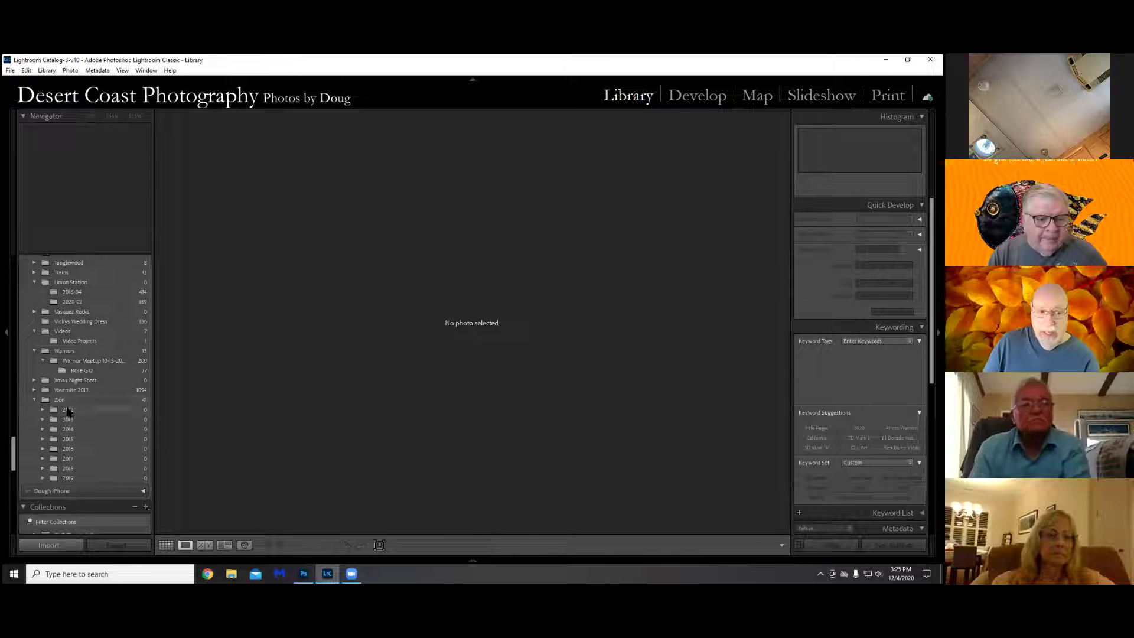
pyautogui.click(70, 402)
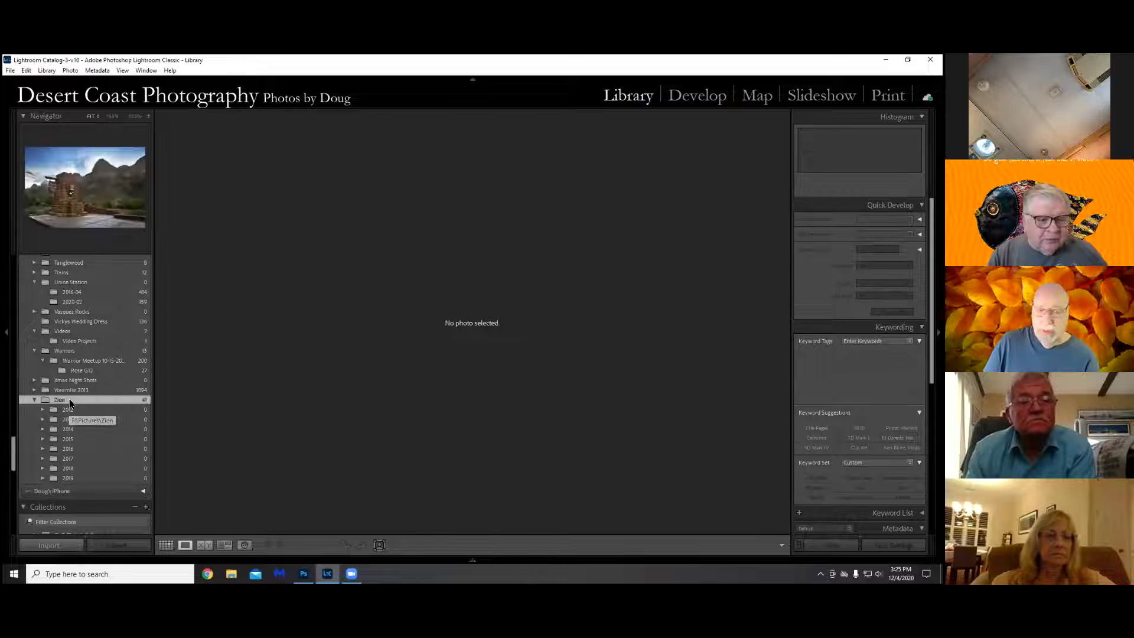
pyautogui.scroll(10, 70, 401)
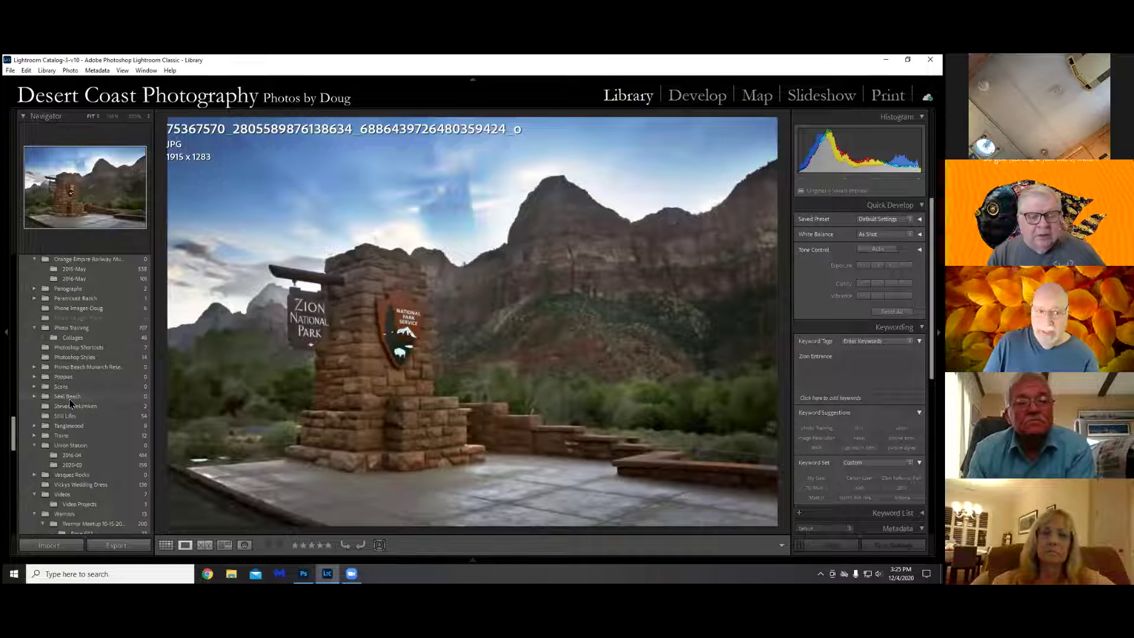
pyautogui.scroll(15, 71, 403)
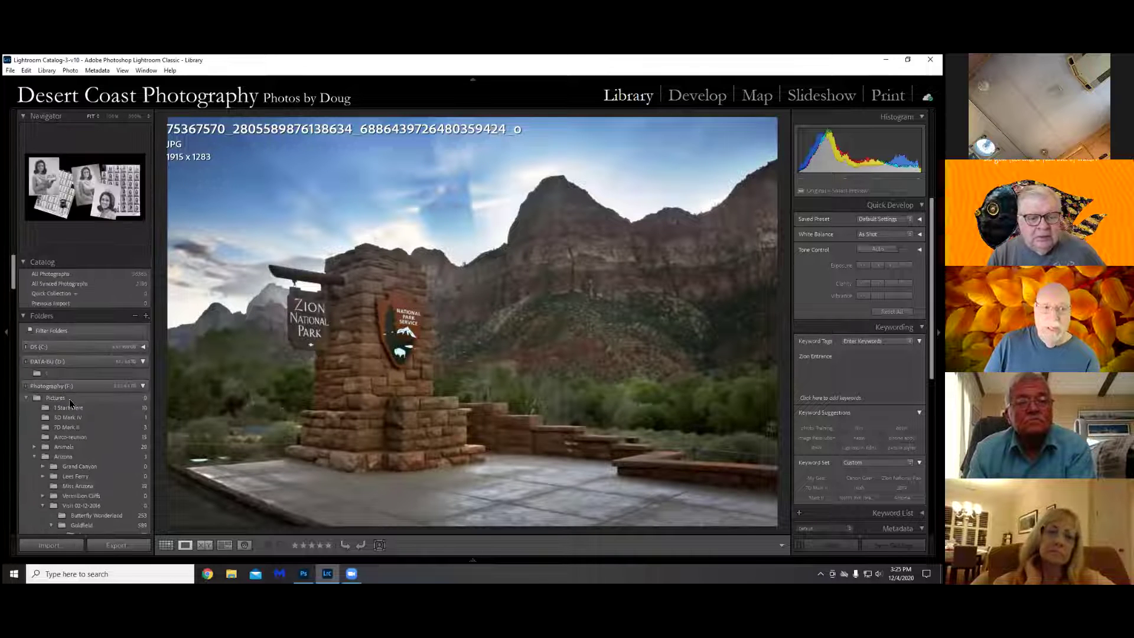
pyautogui.click(72, 397)
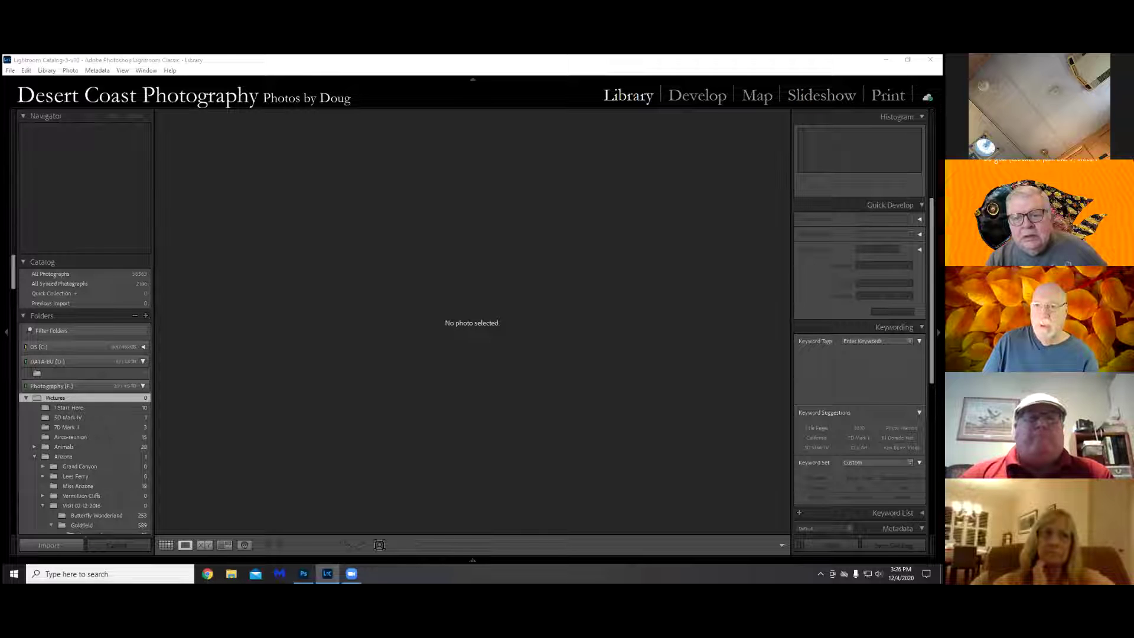
# Filter the library to photos with the "2020" keyword from the keyword list and show them as a thumbnail grid
pyautogui.click(625, 100)
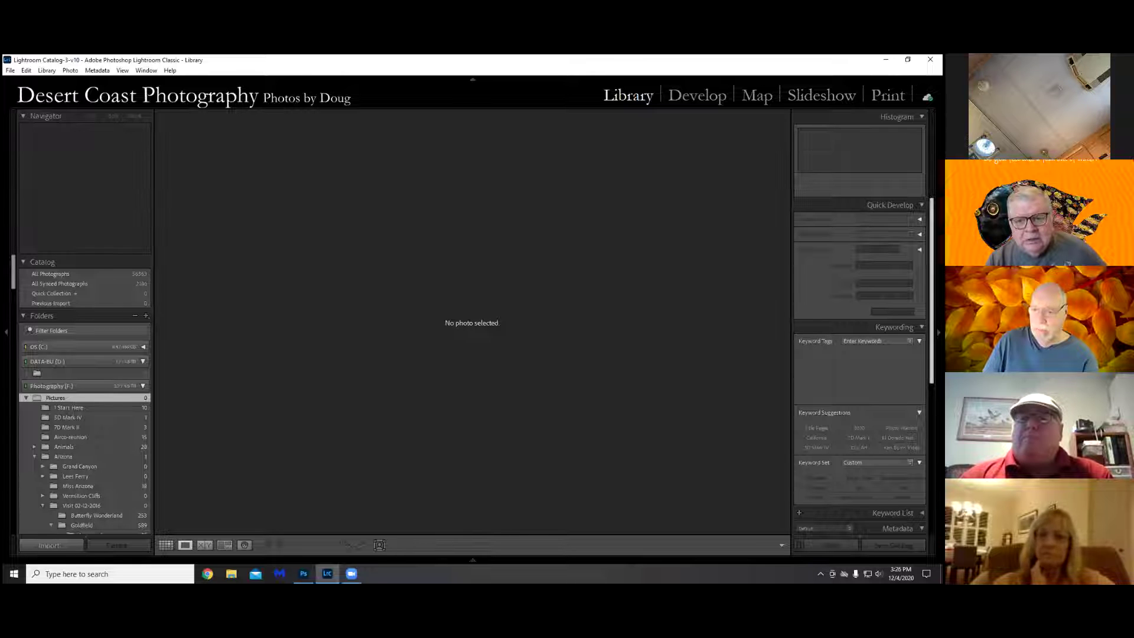
pyautogui.scroll(-5, 860, 355)
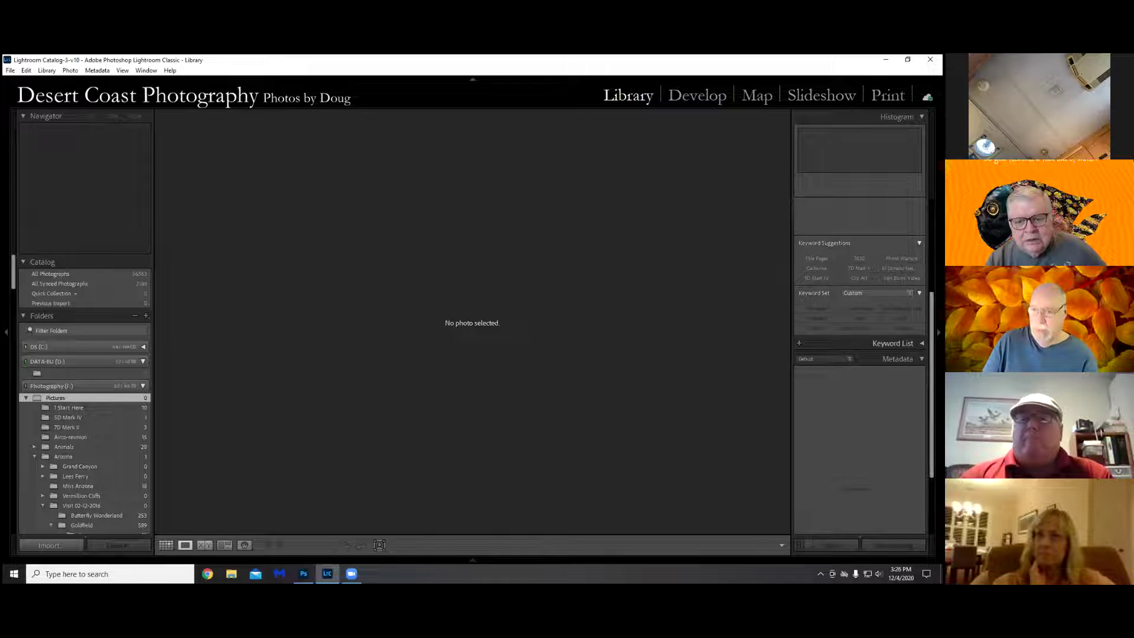
pyautogui.click(892, 343)
pyautogui.scroll(-6, 860, 378)
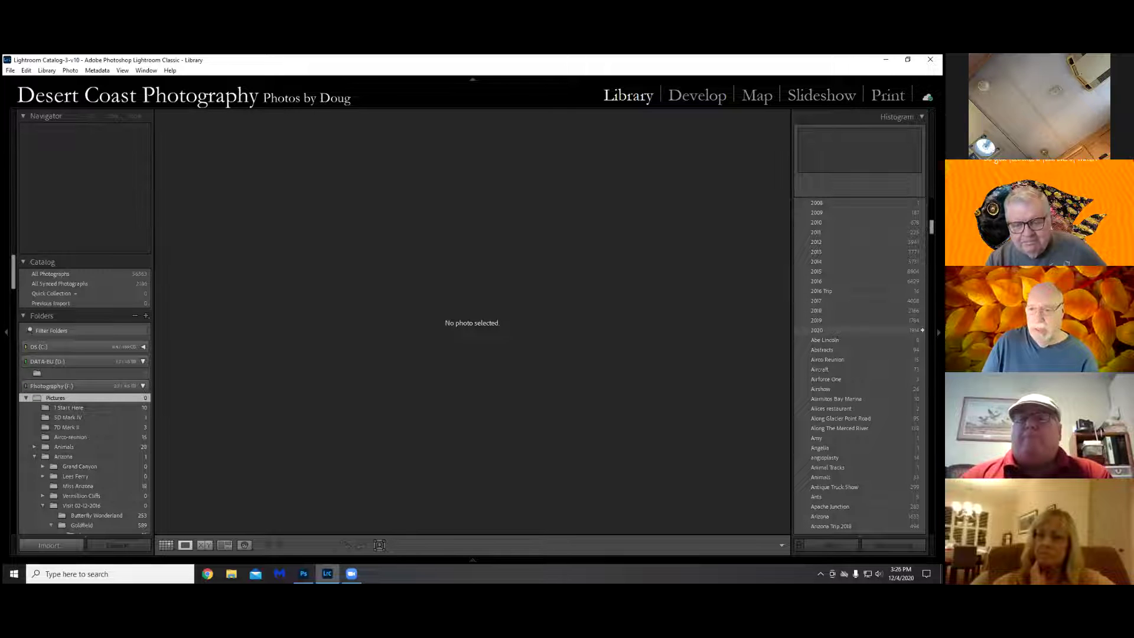
pyautogui.click(922, 331)
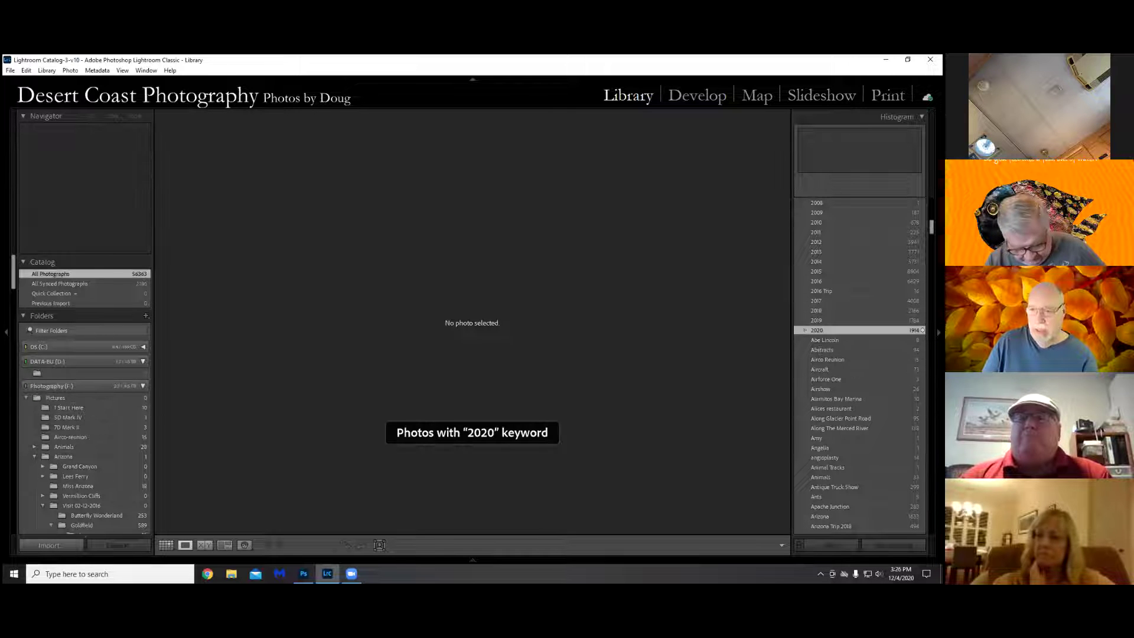
pyautogui.click(186, 545)
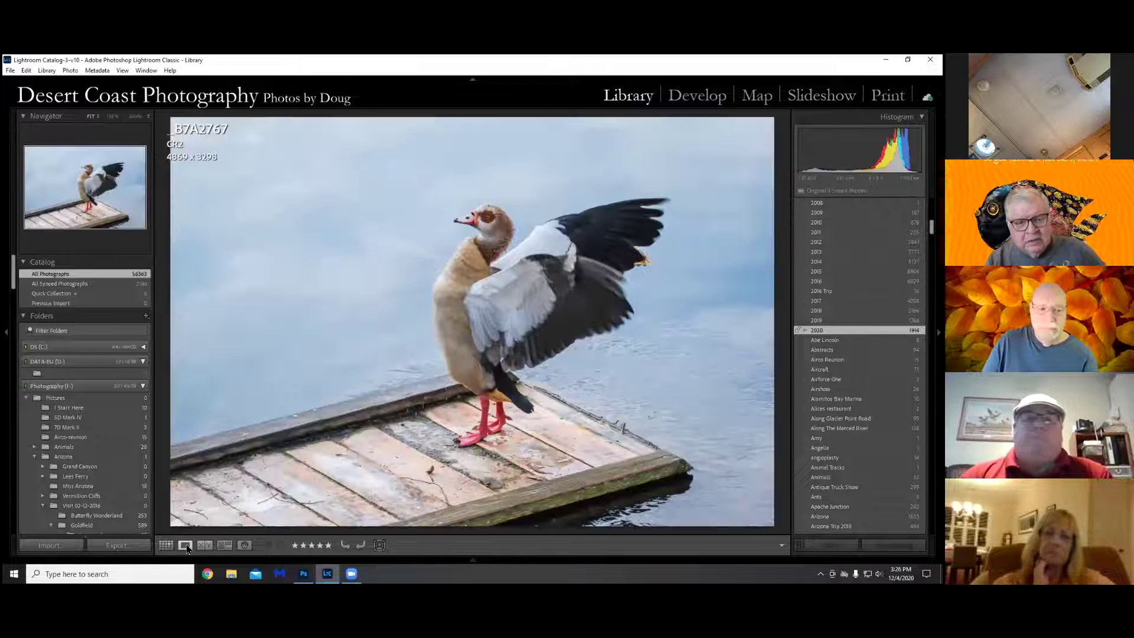
pyautogui.click(166, 545)
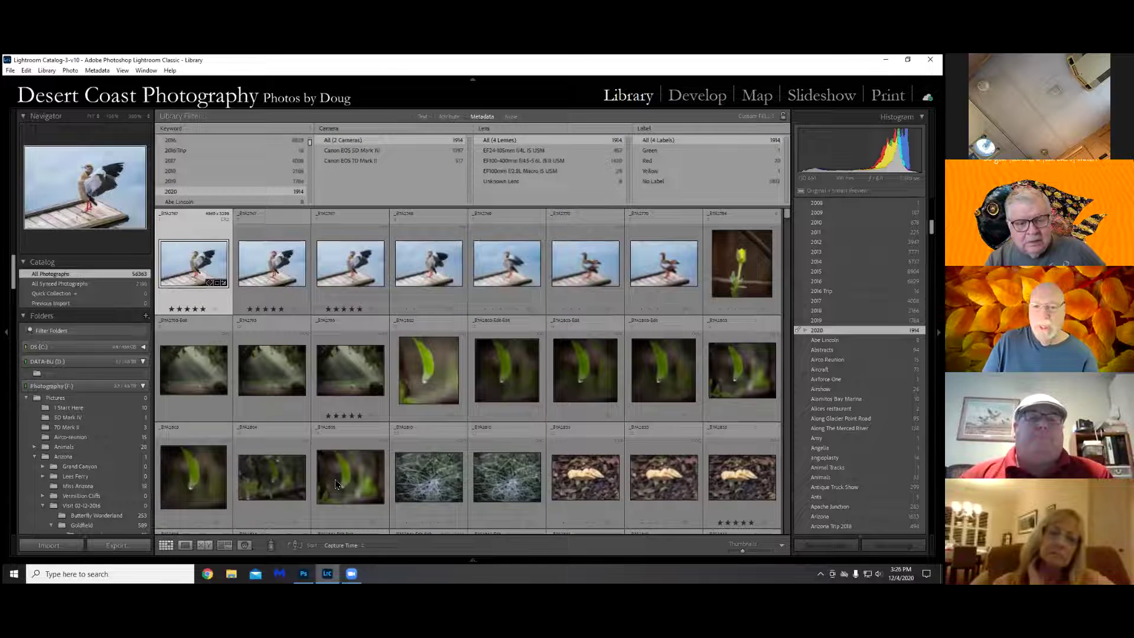
# Browse the photos with the 2020 keyword and locate the "my best fo 2020" collection among the collections
pyautogui.scroll(-8, 335, 484)
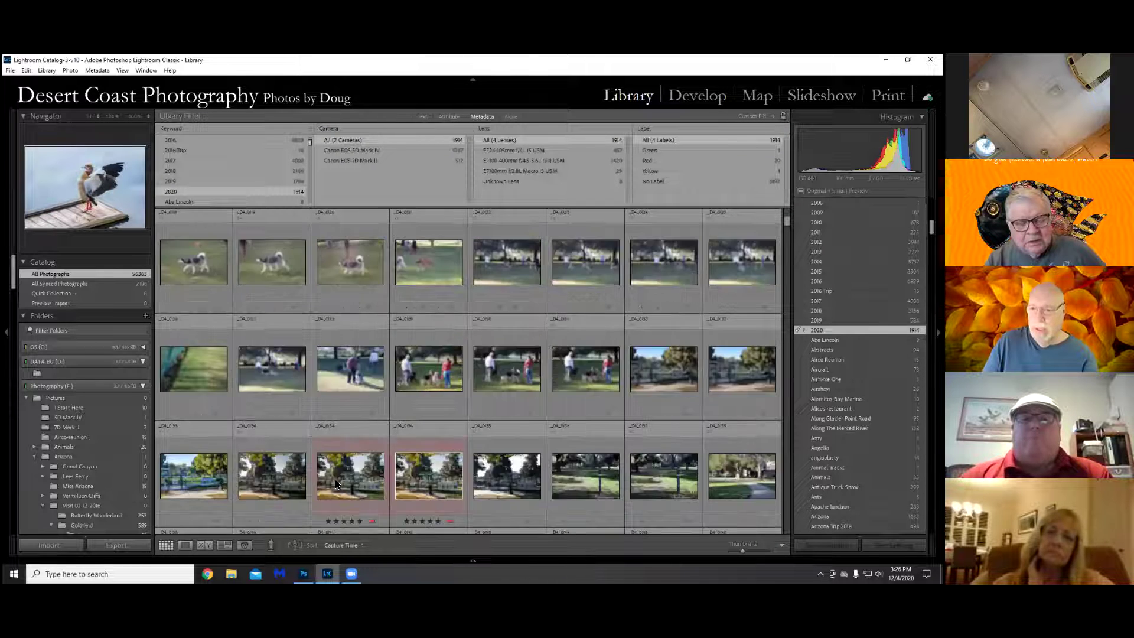
pyautogui.scroll(-5, 335, 482)
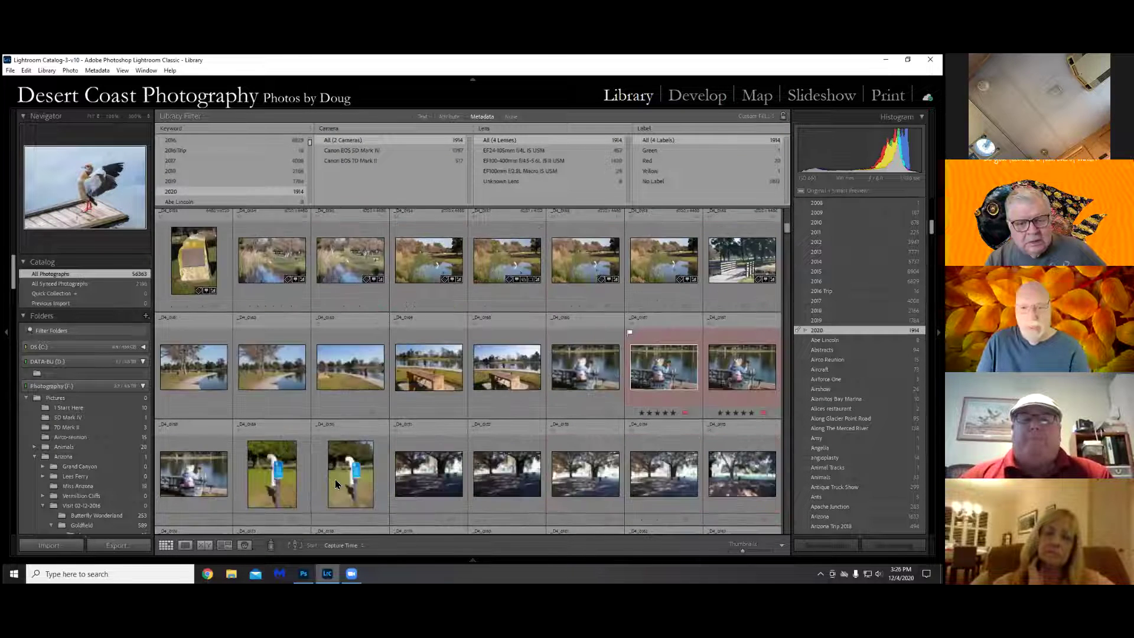
pyautogui.scroll(-3, 334, 483)
pyautogui.scroll(-10, 56, 456)
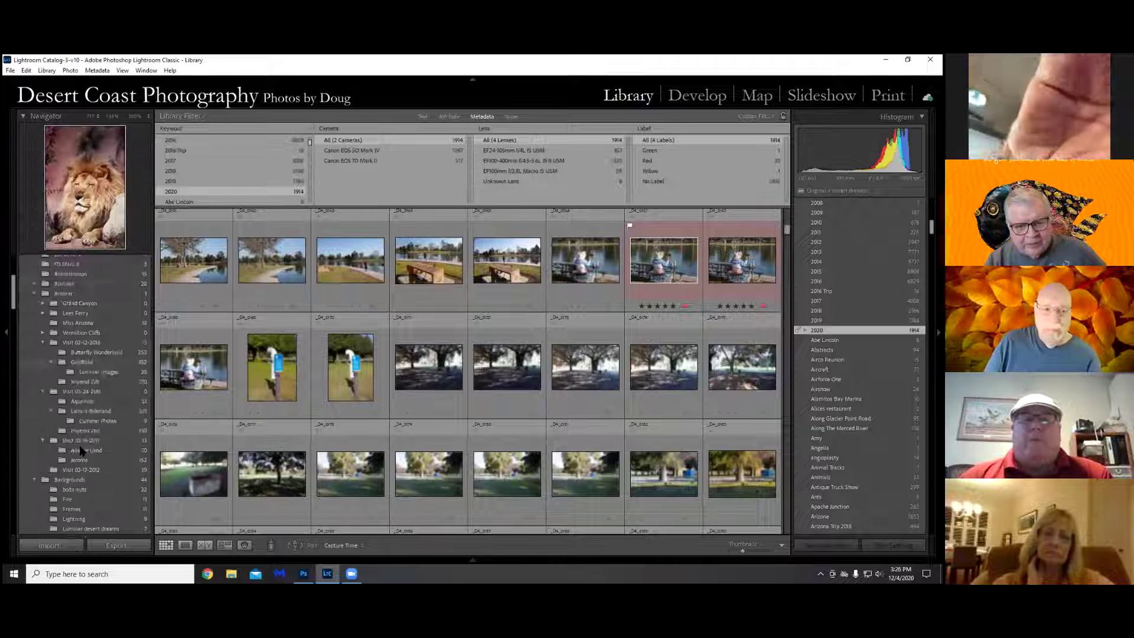
pyautogui.scroll(-15, 81, 451)
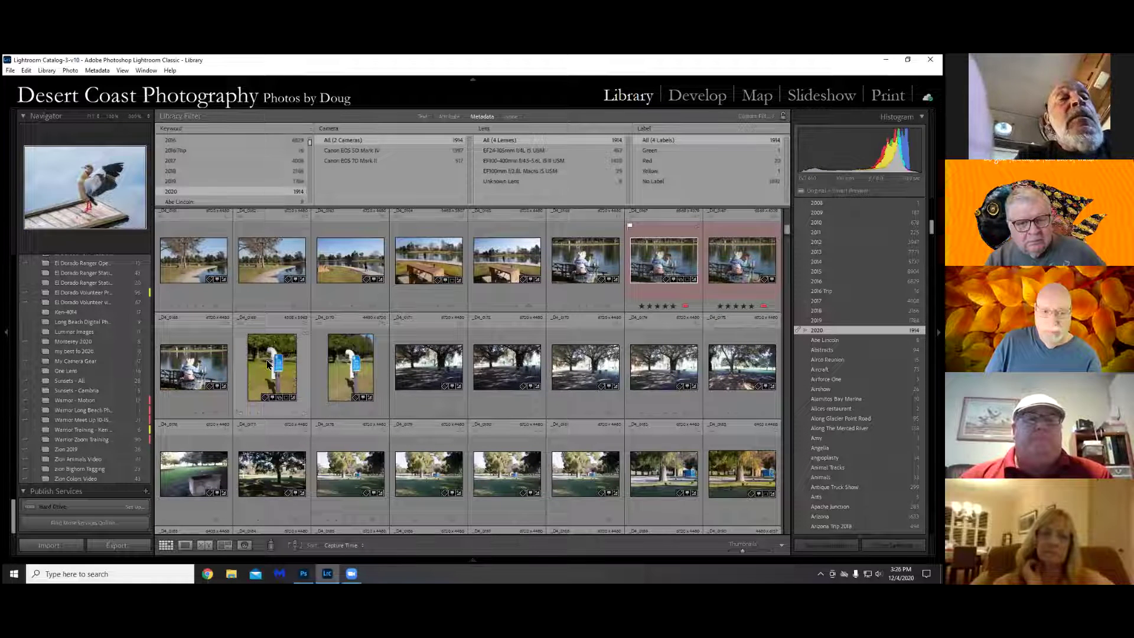
pyautogui.scroll(5, 120, 407)
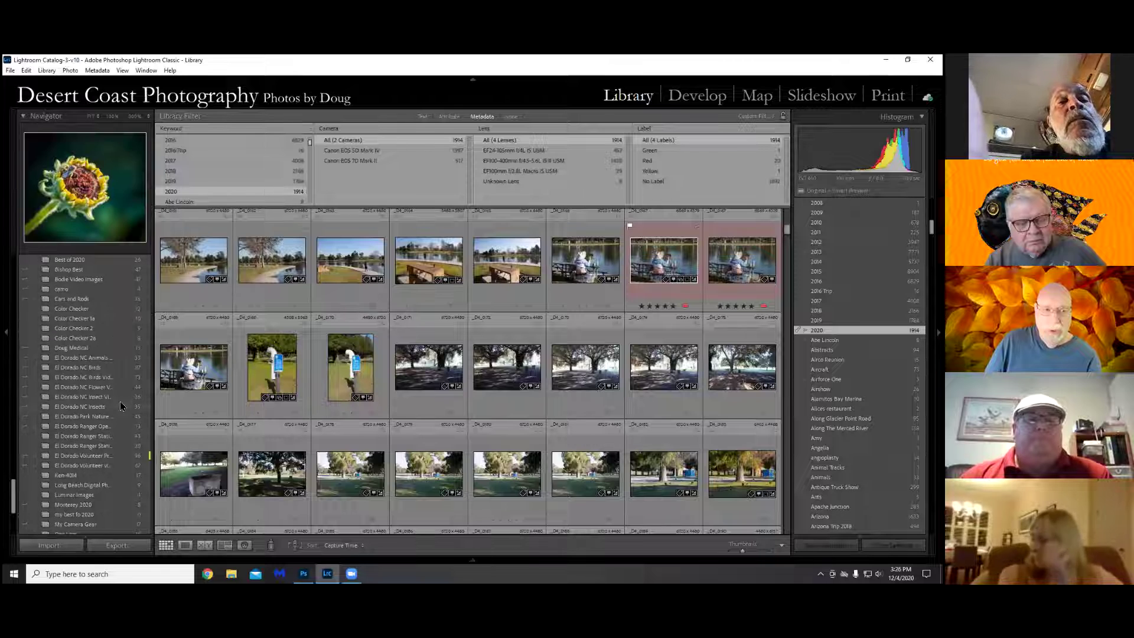
pyautogui.scroll(-5, 120, 407)
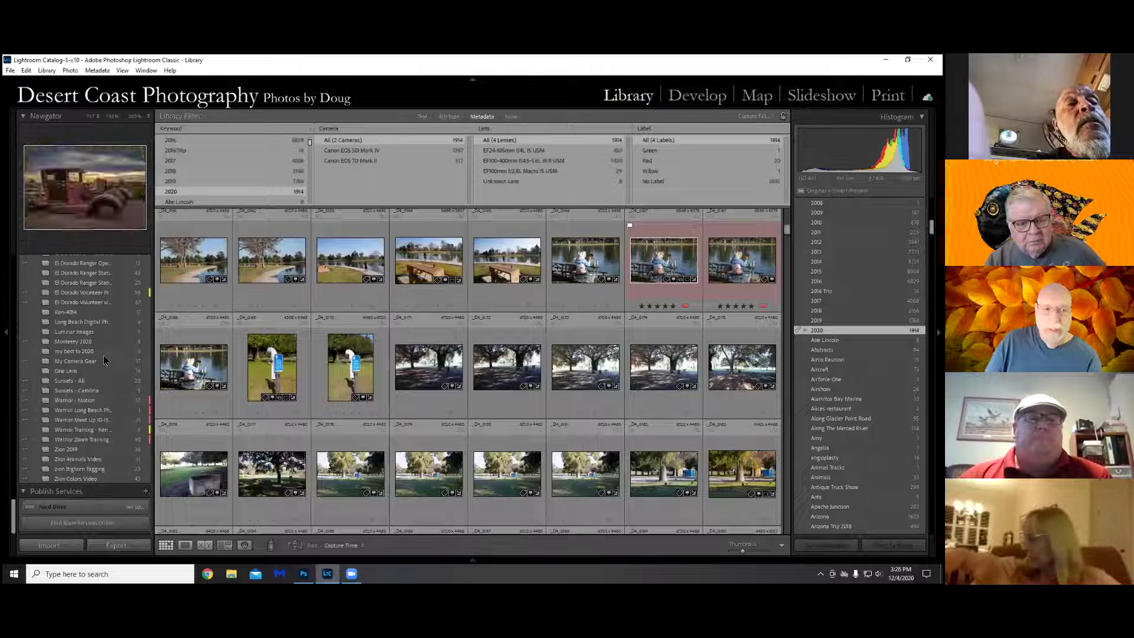
pyautogui.moveTo(290, 364); pyautogui.dragTo(89, 352)
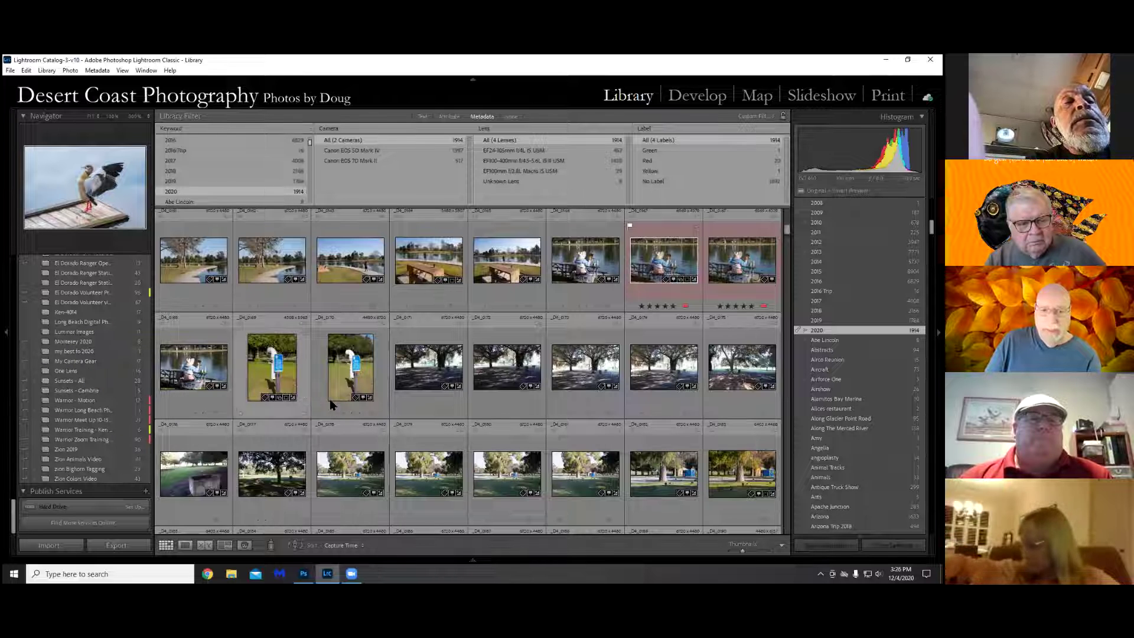
# View the photo of three people with a red model airplane full screen and return to the thumbnail grid
pyautogui.scroll(-10, 395, 398)
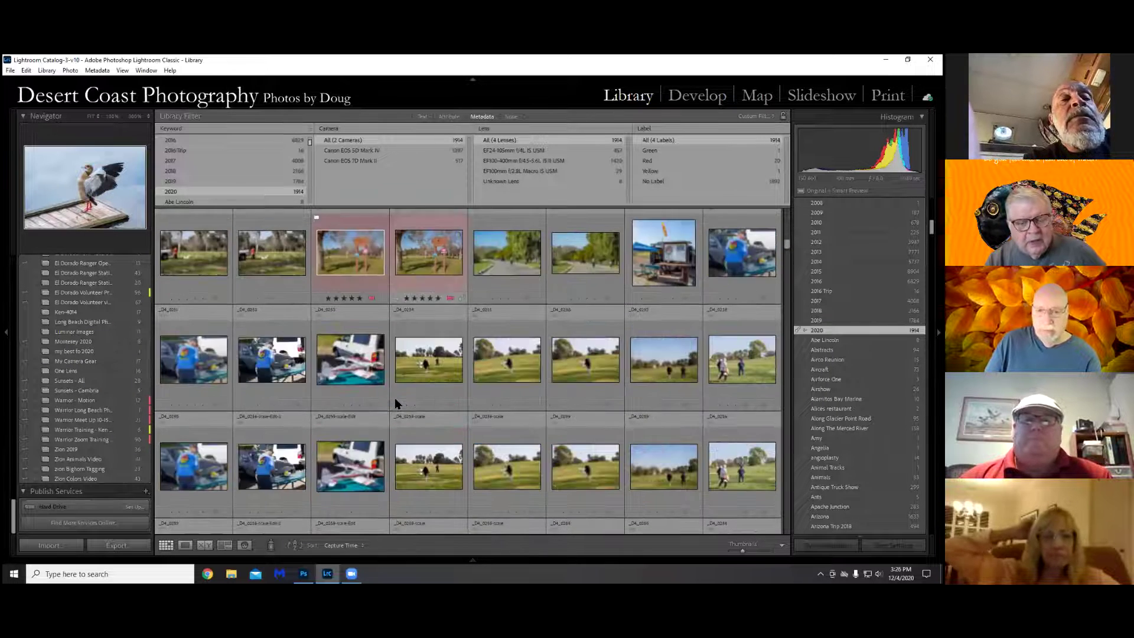
pyautogui.scroll(-2, 395, 398)
pyautogui.click(412, 374)
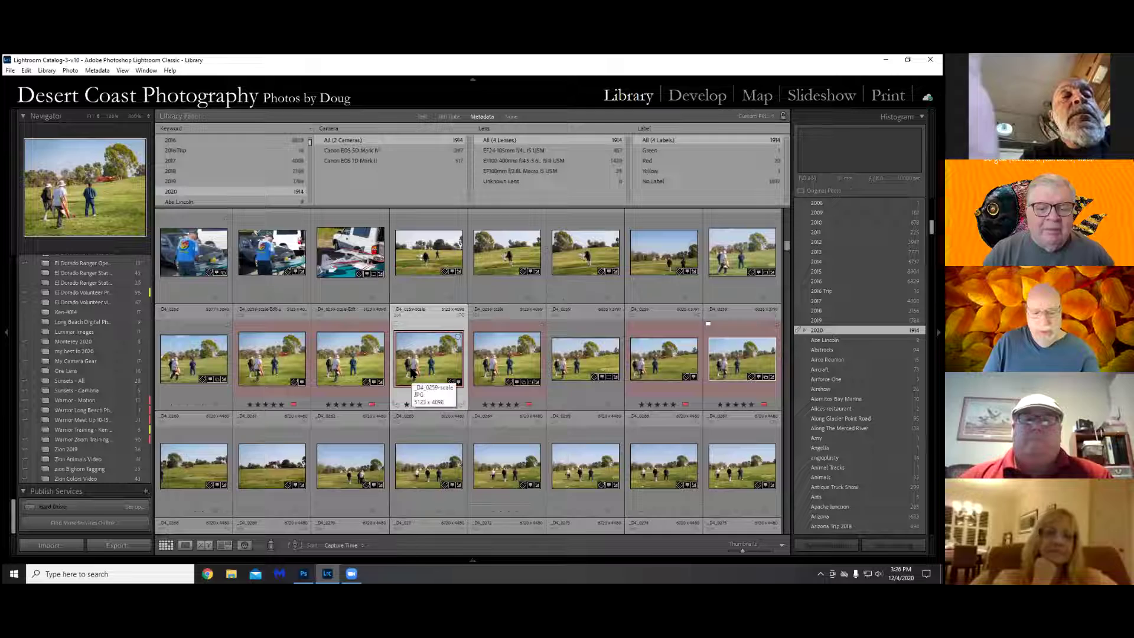
pyautogui.press('f')
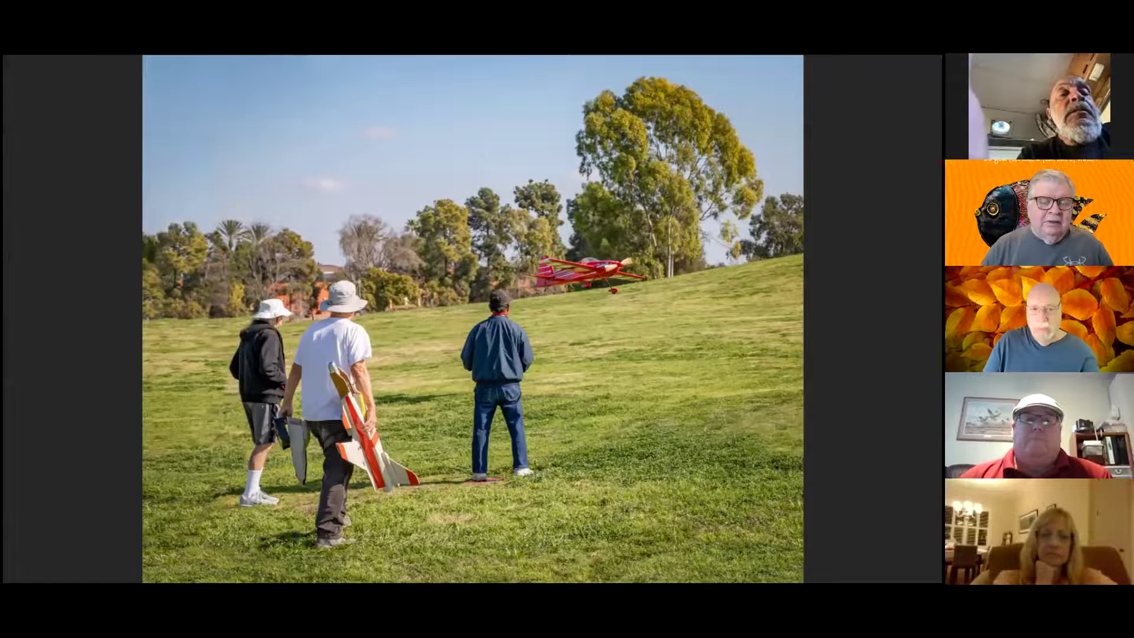
pyautogui.press('f')
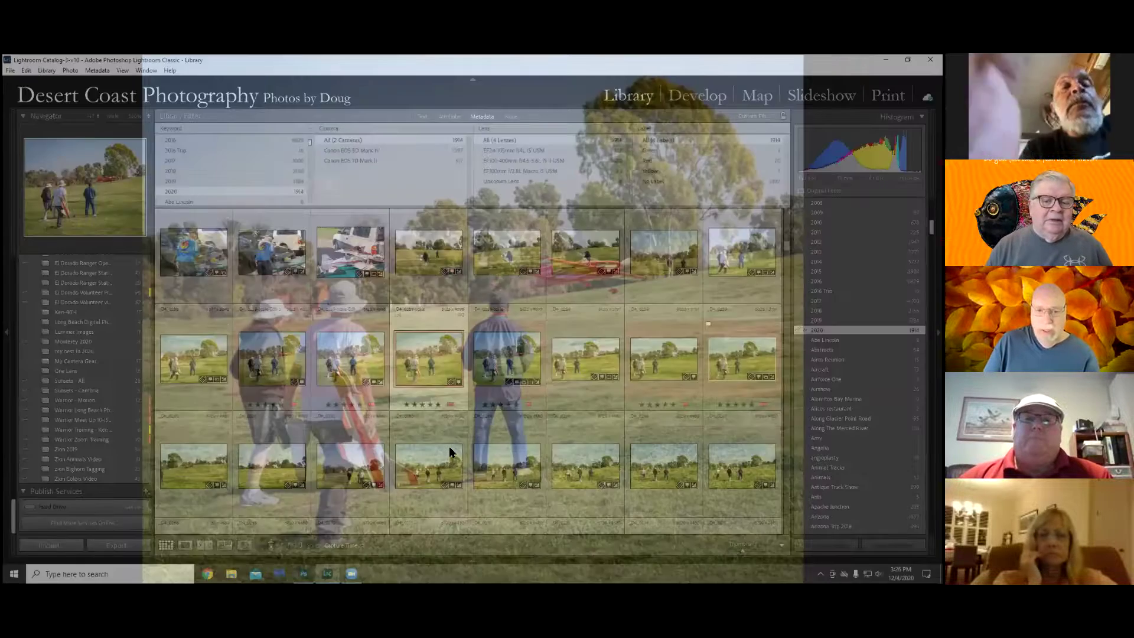
# Add the color photo of the station hall with a tiled floor to the "my best fo 2020" collection
pyautogui.scroll(-5, 449, 452)
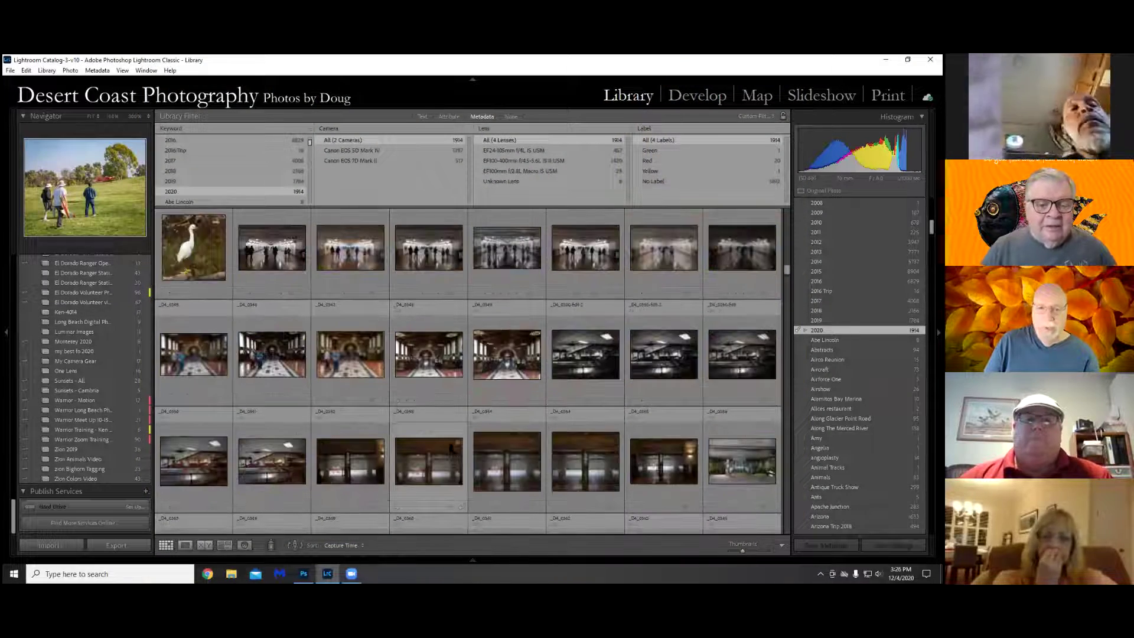
pyautogui.click(440, 357)
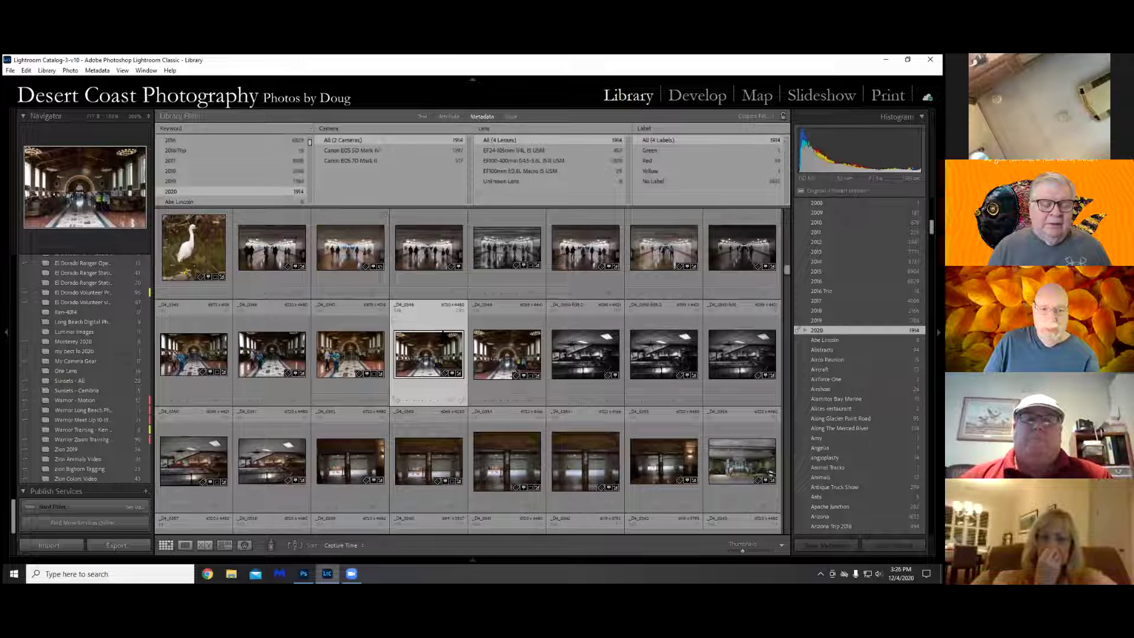
pyautogui.moveTo(434, 351); pyautogui.dragTo(94, 365)
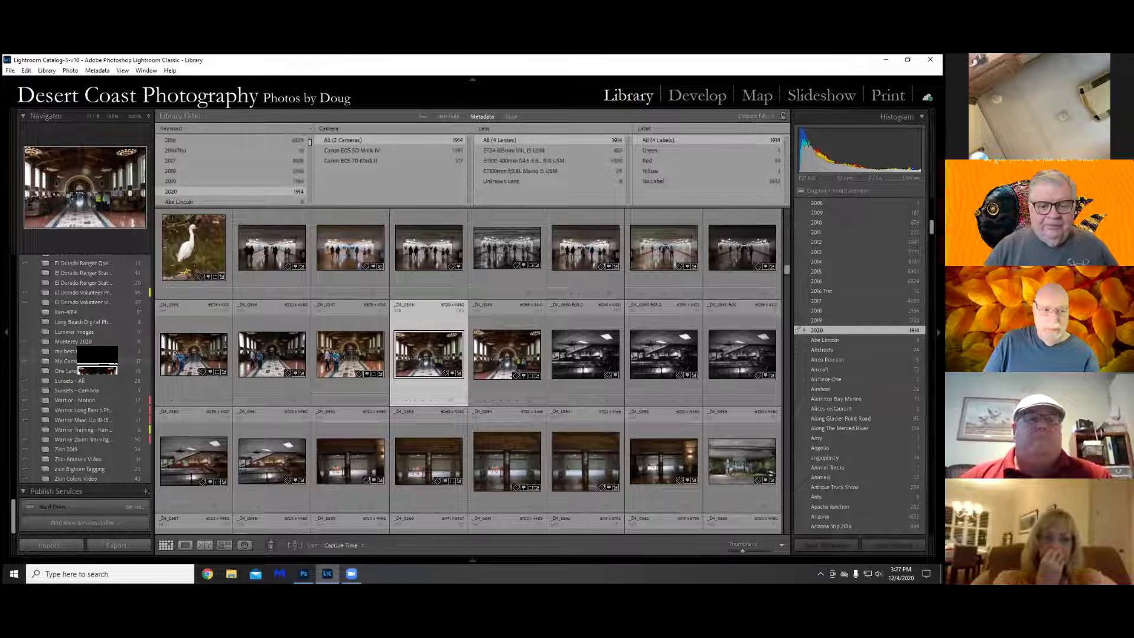
# Locate the "Best of 2020" collection among the collections and show its photos
pyautogui.scroll(10, 94, 365)
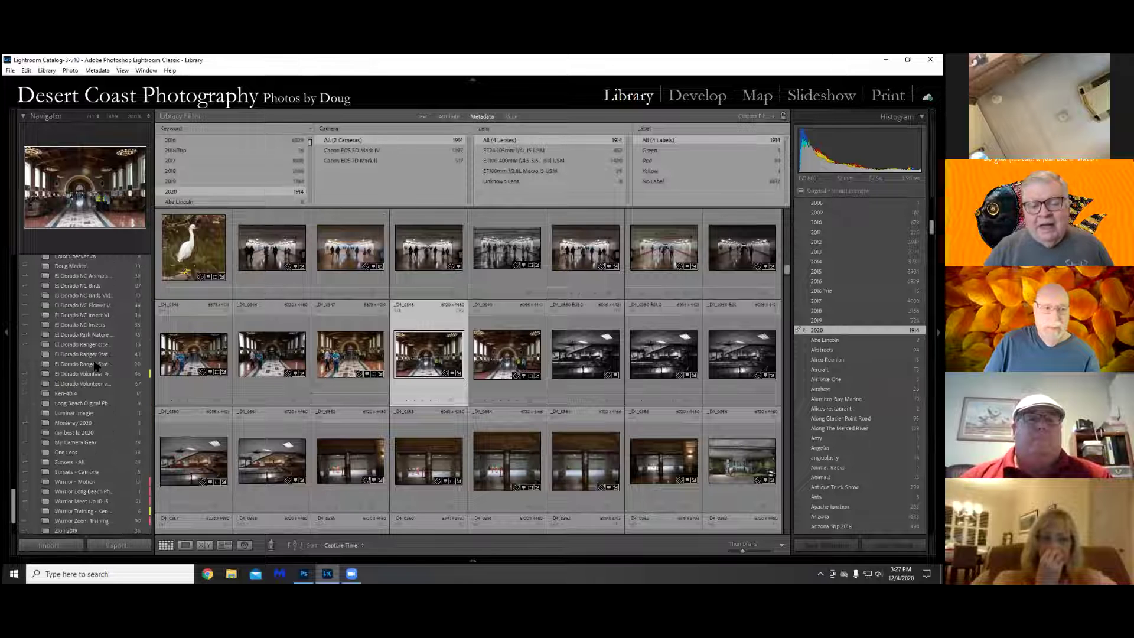
pyautogui.scroll(10, 95, 365)
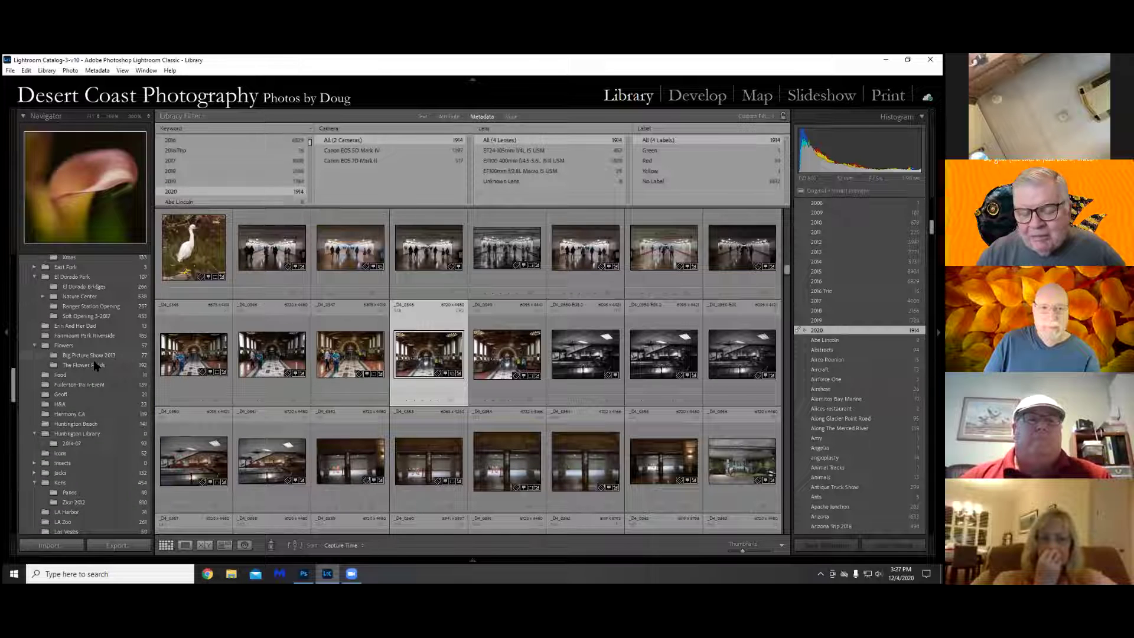
pyautogui.scroll(10, 94, 365)
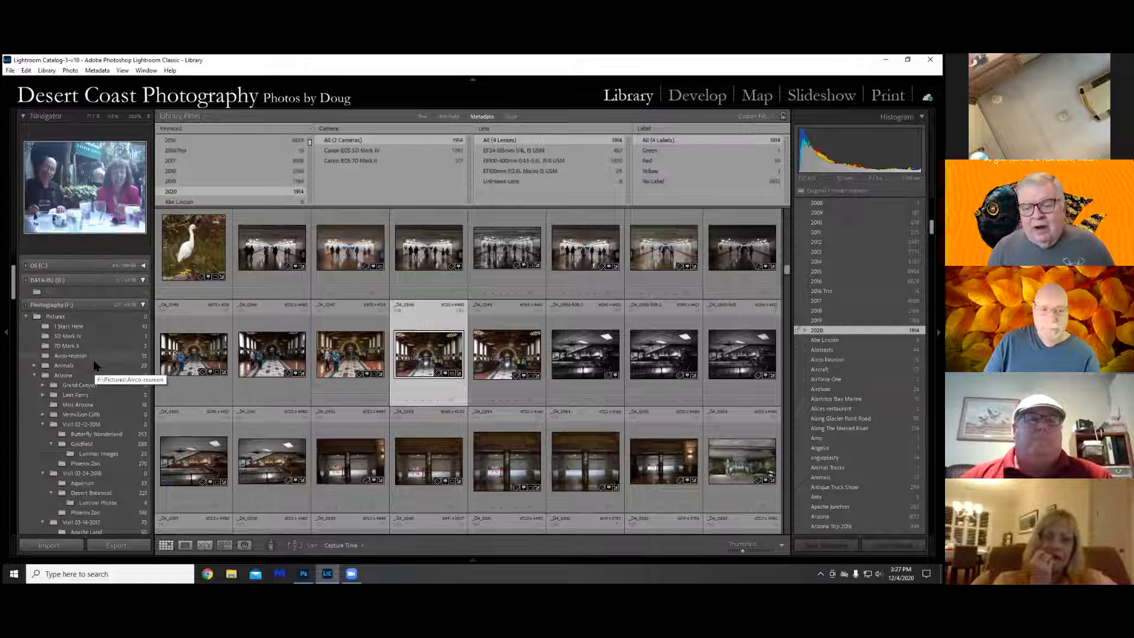
pyautogui.scroll(-10, 94, 367)
pyautogui.scroll(-10, 91, 366)
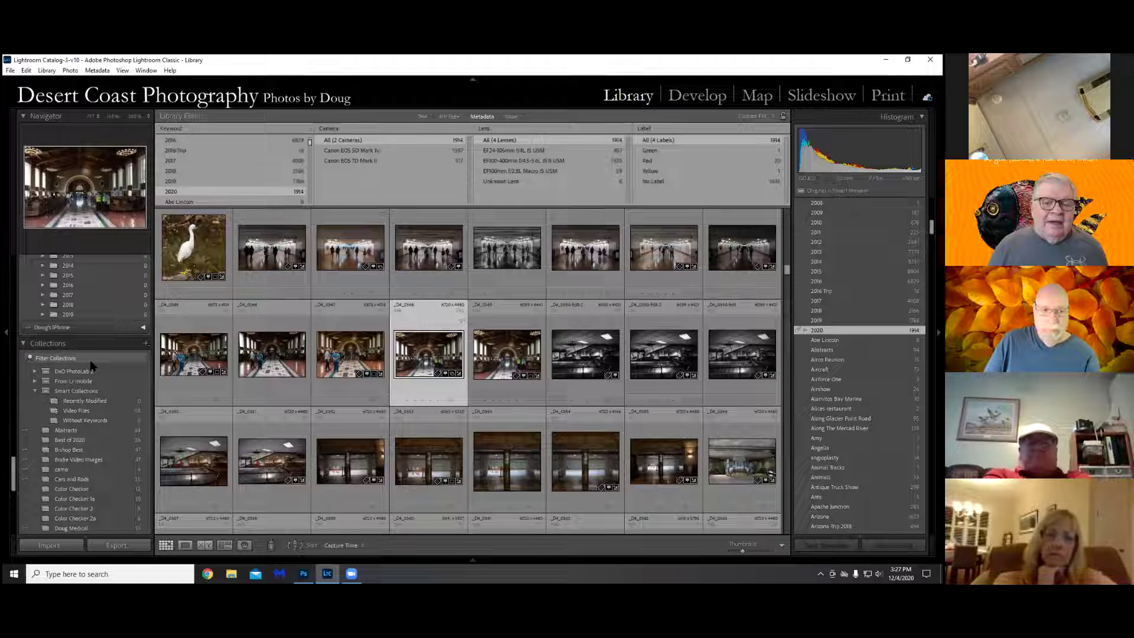
pyautogui.scroll(-2, 90, 359)
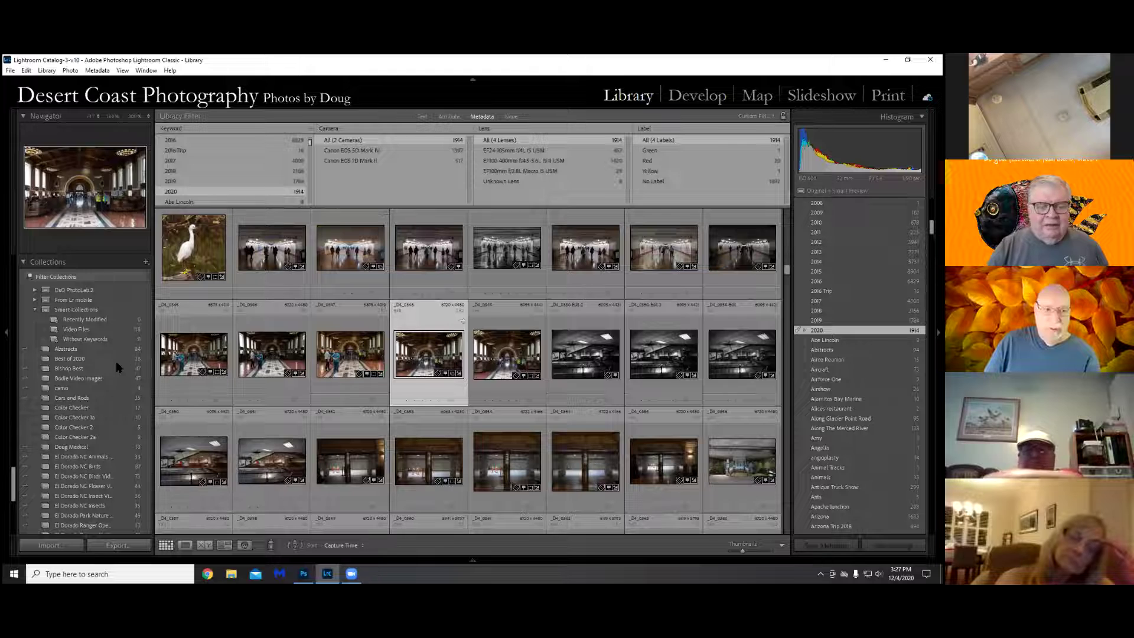
pyautogui.click(90, 358)
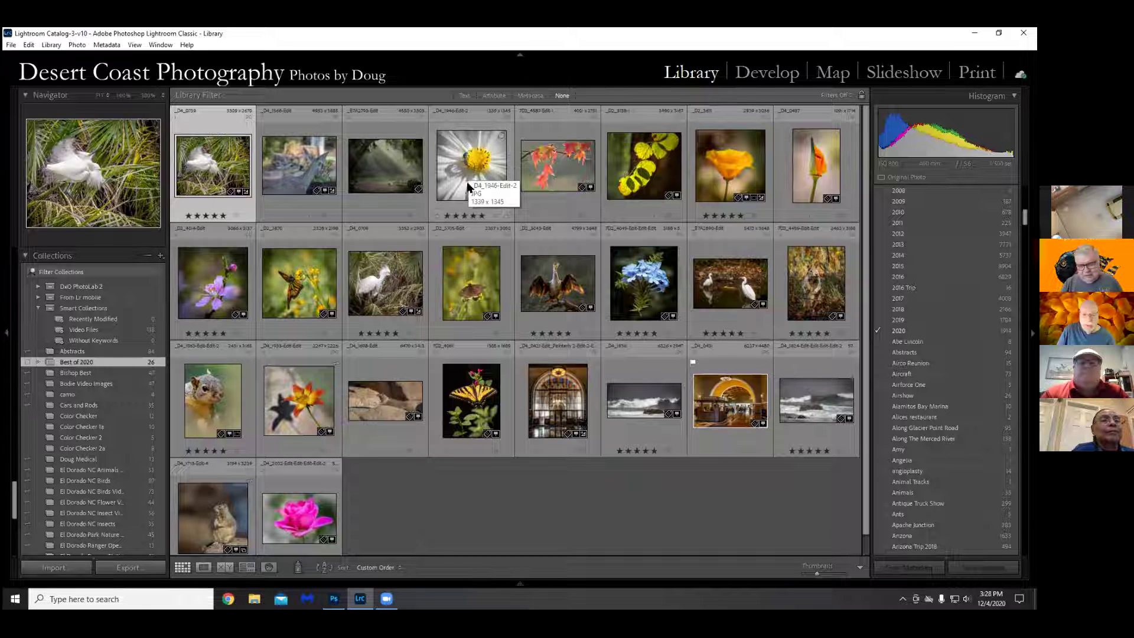
# Reorder the photos: station hall after the arched window, standing egret first, and the gray-blue photo, orange-yellow flower and daisy near the end
pyautogui.click(547, 410)
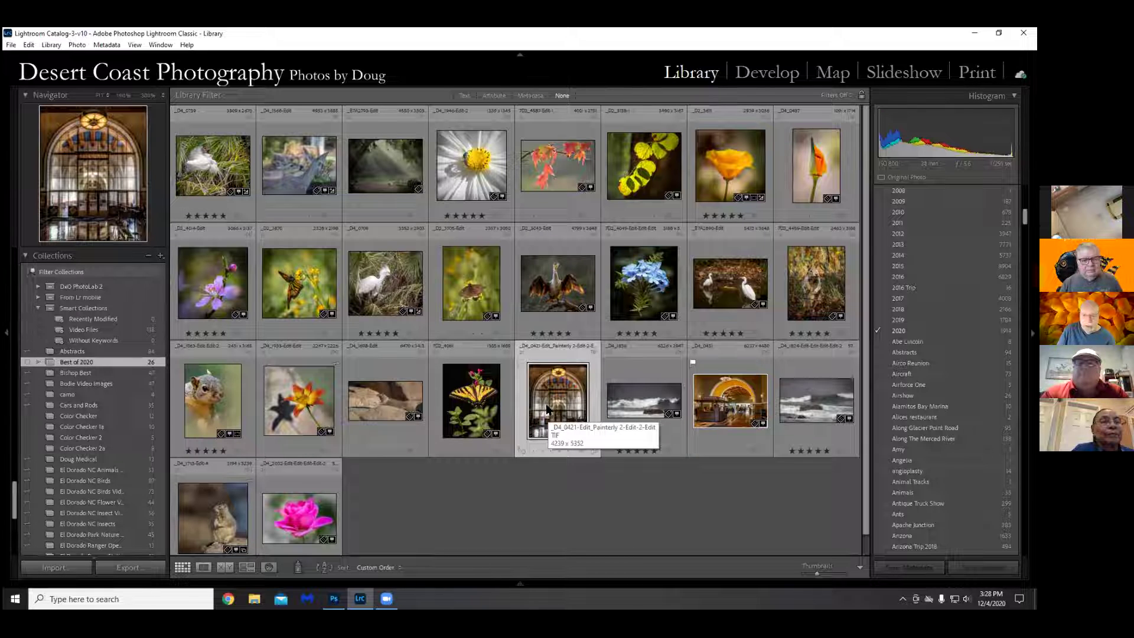
pyautogui.moveTo(547, 409); pyautogui.dragTo(741, 401)
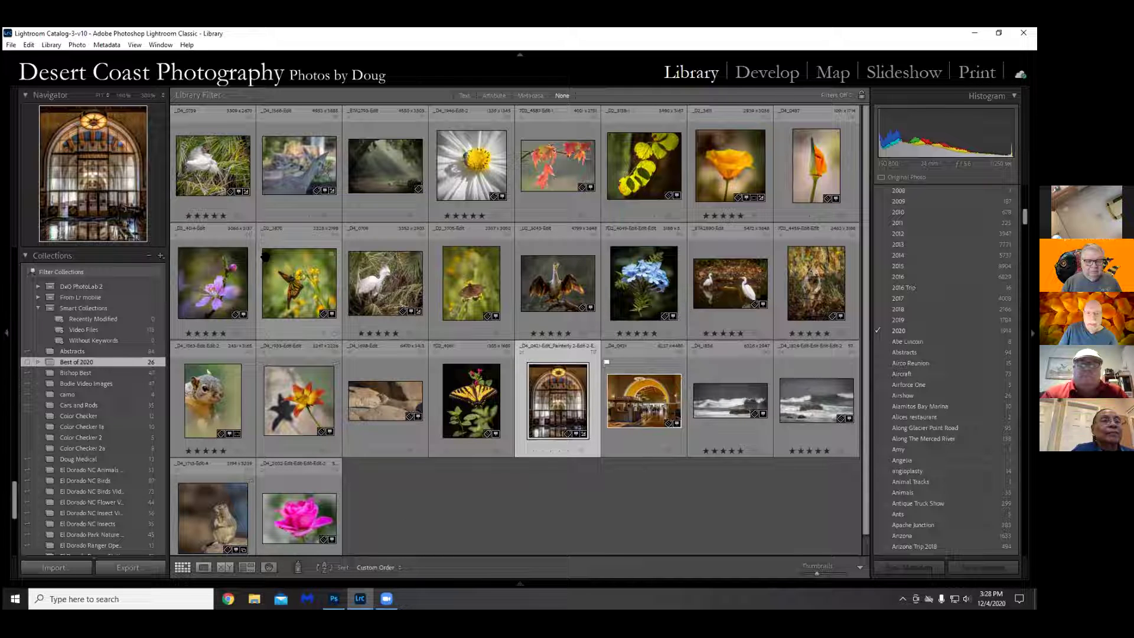
pyautogui.moveTo(381, 295); pyautogui.dragTo(188, 177)
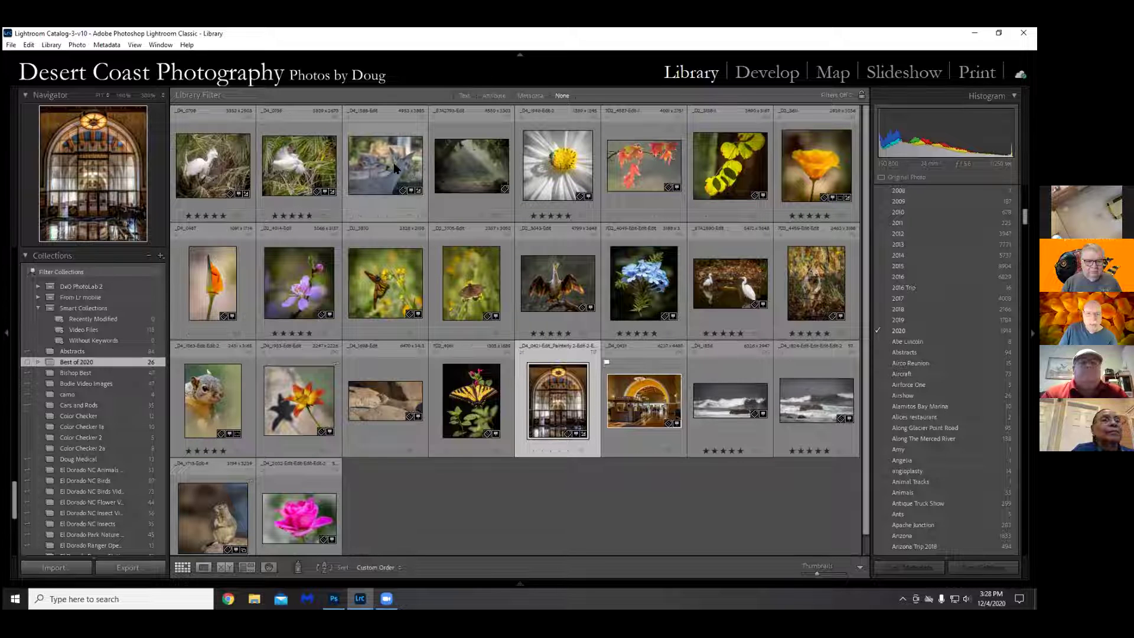
pyautogui.moveTo(394, 168); pyautogui.dragTo(180, 526)
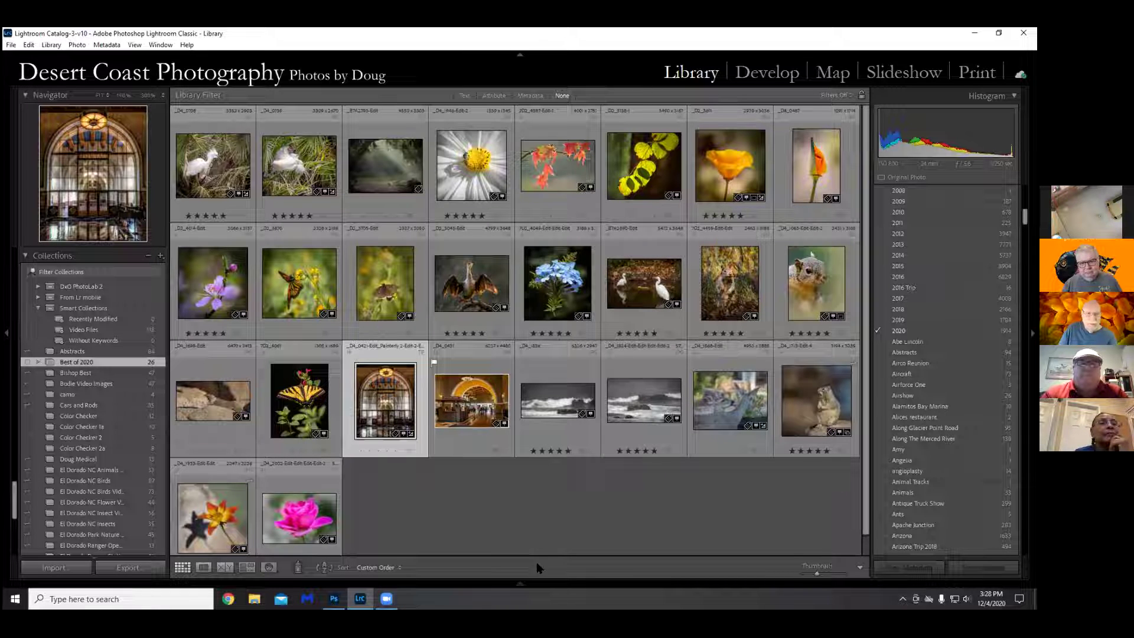
pyautogui.moveTo(485, 171); pyautogui.dragTo(275, 519)
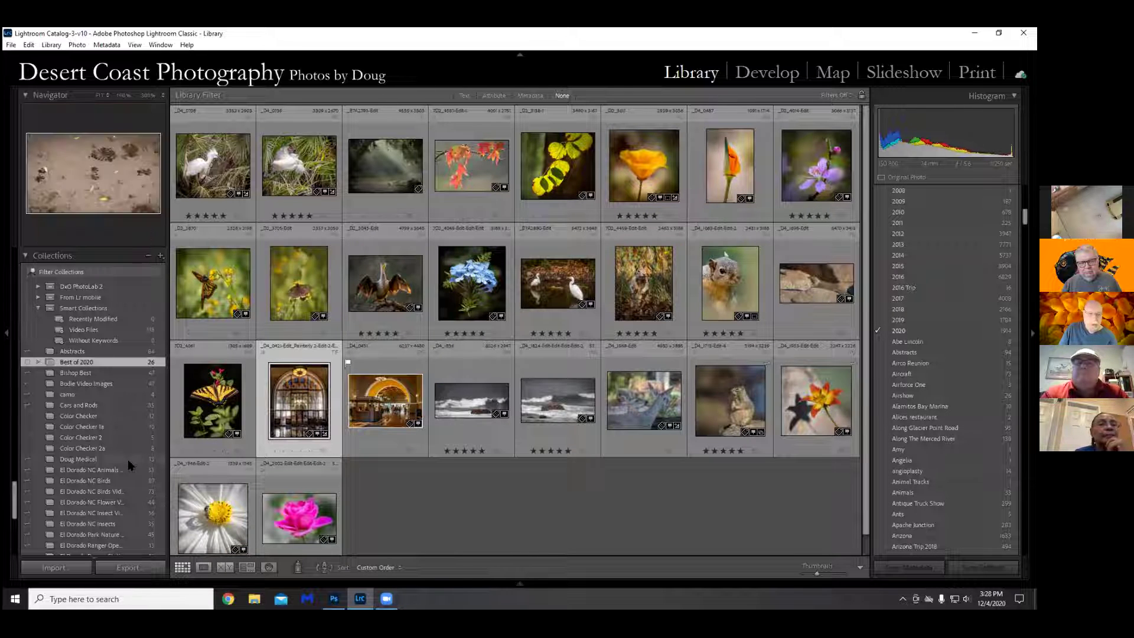
# Show the "1 Start Here" folder and select the Duck Pond, El Dorado, Pacific Grove, Patient Gardens and Union Station title slides
pyautogui.scroll(3, 130, 465)
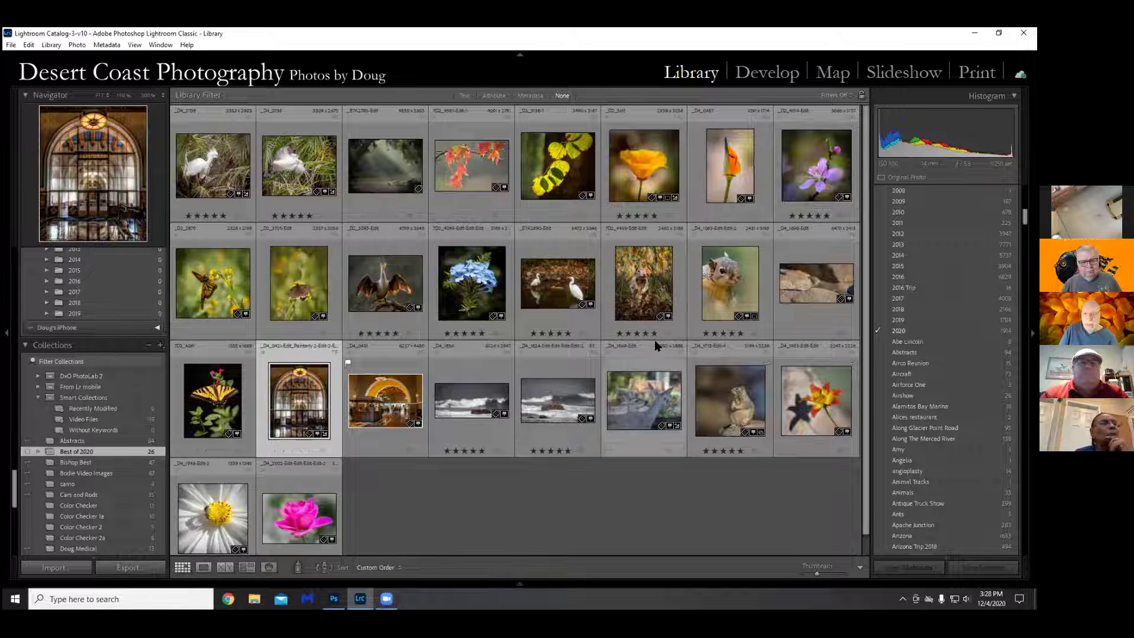
pyautogui.scroll(-15, 116, 420)
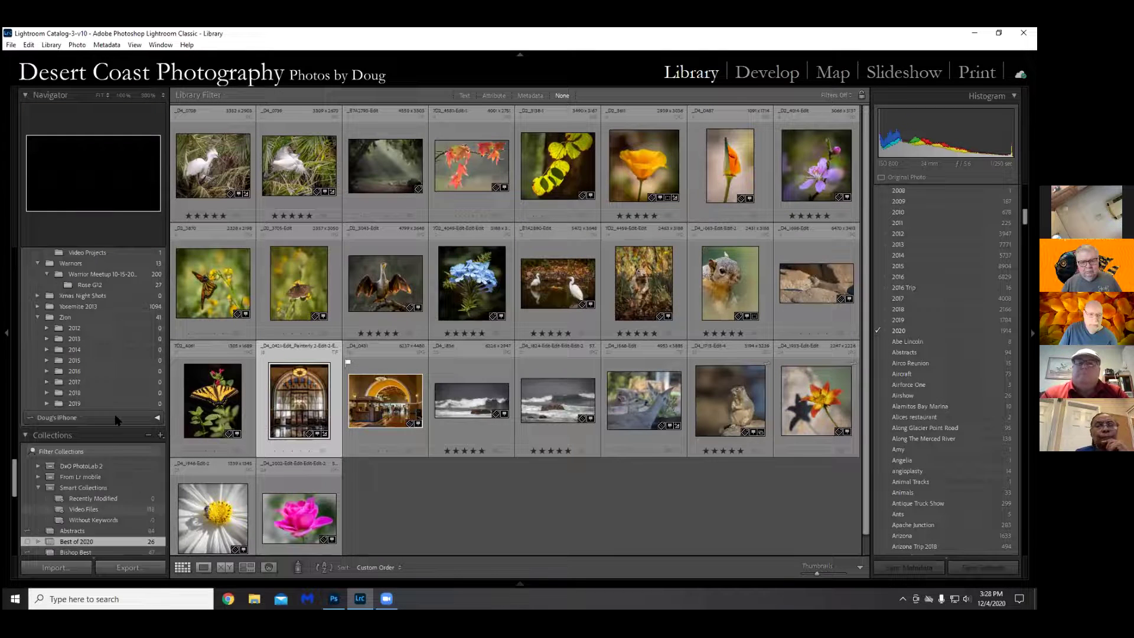
pyautogui.scroll(10, 115, 417)
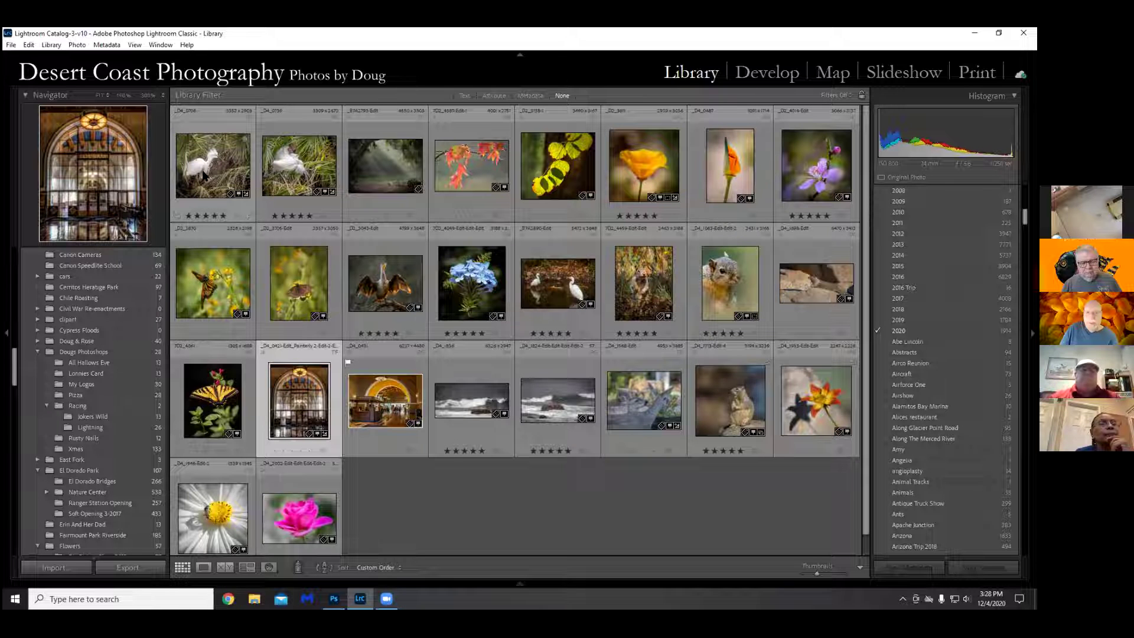
pyautogui.scroll(15, 117, 349)
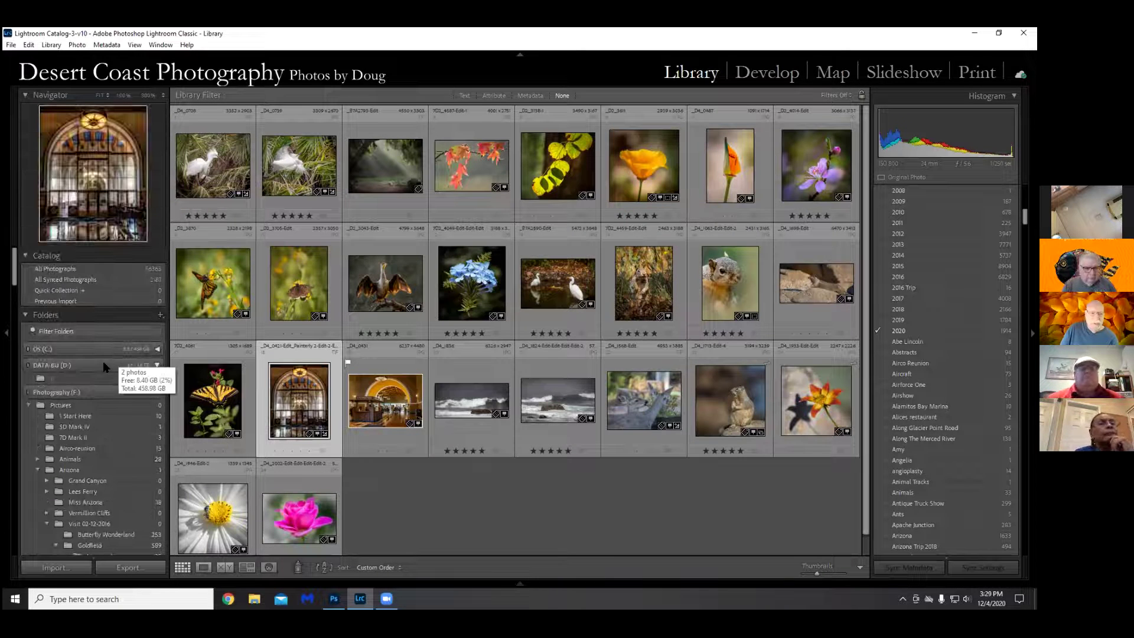
pyautogui.click(79, 415)
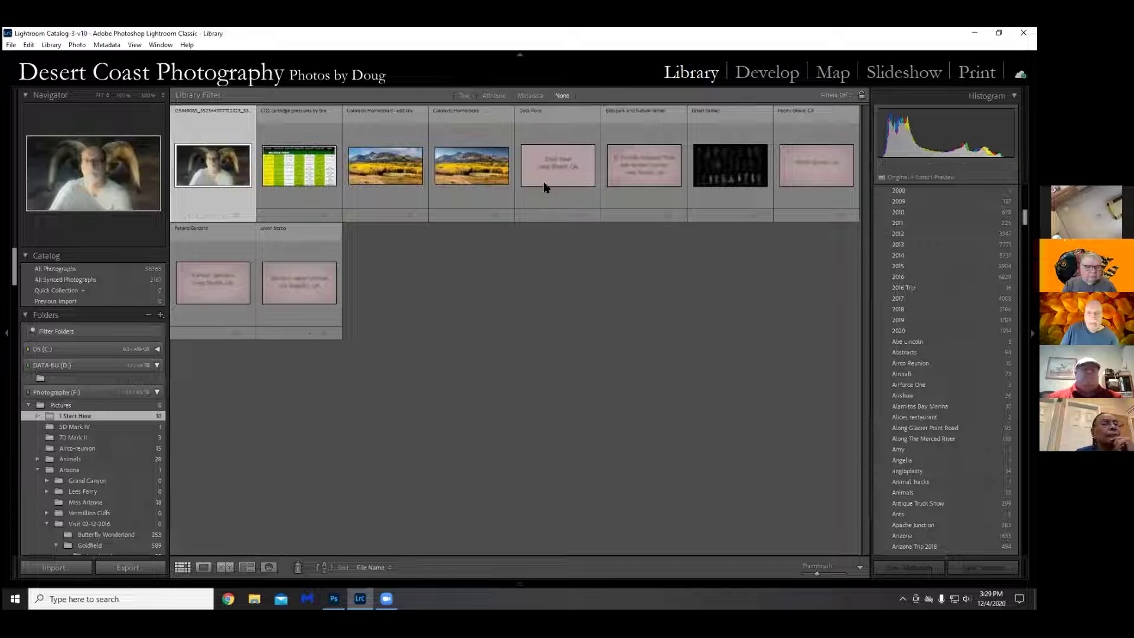
pyautogui.click(545, 172)
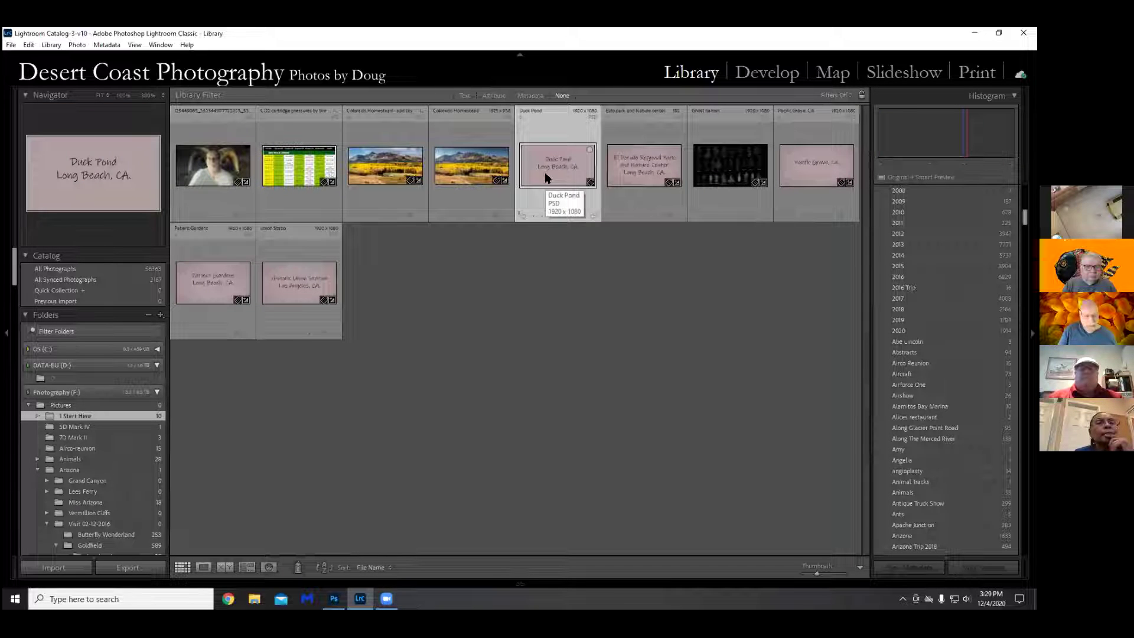
pyautogui.keyDown('ctrl'); pyautogui.click(624, 167); pyautogui.keyUp('ctrl')
pyautogui.keyDown('ctrl'); pyautogui.click(815, 165); pyautogui.keyUp('ctrl')
pyautogui.keyDown('ctrl'); pyautogui.click(226, 295); pyautogui.keyUp('ctrl')
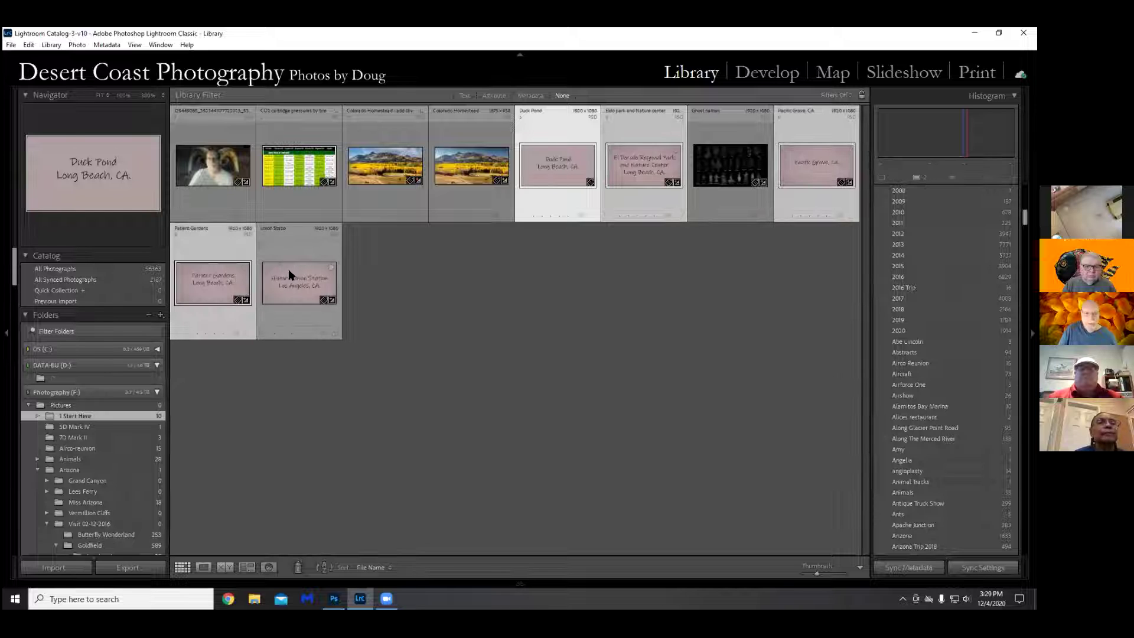
pyautogui.keyDown('ctrl'); pyautogui.click(289, 272); pyautogui.keyUp('ctrl')
# Add the five selected title slides to the "Best of 2020" collection and show that collection
pyautogui.scroll(-10, 131, 430)
pyautogui.scroll(-10, 131, 431)
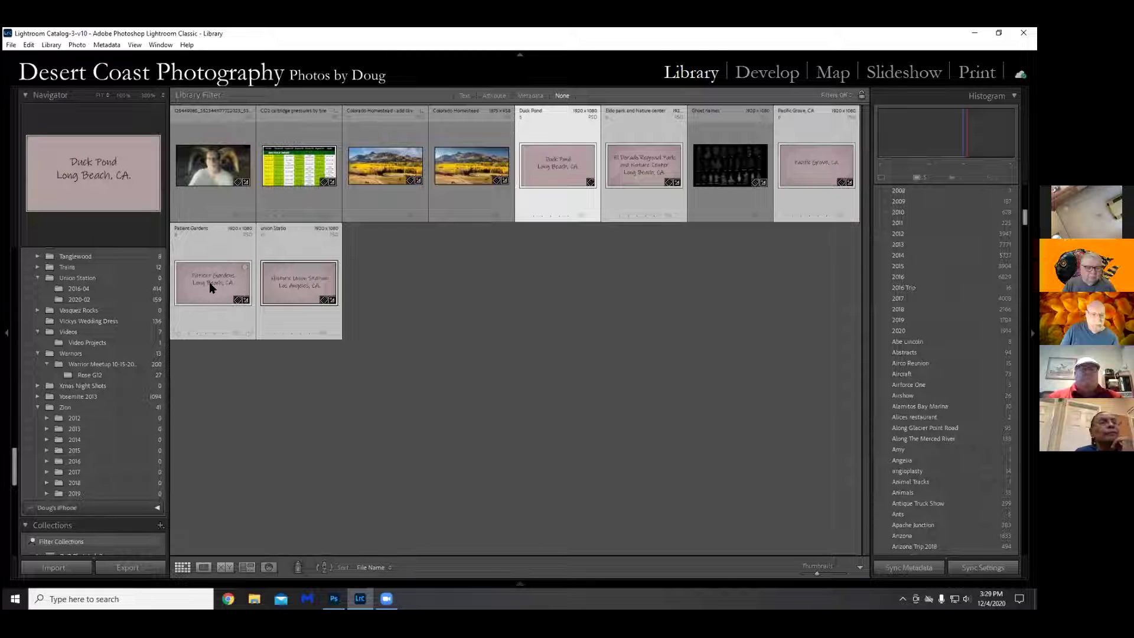
pyautogui.scroll(10, 102, 368)
pyautogui.scroll(10, 102, 369)
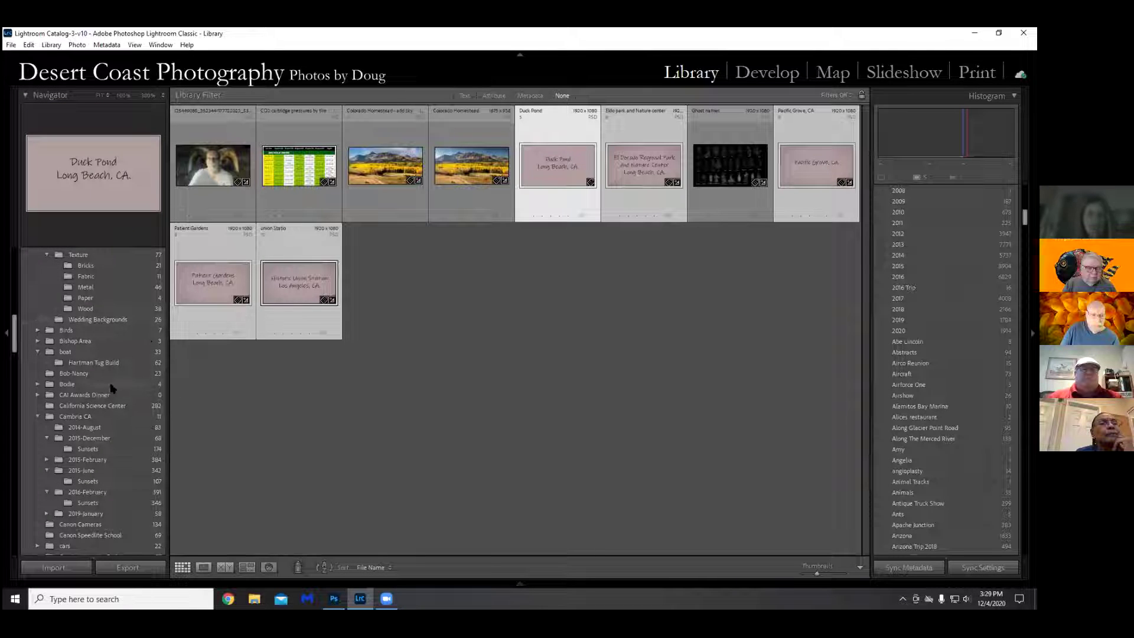
pyautogui.scroll(10, 112, 388)
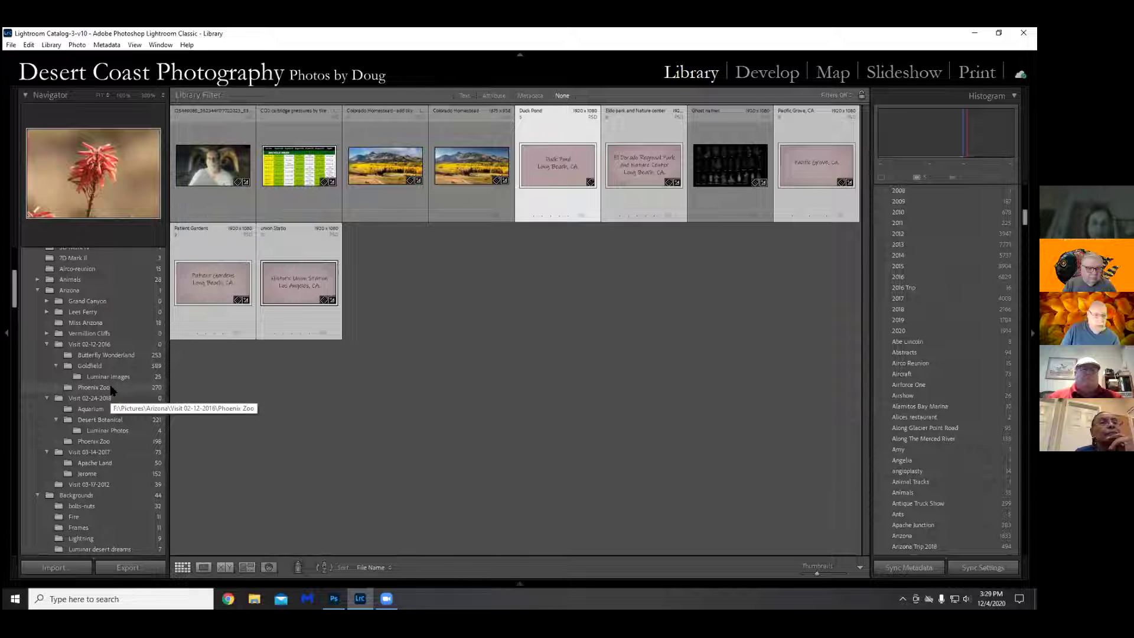
pyautogui.scroll(-5, 112, 389)
pyautogui.scroll(-15, 111, 387)
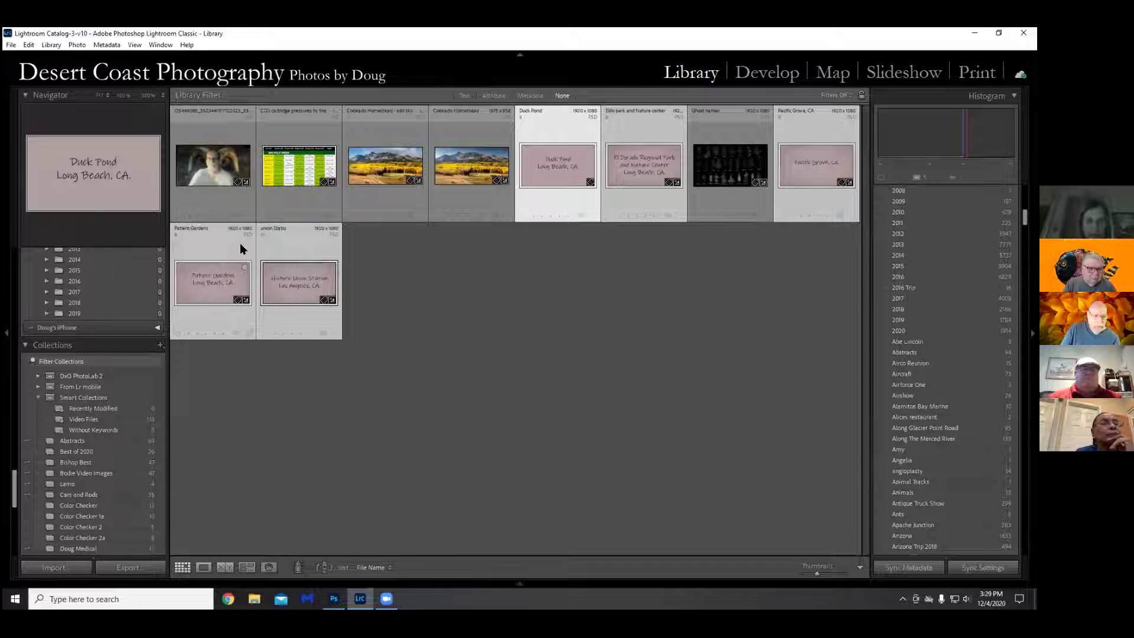
pyautogui.click(96, 458)
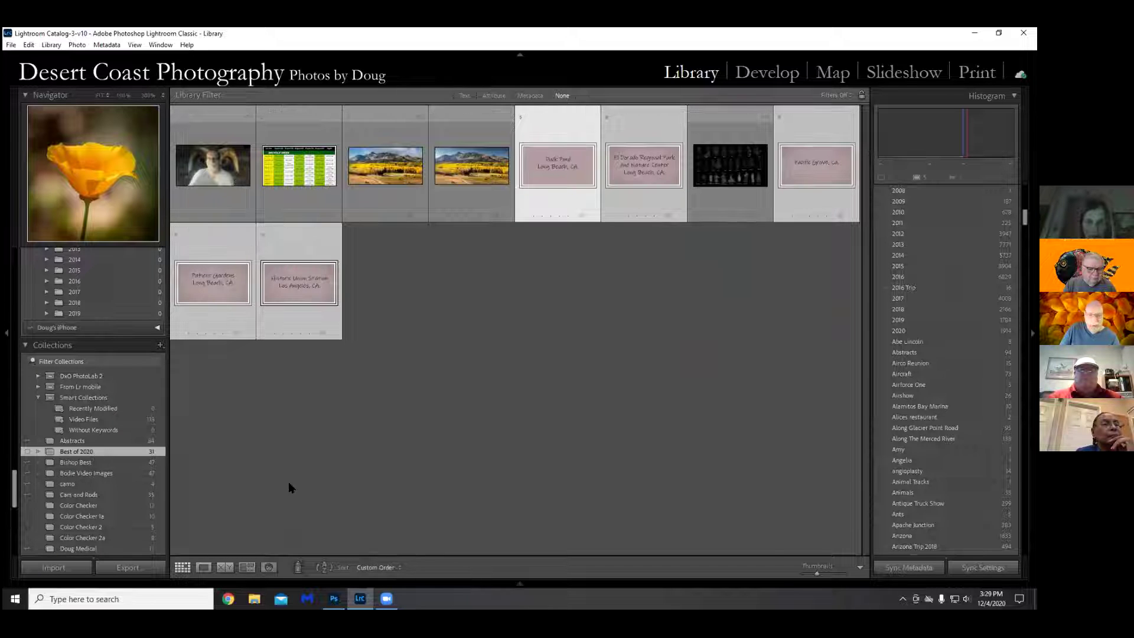
# Move the five title slides together to the beginning of the collection and clear the selection
pyautogui.click(470, 505)
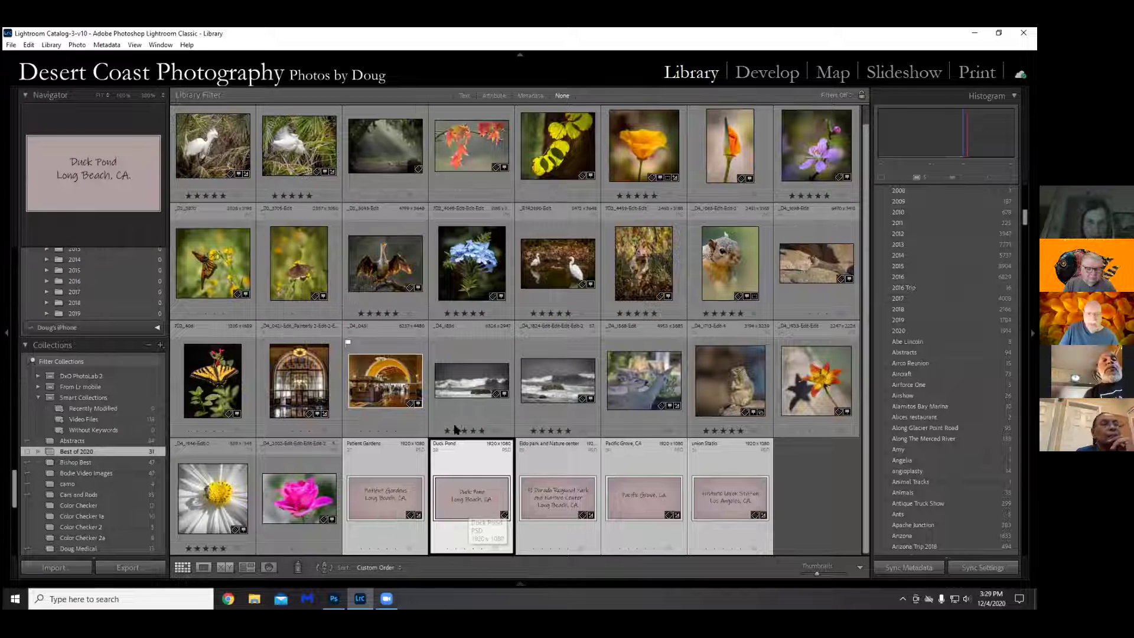
pyautogui.moveTo(355, 214); pyautogui.dragTo(177, 153)
pyautogui.click(807, 499)
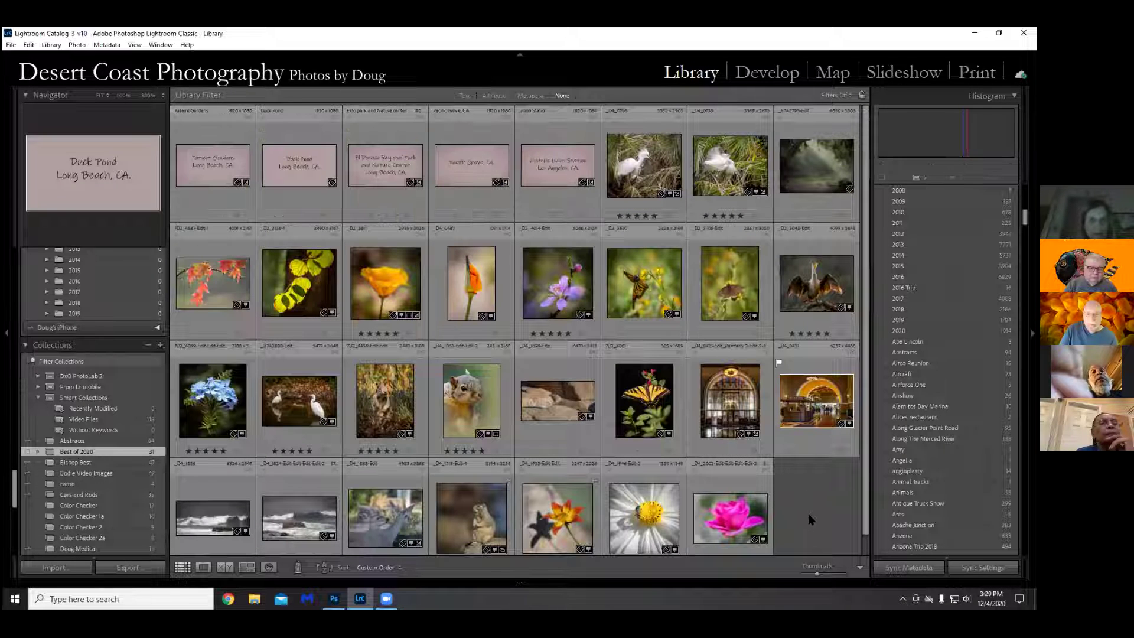
# Place the Patient Gardens title before the orange-yellow flower, Pacific Grove before the waves, Union Station before the arched window, and El Dorado after the first egrets
pyautogui.moveTo(307, 173); pyautogui.dragTo(529, 534)
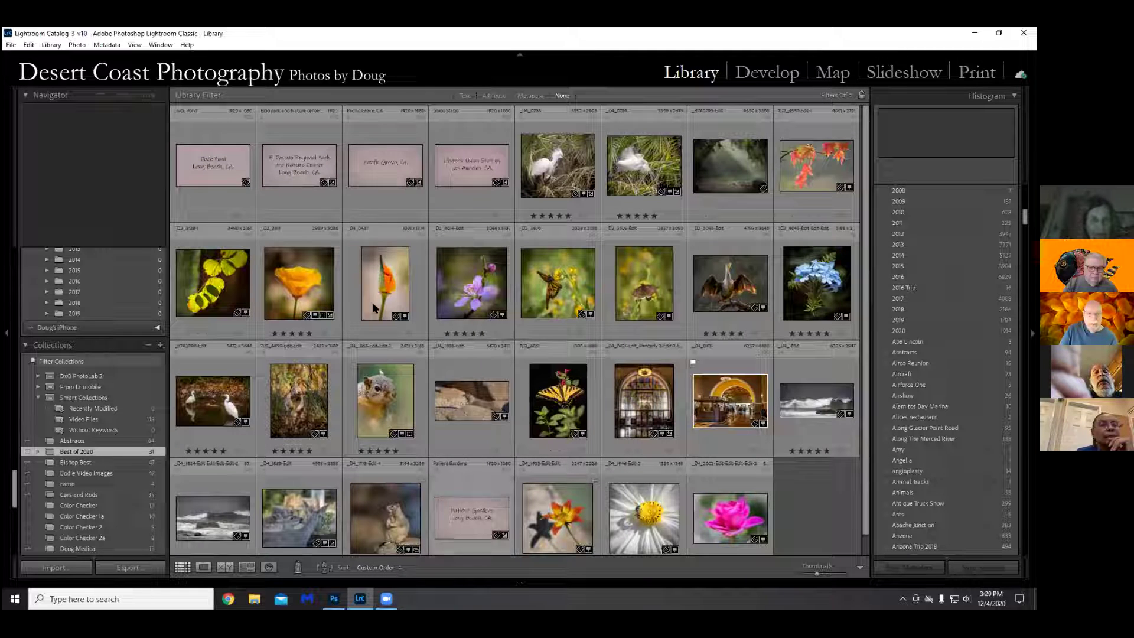
pyautogui.moveTo(388, 161); pyautogui.dragTo(779, 406)
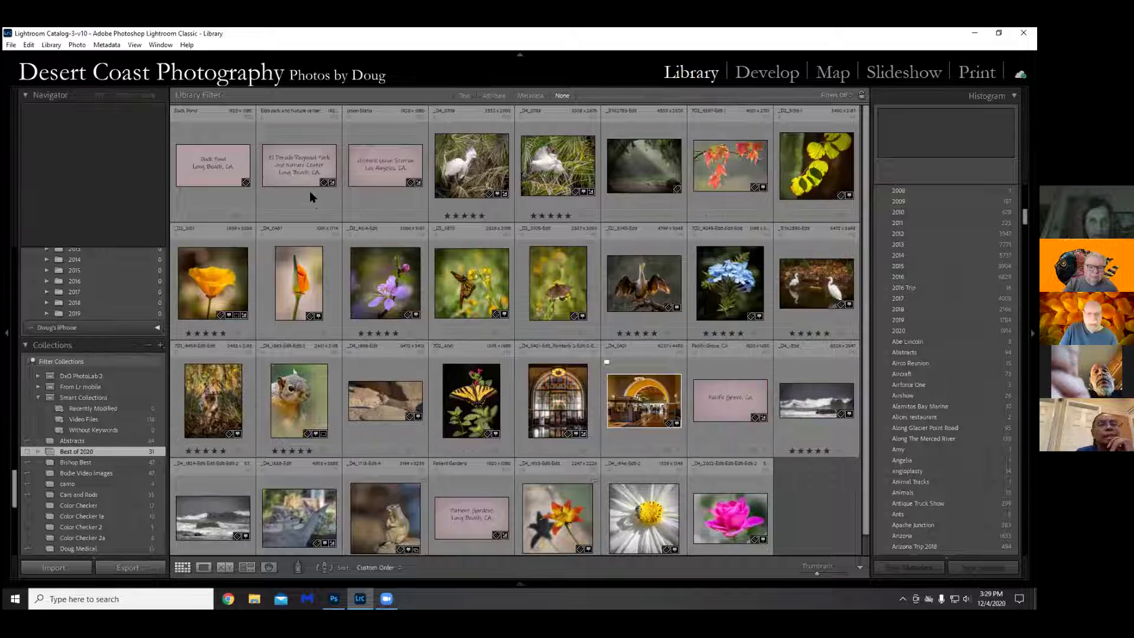
pyautogui.moveTo(366, 162)
pyautogui.mouseDown()
pyautogui.moveTo(540, 380)
pyautogui.moveTo(523, 387)
pyautogui.mouseUp()
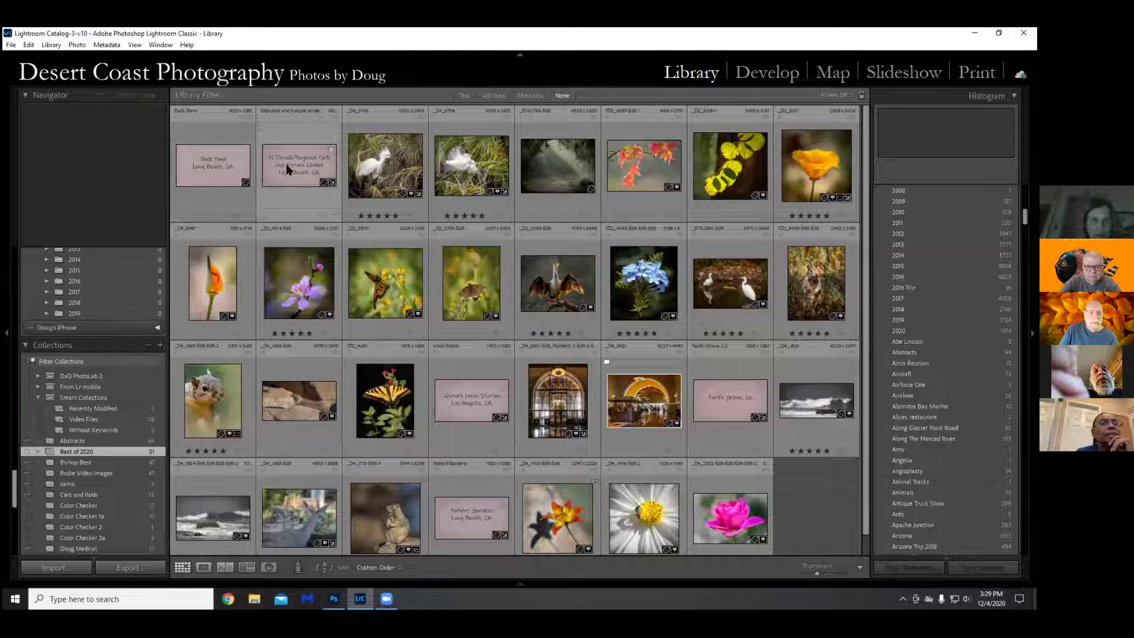
pyautogui.moveTo(311, 164); pyautogui.dragTo(514, 172)
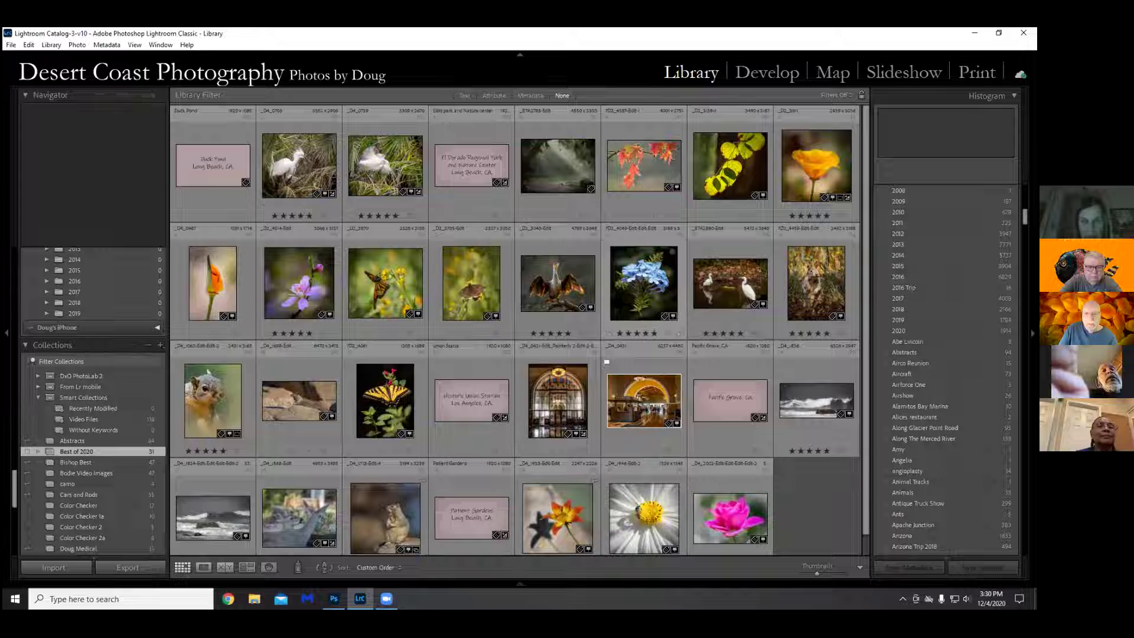
# Select the blue flower photo and look over the arranged order of photos and title slides
pyautogui.click(644, 283)
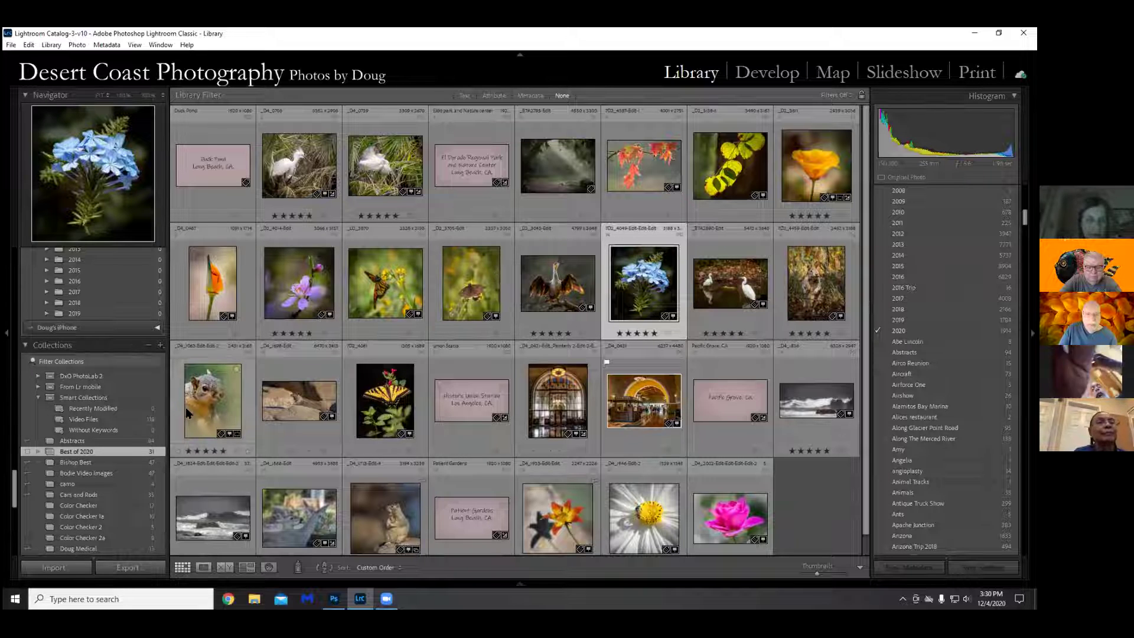
pyautogui.moveTo(808, 163); pyautogui.dragTo(782, 174)
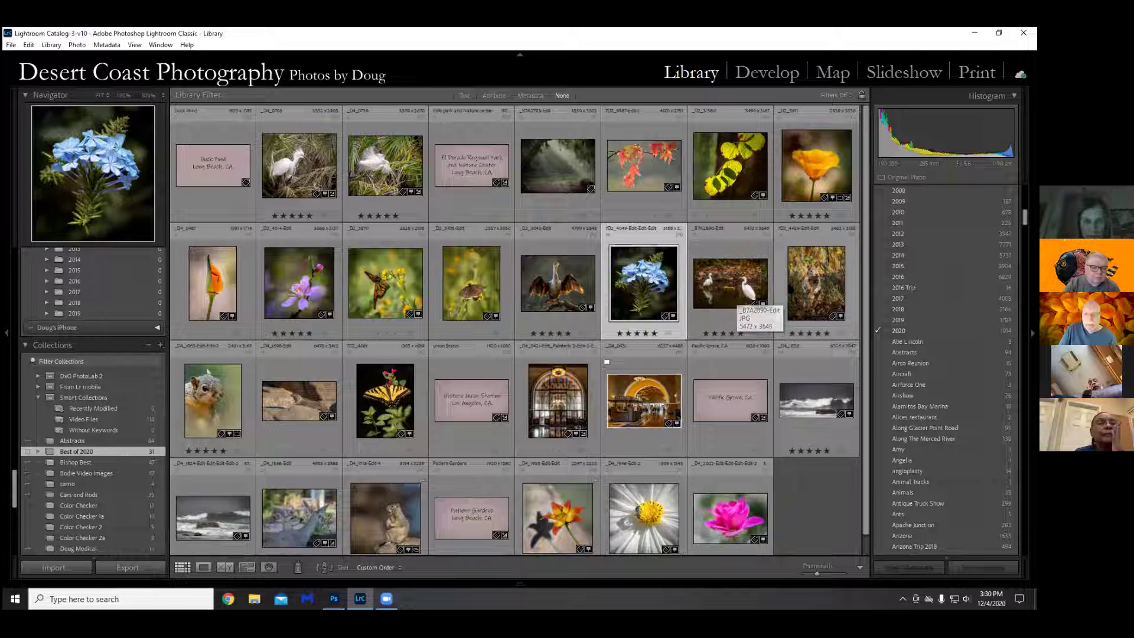
pyautogui.moveTo(815, 287); pyautogui.dragTo(761, 319)
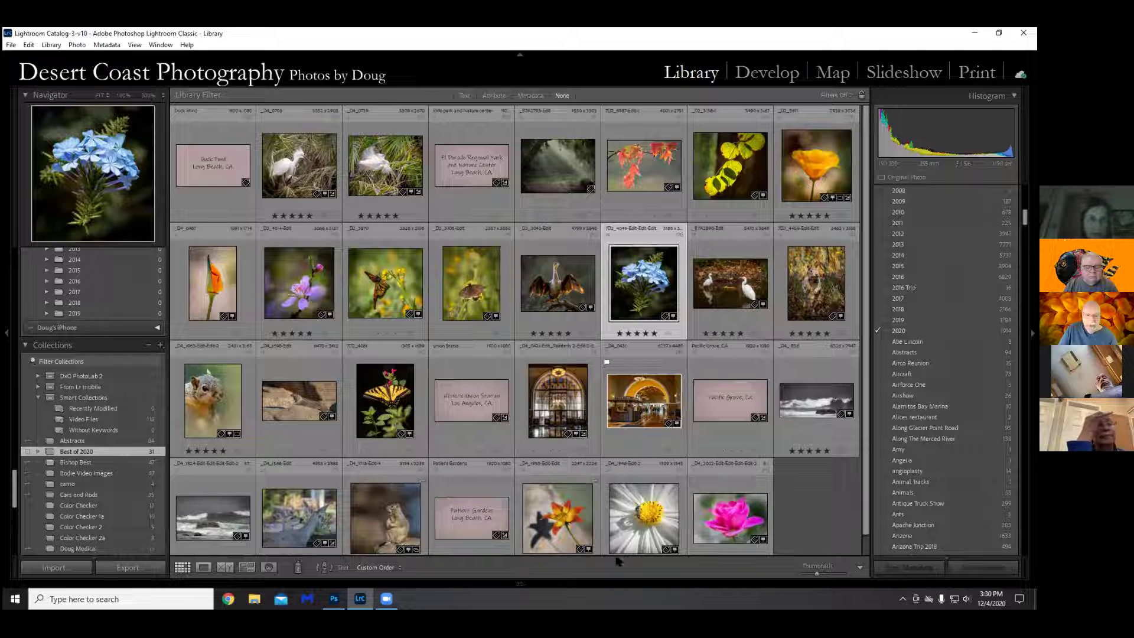
pyautogui.scroll(-1, 335, 516)
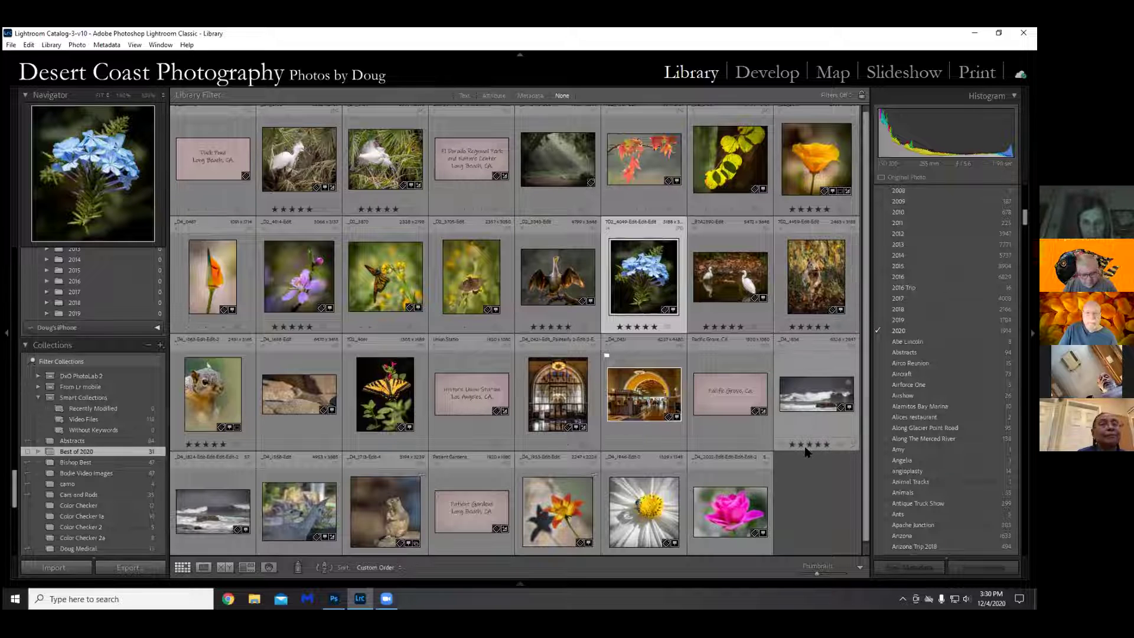
# Collapse the Keyword List while the blue flower photo stays selected
pyautogui.scroll(1, 804, 452)
pyautogui.scroll(10, 945, 366)
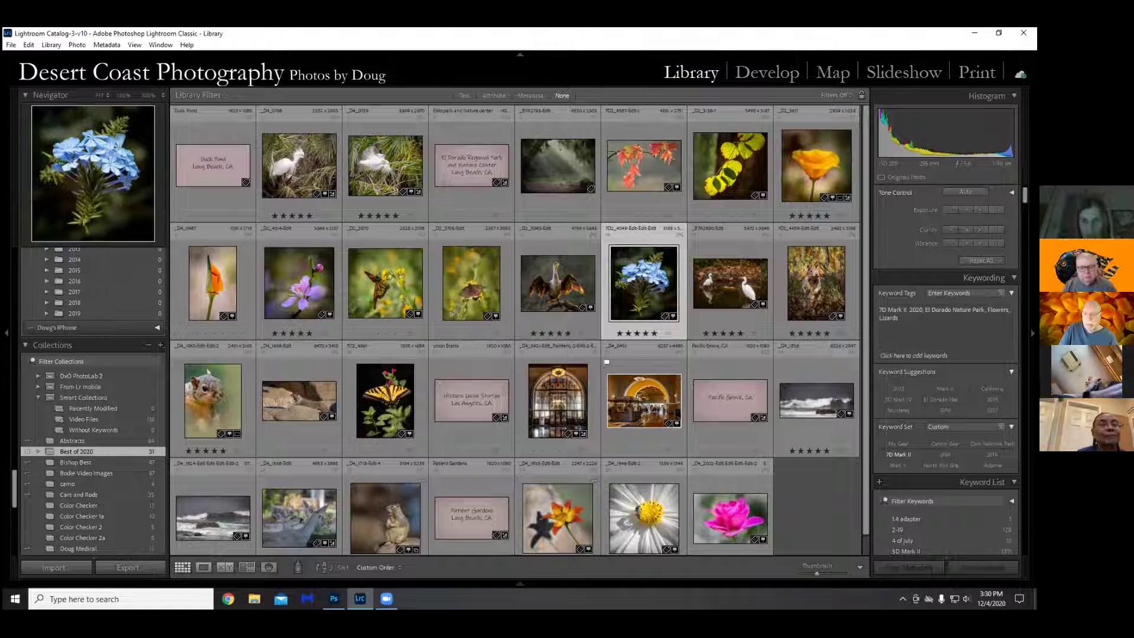
pyautogui.click(980, 482)
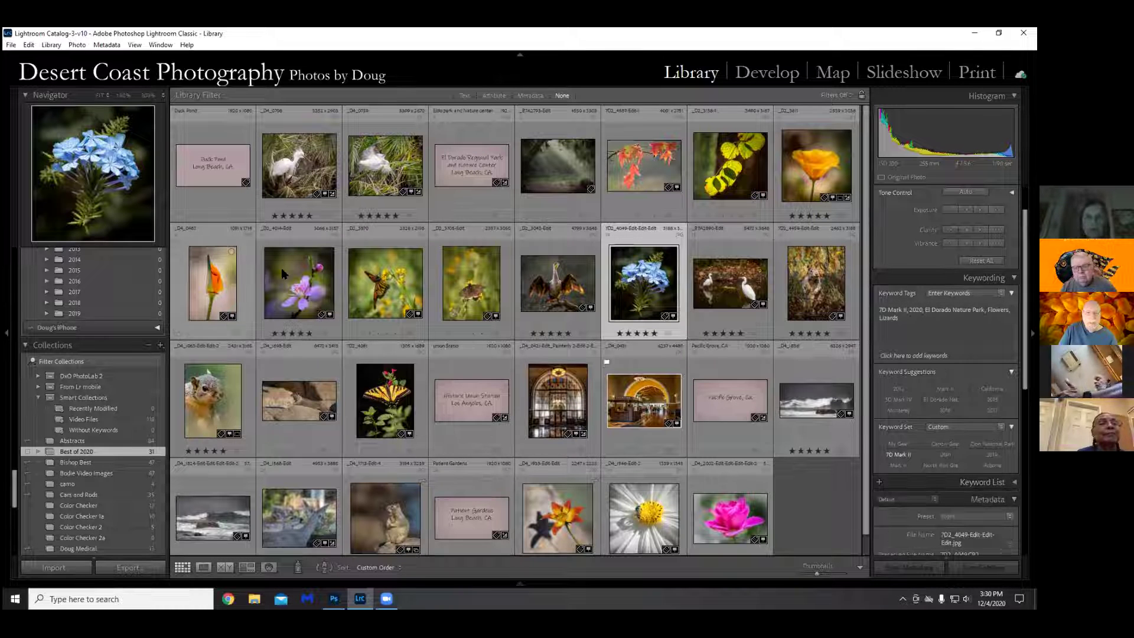
# Reduce the window to a smaller floating size and open the collection in the Slideshow module, starting from the Duck Pond title
pyautogui.click(213, 176)
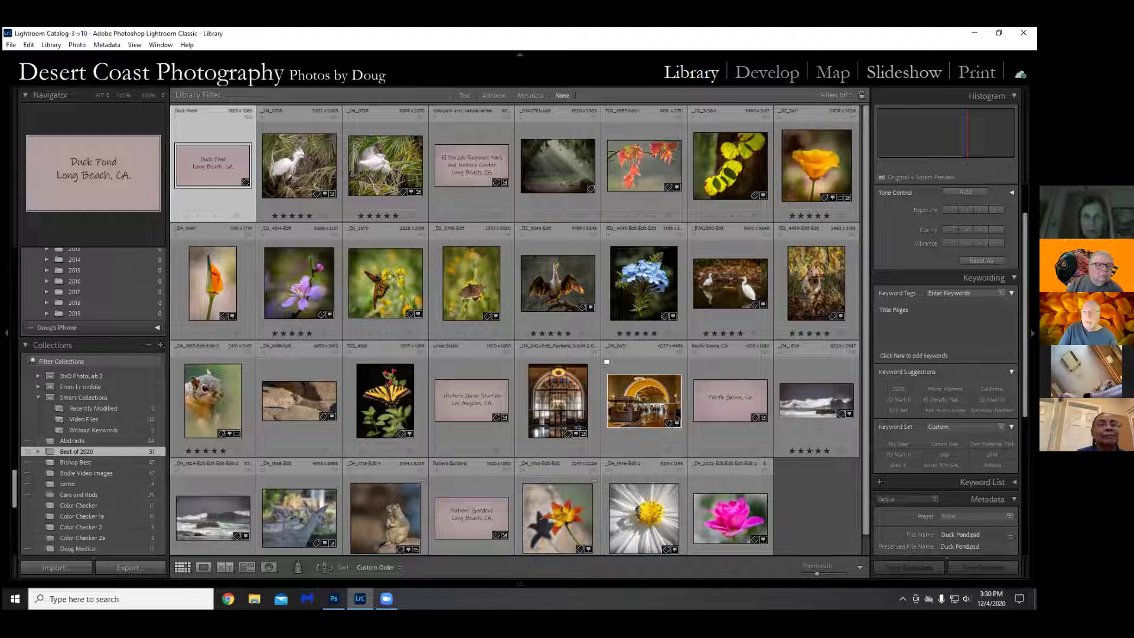
pyautogui.click(999, 33)
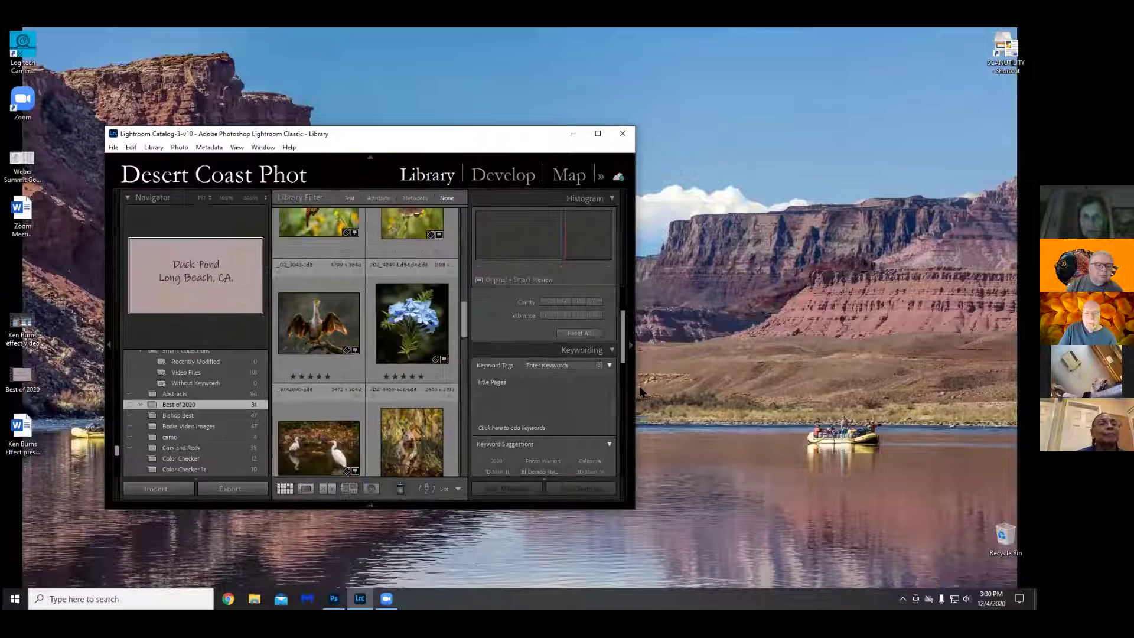
pyautogui.moveTo(634, 512)
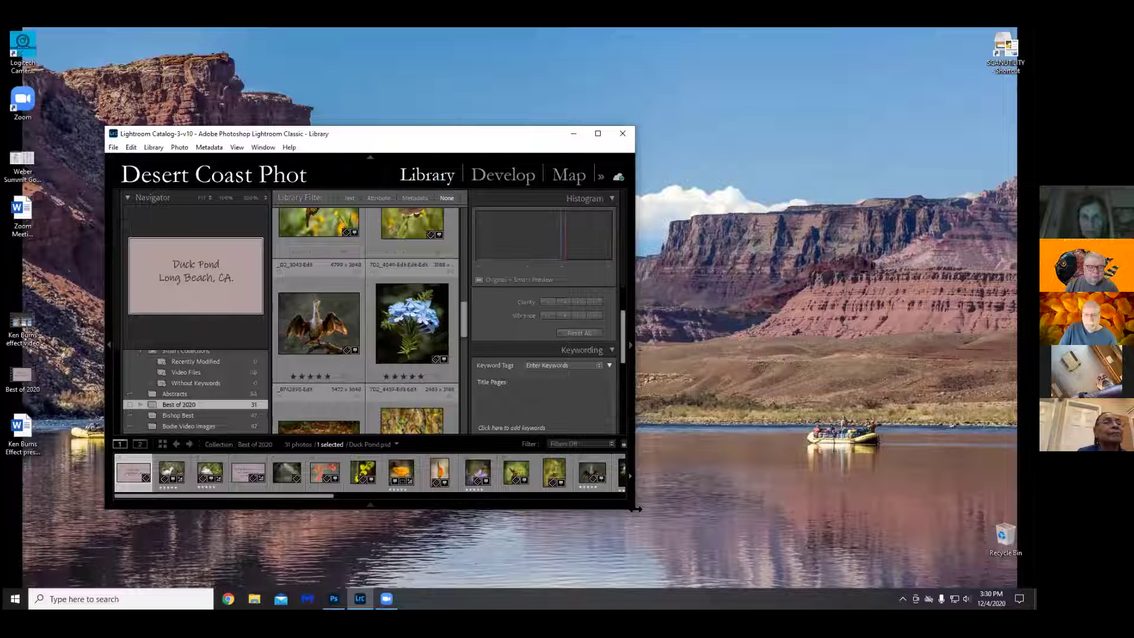
pyautogui.moveTo(636, 513); pyautogui.dragTo(814, 511)
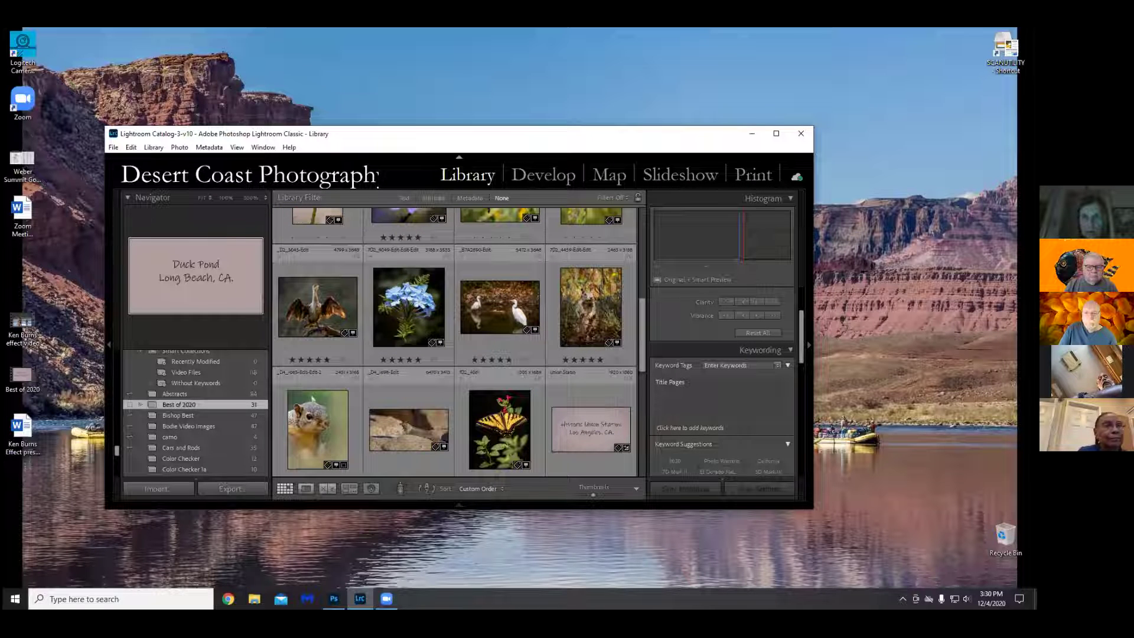
pyautogui.hotkey('ctrl', 'alt', '5')
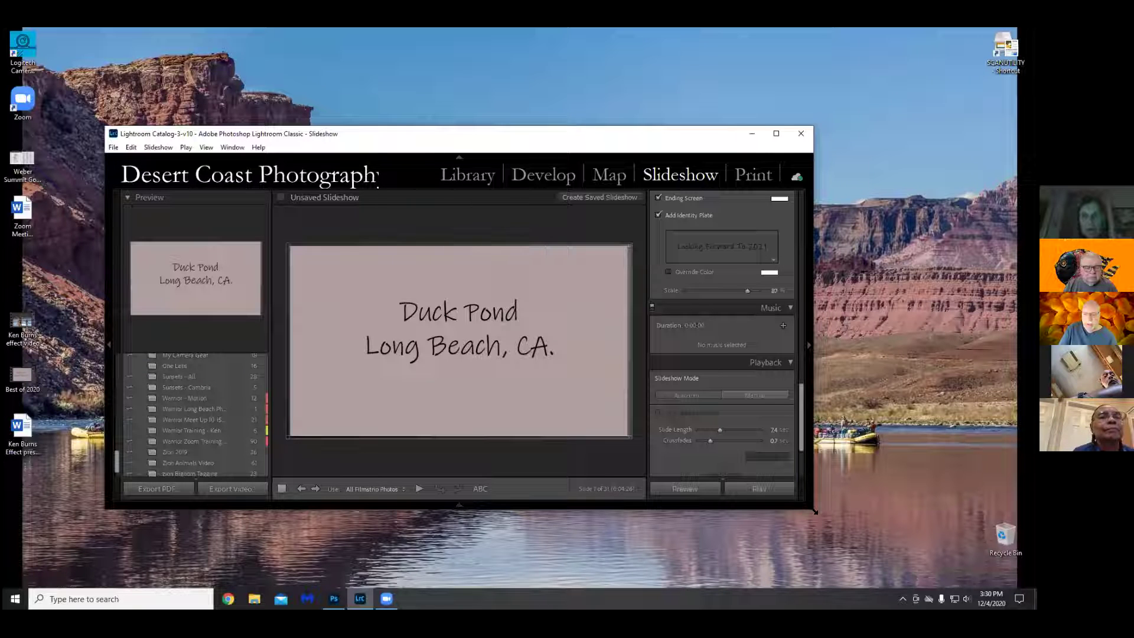
pyautogui.moveTo(815, 511); pyautogui.dragTo(849, 567)
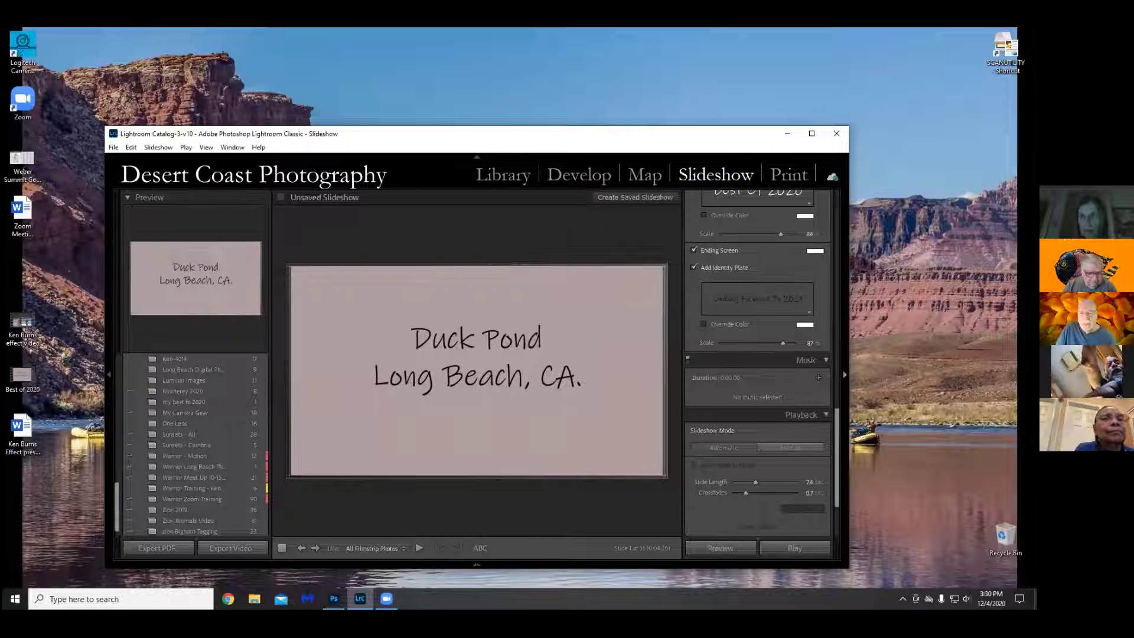
# Review the slideshow's layout and title settings, including the intro and ending screens and the identity plate choices for the Best Of 2020 title
pyautogui.moveTo(837, 445); pyautogui.dragTo(838, 229)
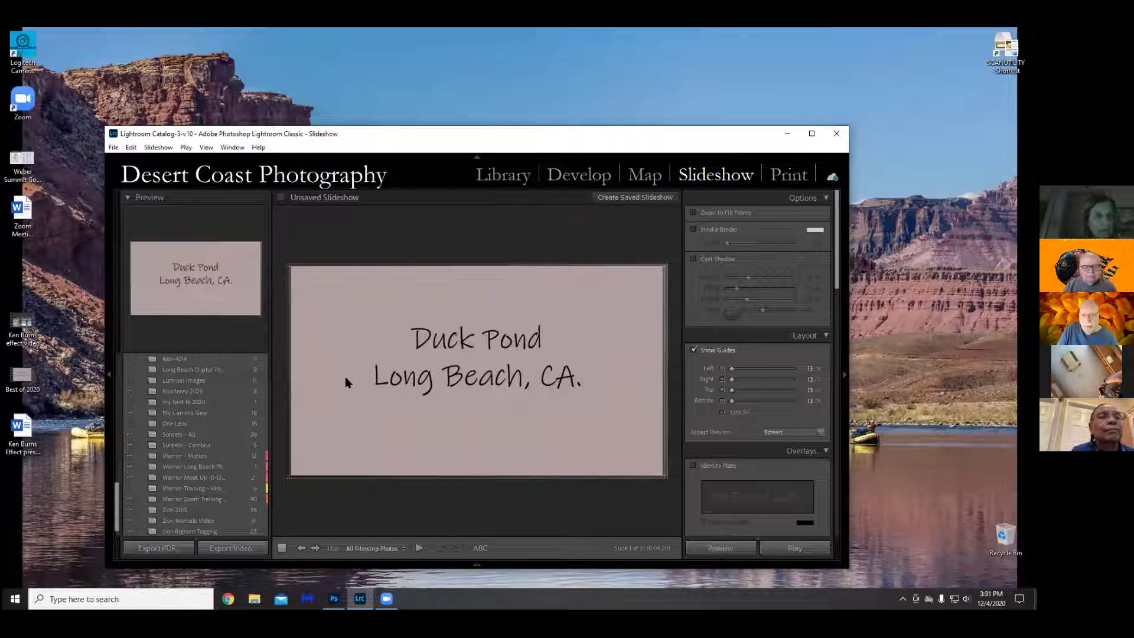
pyautogui.moveTo(838, 254); pyautogui.dragTo(838, 422)
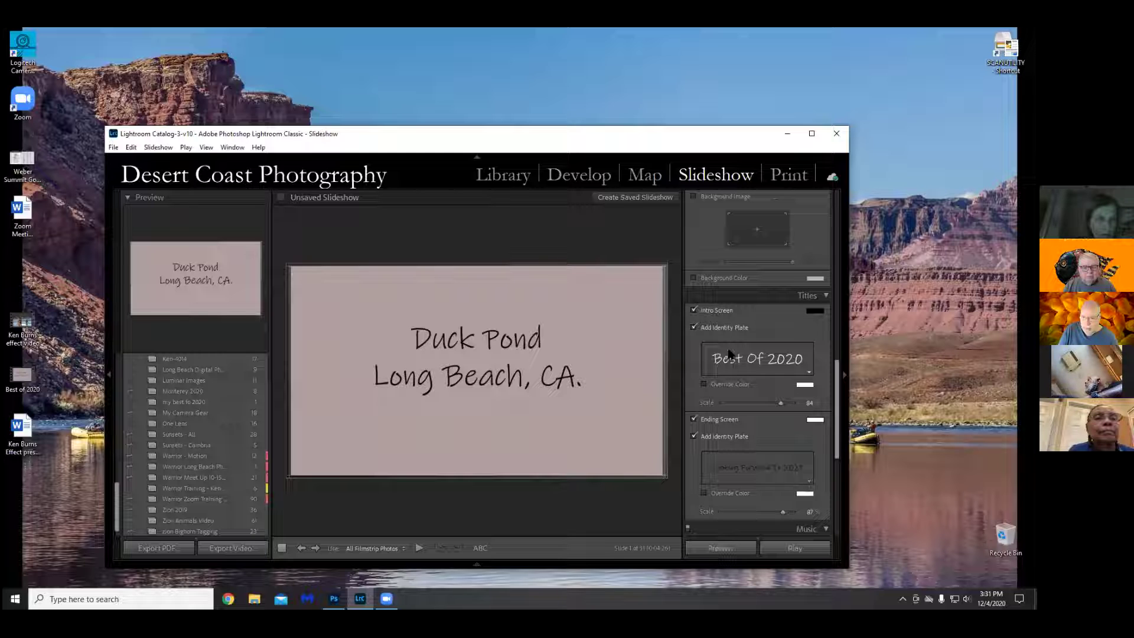
pyautogui.click(694, 311)
pyautogui.click(694, 312)
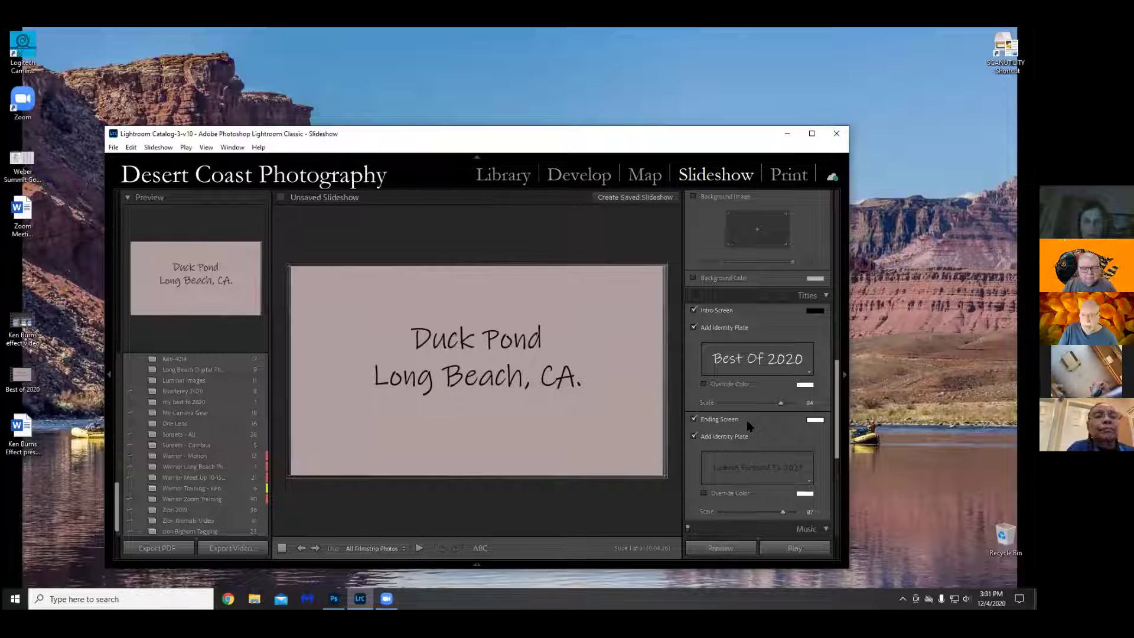
pyautogui.click(809, 374)
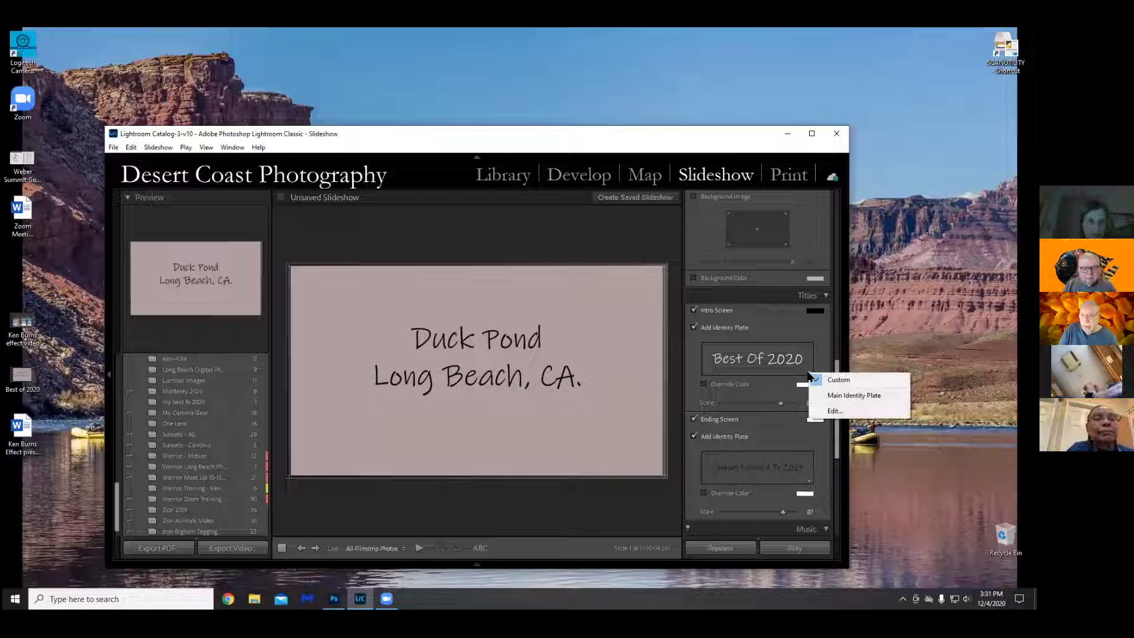
pyautogui.moveTo(836, 449); pyautogui.dragTo(836, 526)
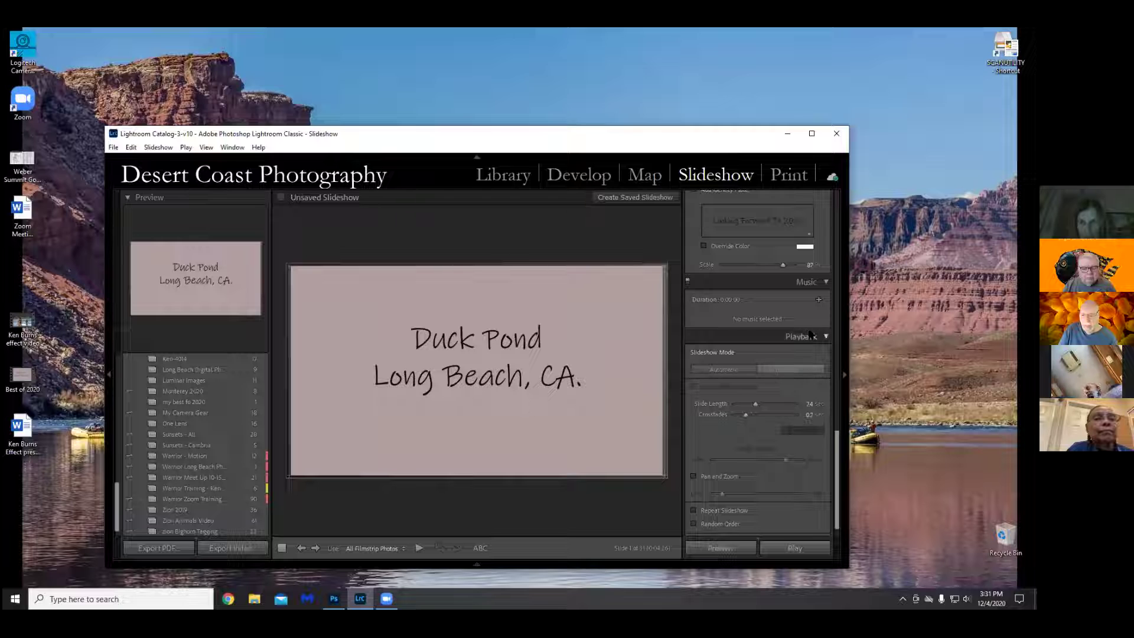
# Compare the Automatic and Manual slideshow modes, and try a slide length of 6.5 seconds before setting it back to 7.4 seconds
pyautogui.click(783, 370)
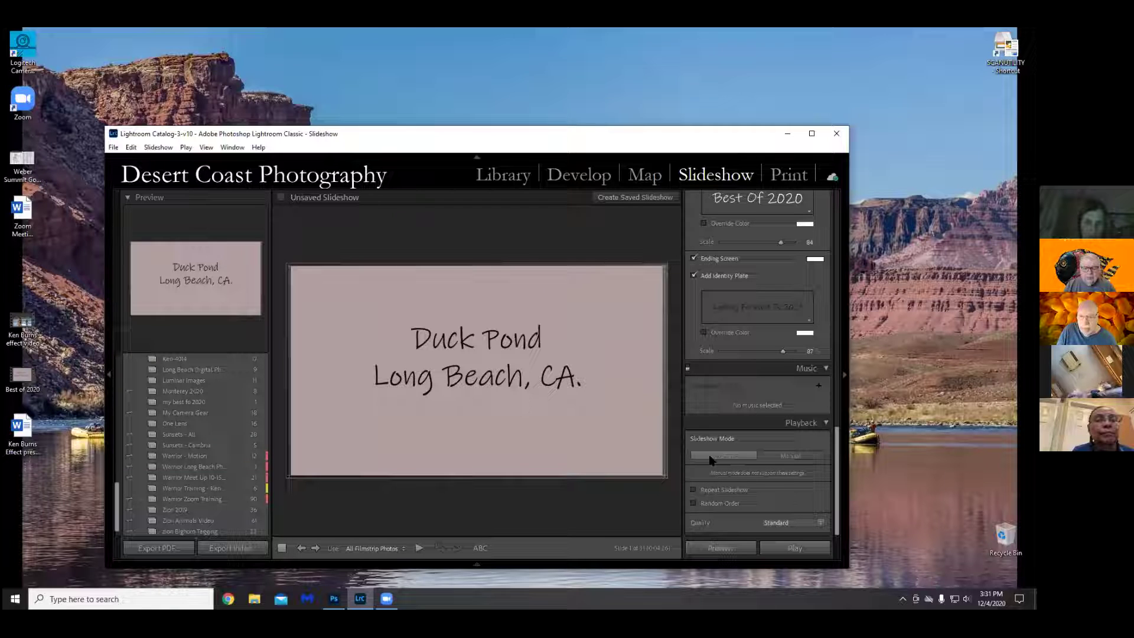
pyautogui.click(711, 456)
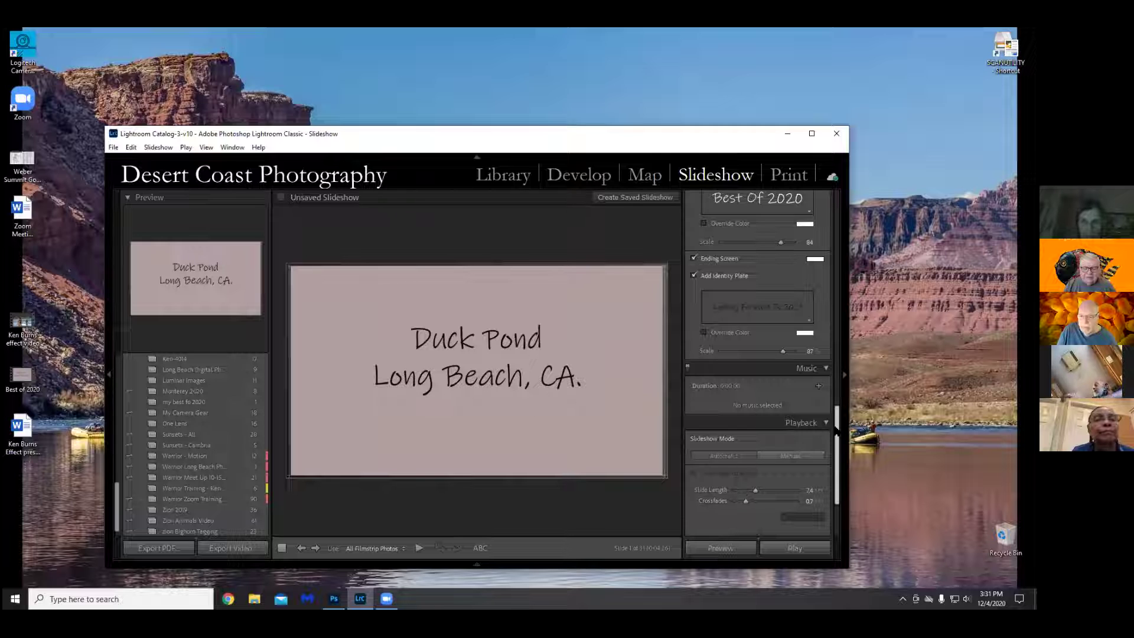
pyautogui.scroll(-3, 759, 425)
pyautogui.moveTo(756, 384)
pyautogui.mouseDown()
pyautogui.moveTo(779, 388)
pyautogui.moveTo(756, 388)
pyautogui.mouseUp()
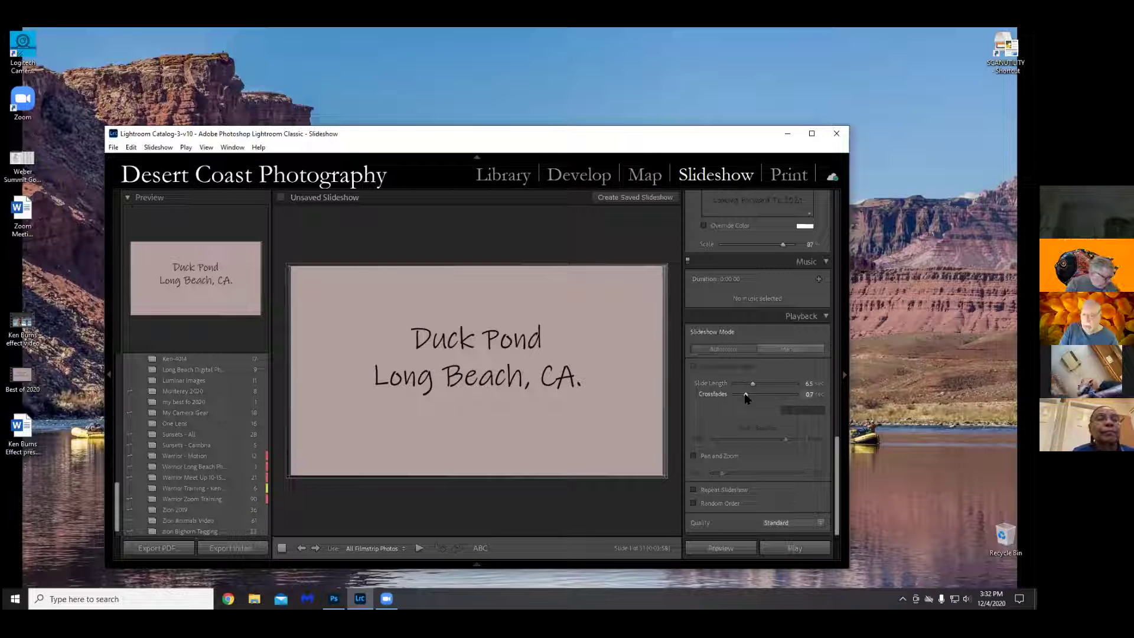
pyautogui.moveTo(752, 384); pyautogui.dragTo(754, 388)
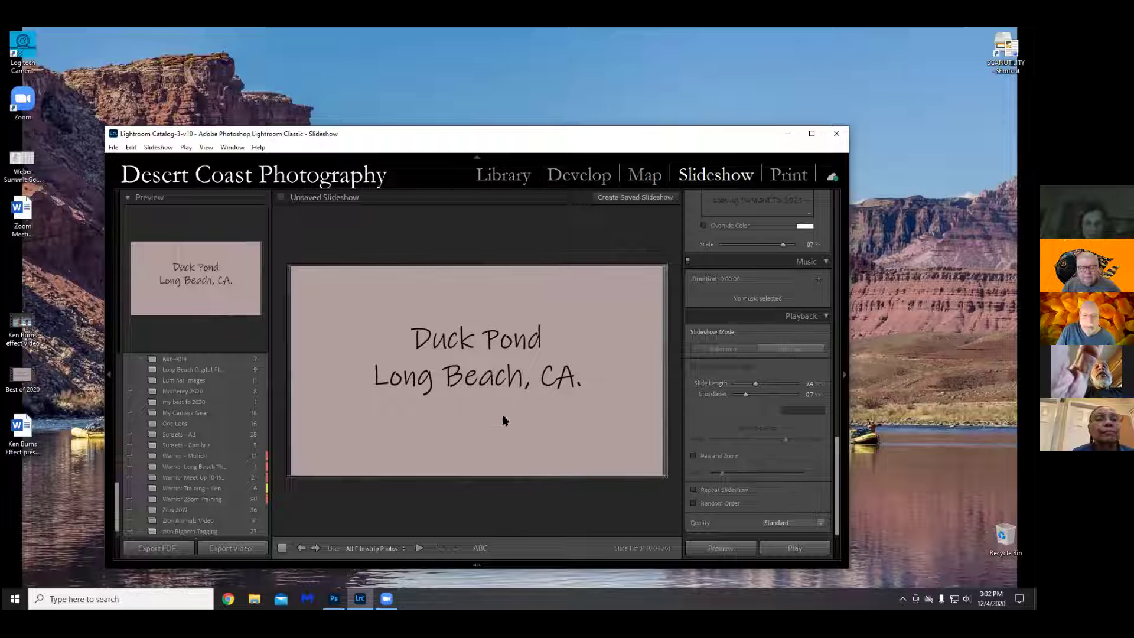
# Enable Pan and Zoom and raise its strength to about two thirds toward High, playing the slides before and after to compare the motion
pyautogui.click(418, 549)
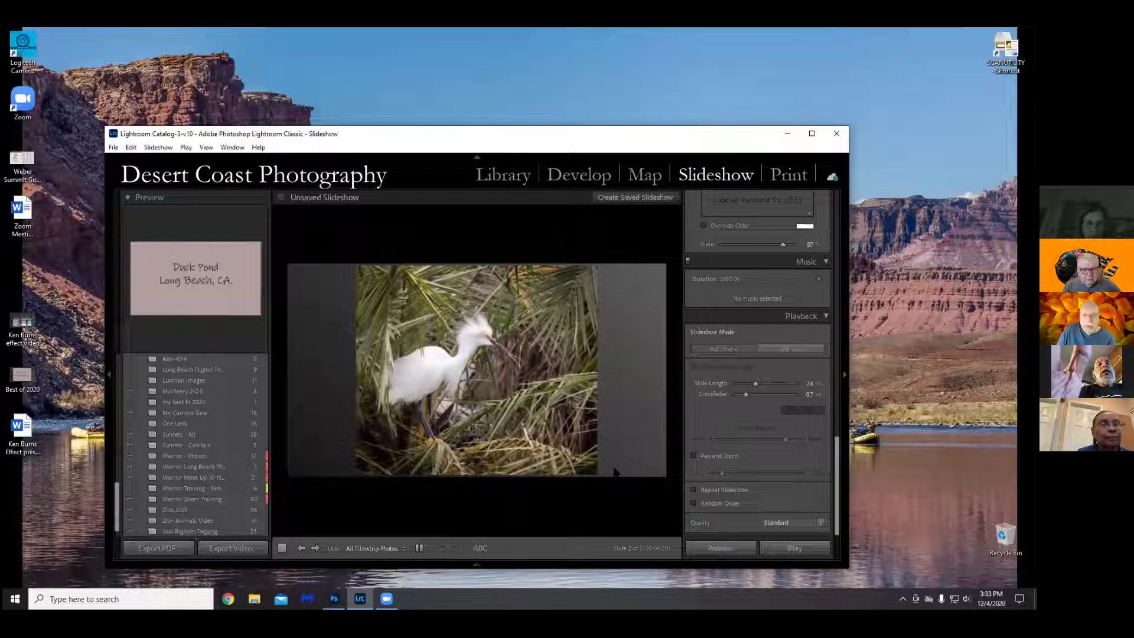
pyautogui.click(419, 549)
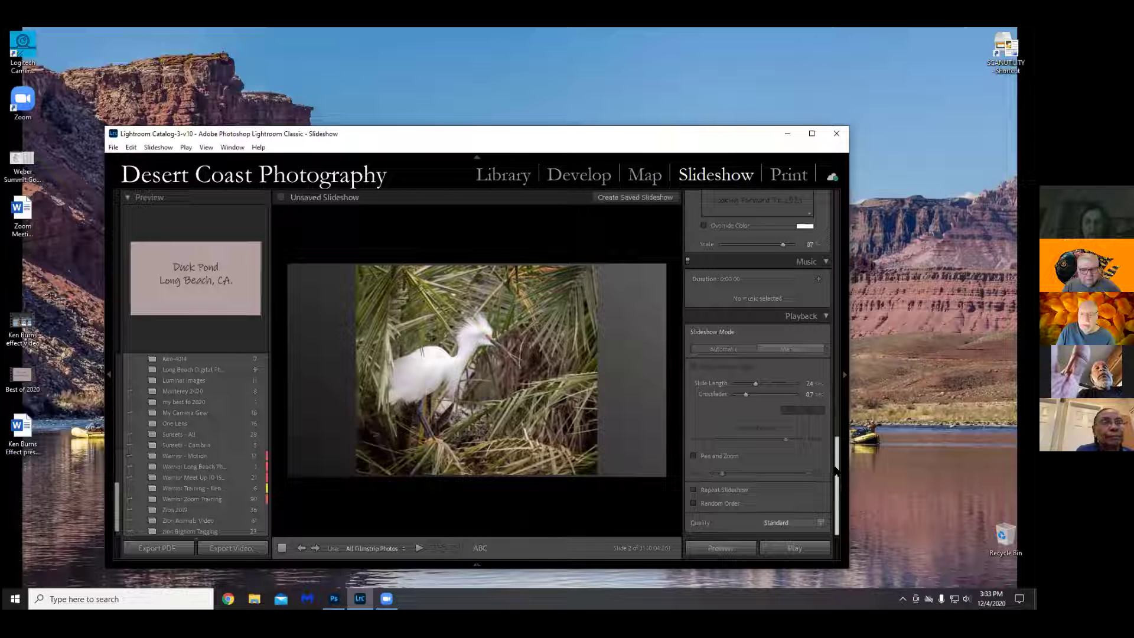
pyautogui.click(694, 456)
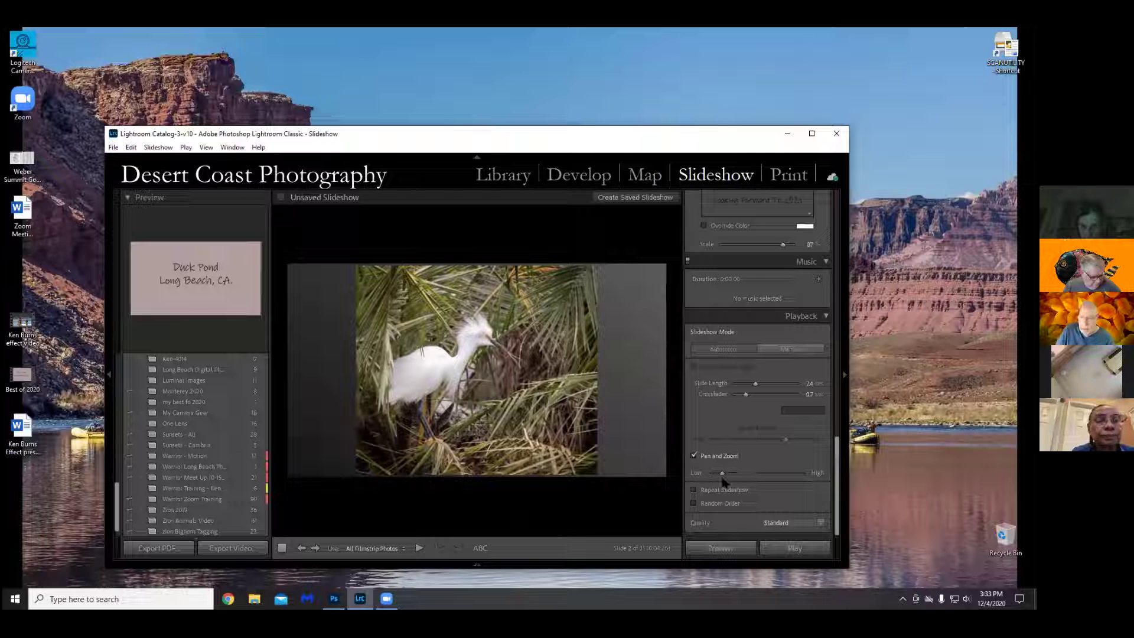
pyautogui.moveTo(720, 476); pyautogui.dragTo(777, 479)
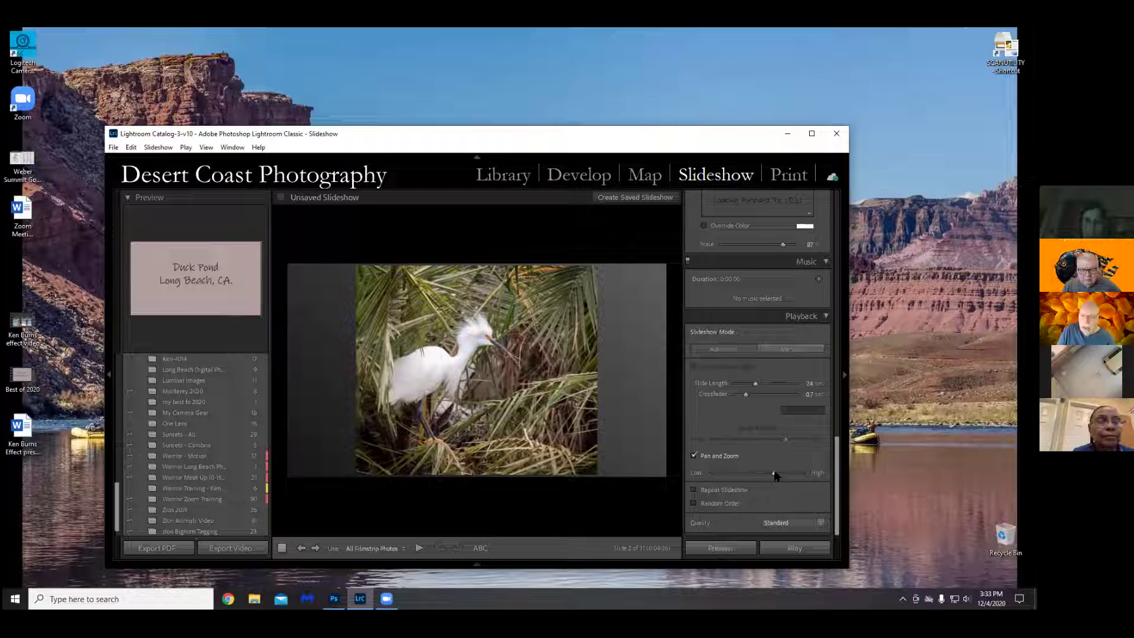
pyautogui.click(419, 548)
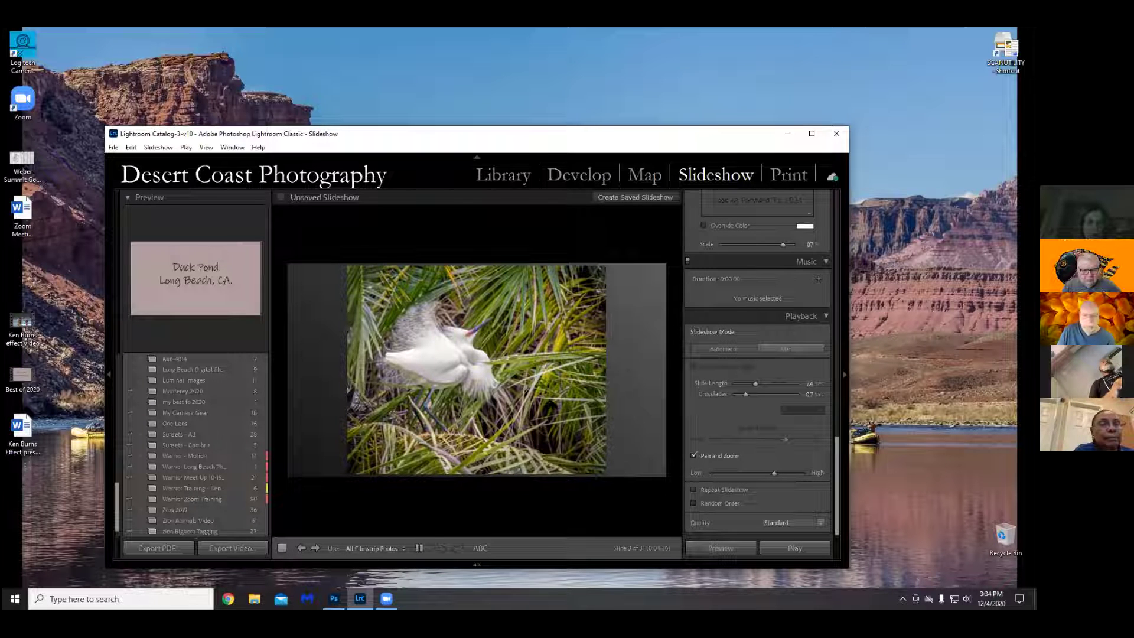
pyautogui.click(419, 549)
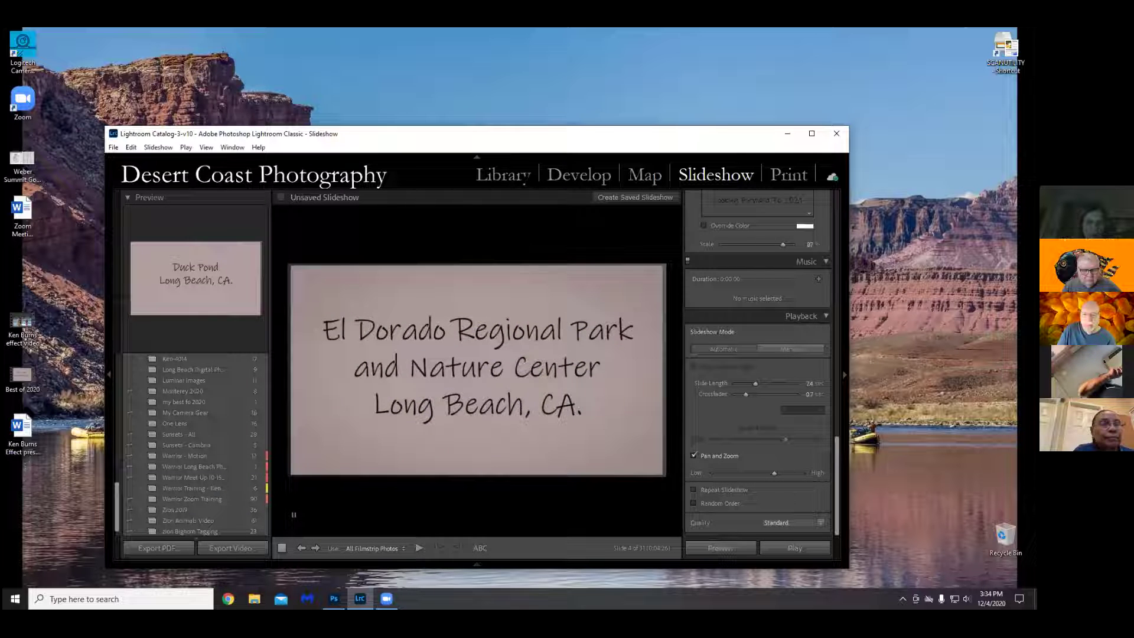
# Reselect the Duck Pond title in the Library as the starting slide, and play the slideshow full screen before ending playback
pyautogui.click(503, 175)
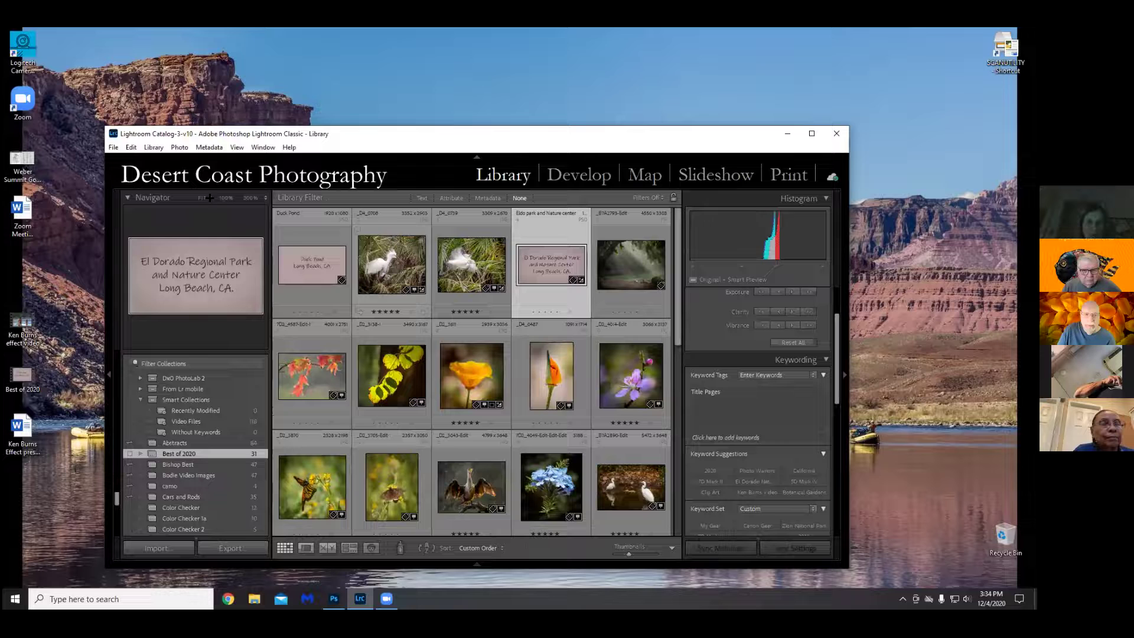
pyautogui.click(284, 264)
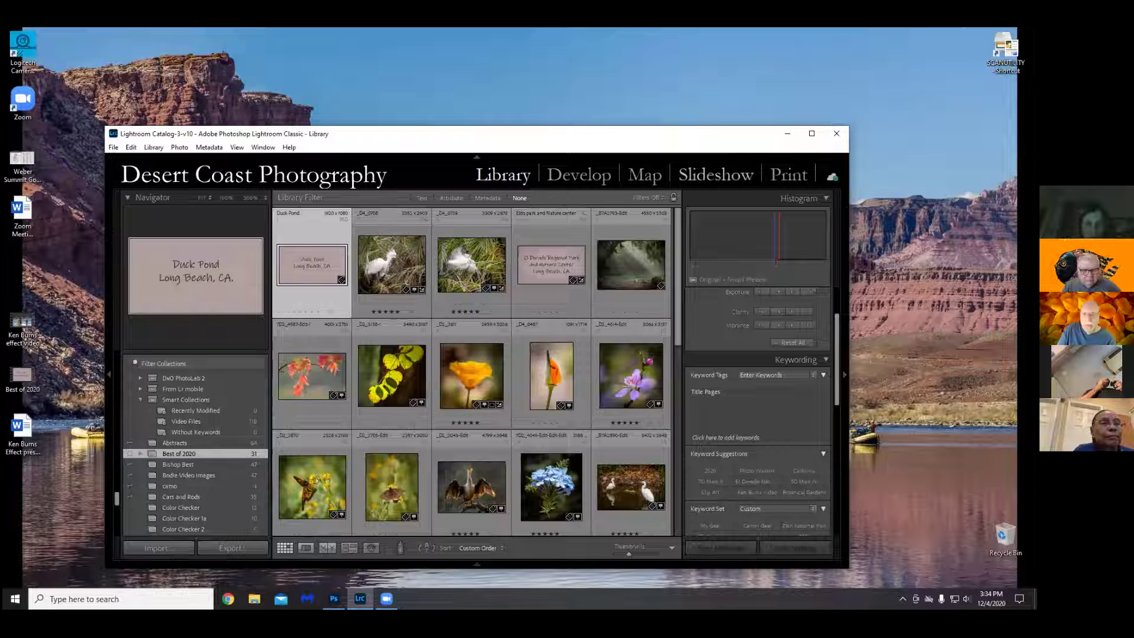
pyautogui.click(685, 175)
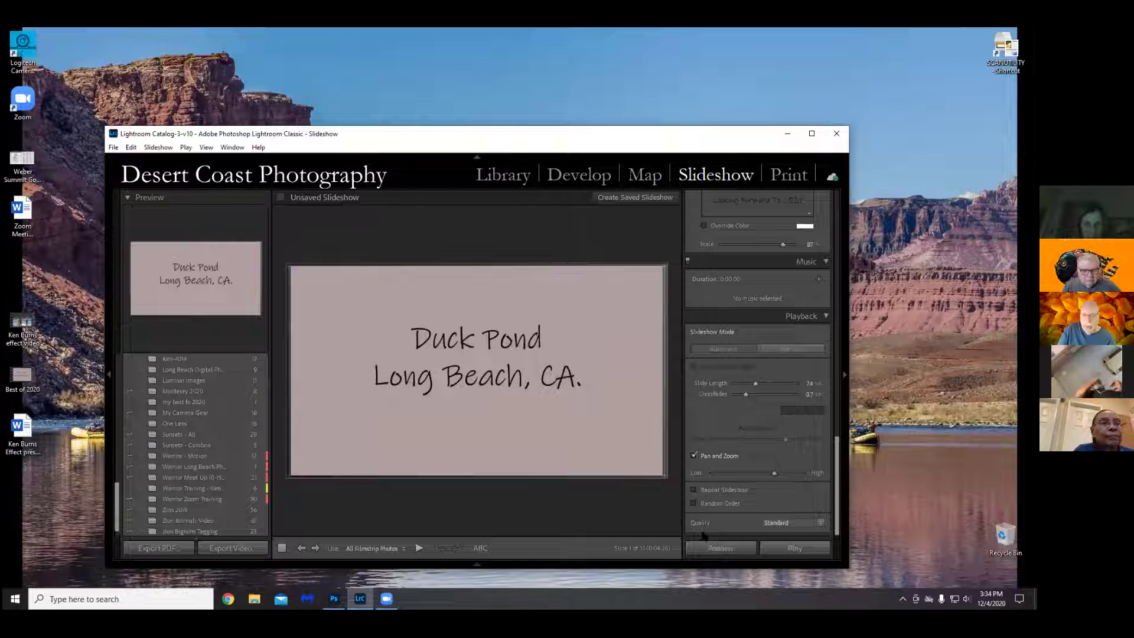
pyautogui.click(719, 549)
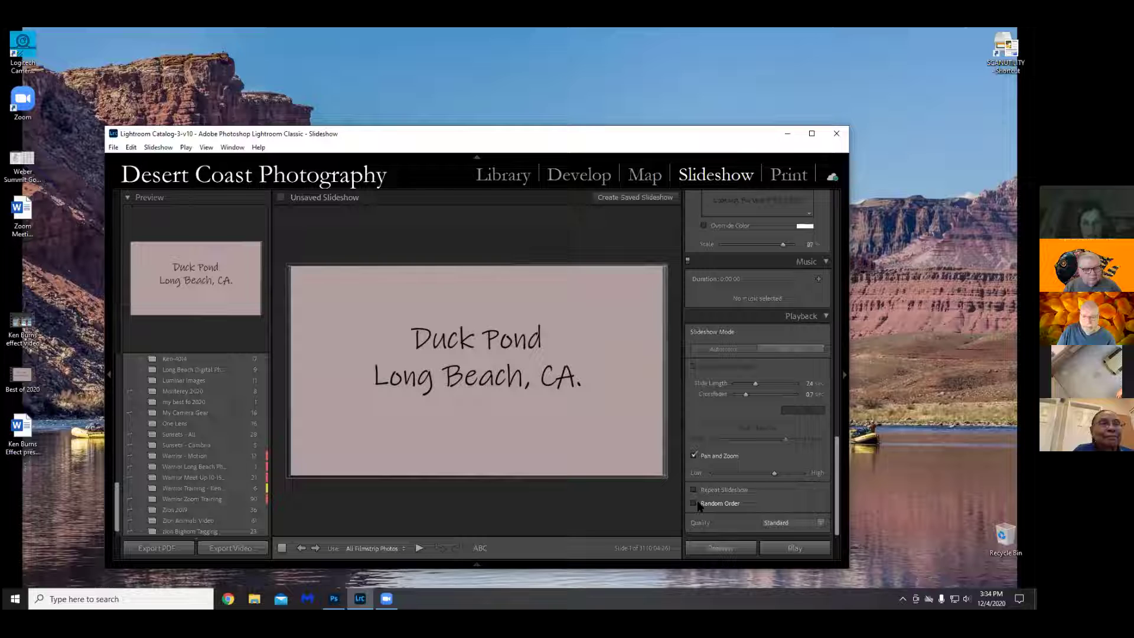
pyautogui.click(776, 550)
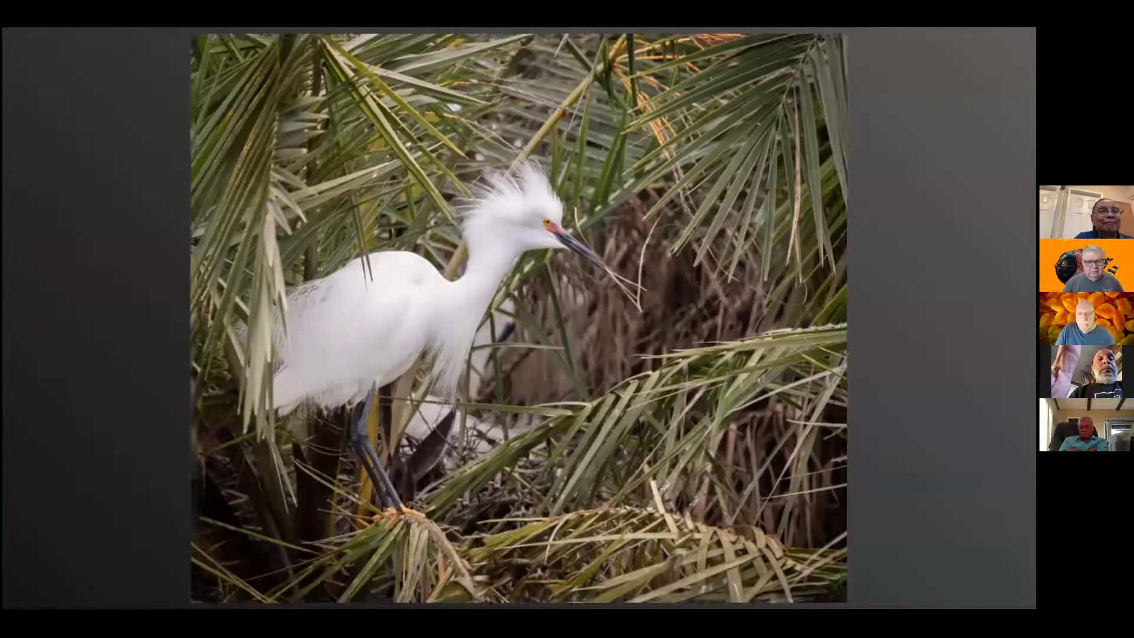
pyautogui.press('Escape')
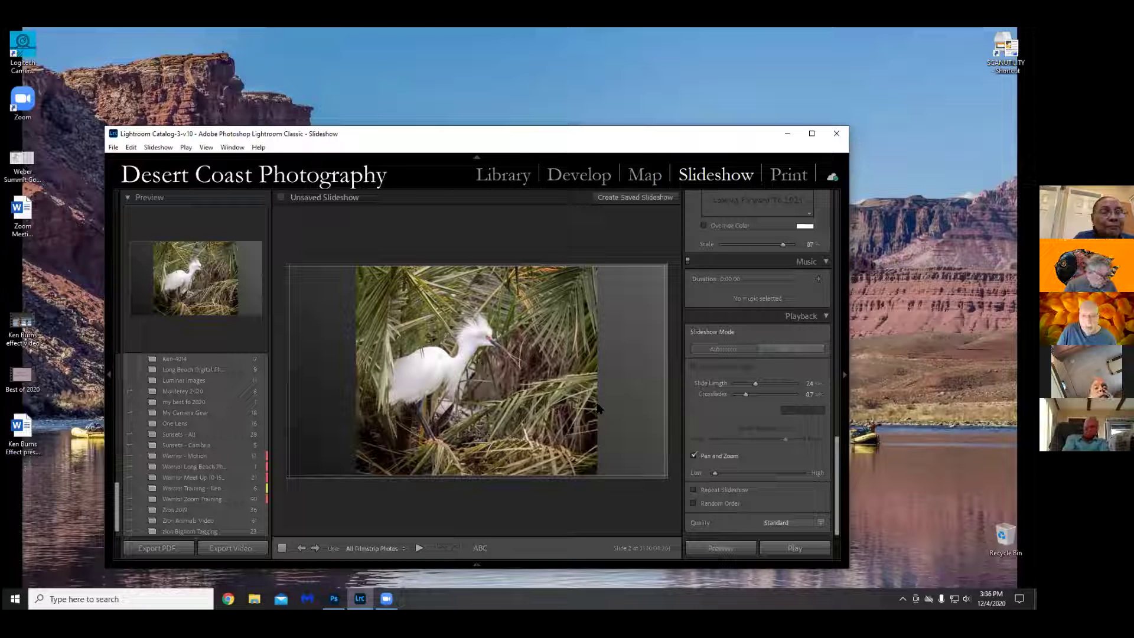
# Open and cancel the slideshow's music file selection, and browse in File Explorer to the moody folder under Music, Music stuff, Sound Loops
pyautogui.click(819, 282)
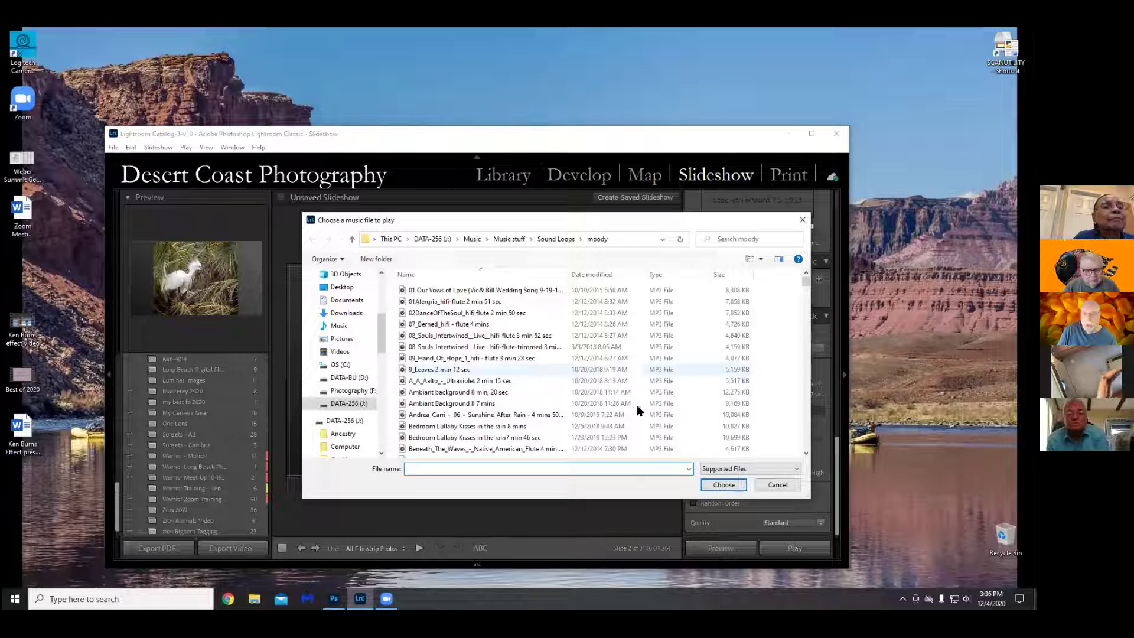
pyautogui.click(773, 485)
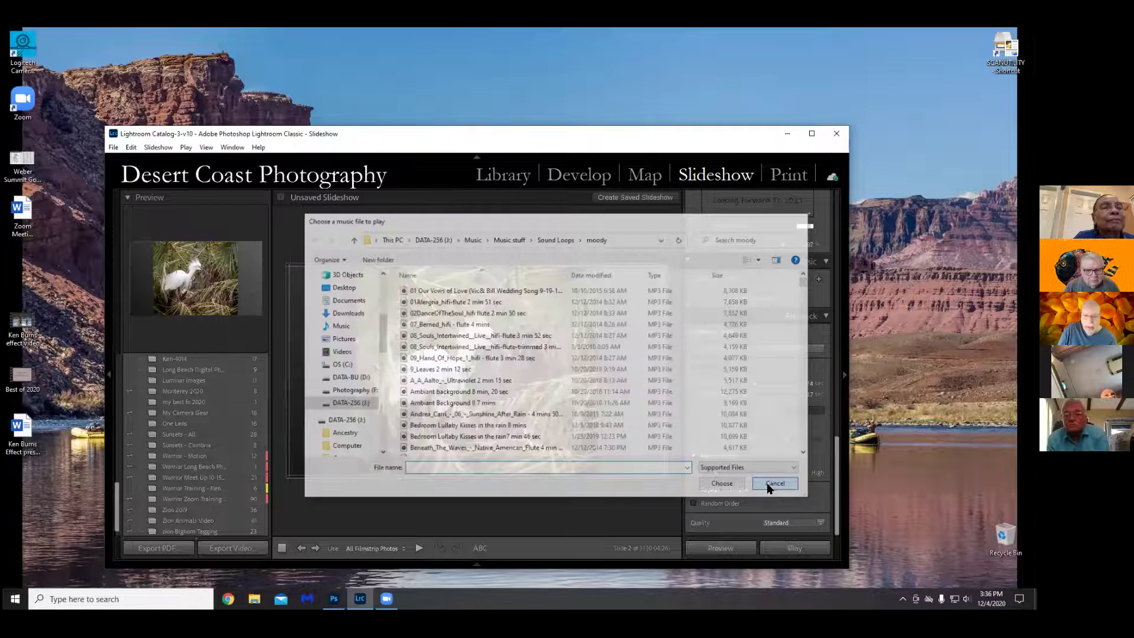
pyautogui.click(254, 599)
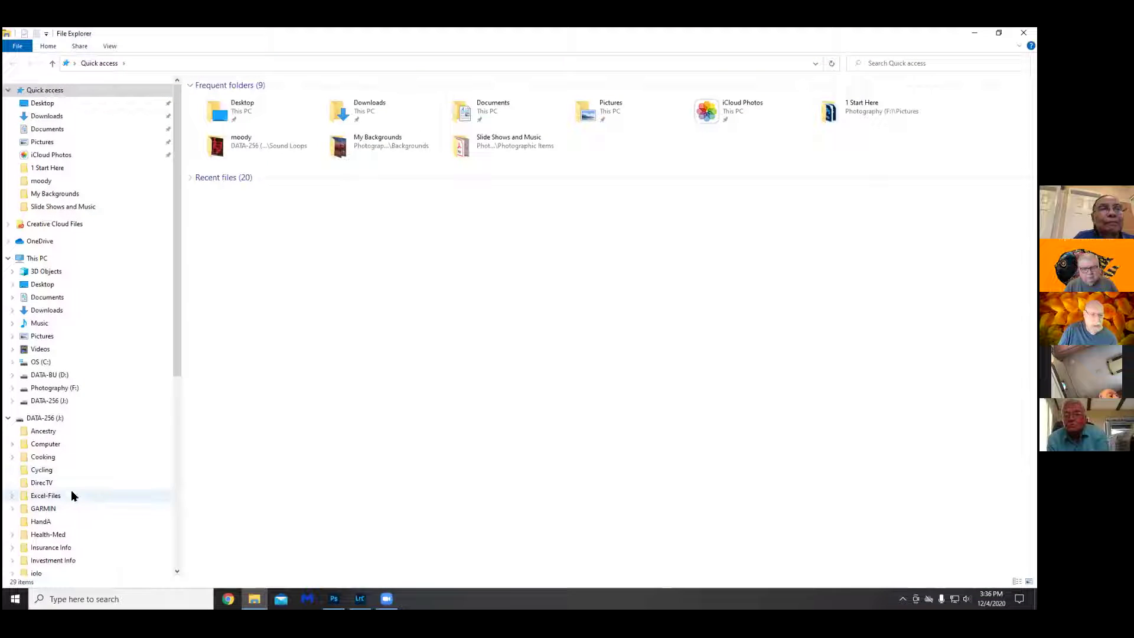
pyautogui.moveTo(172, 325); pyautogui.dragTo(166, 384)
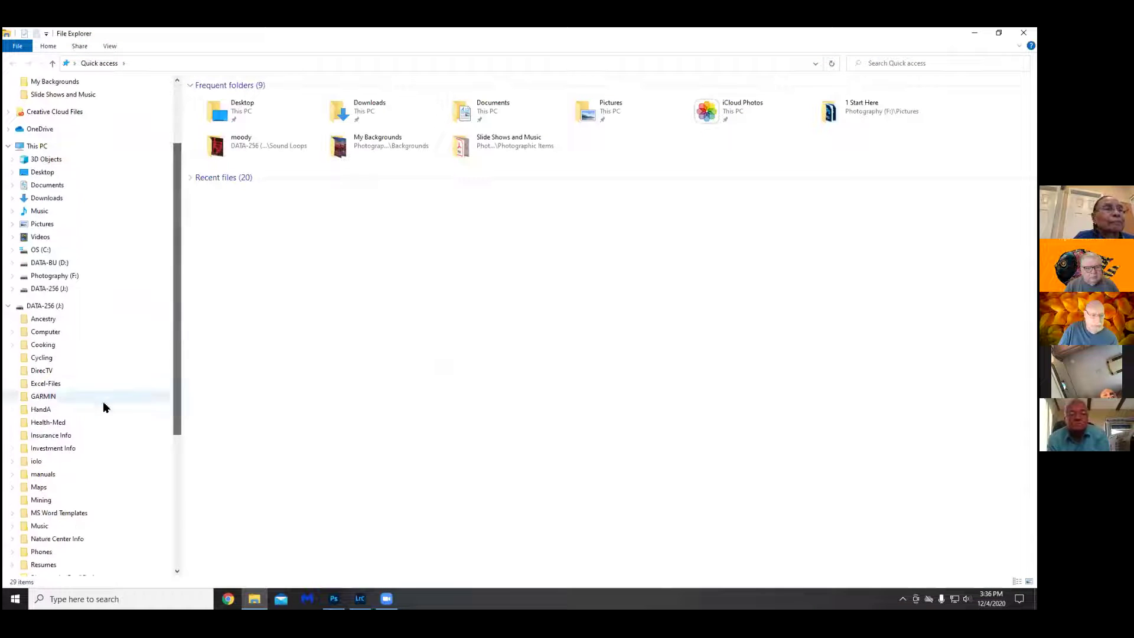
pyautogui.click(42, 526)
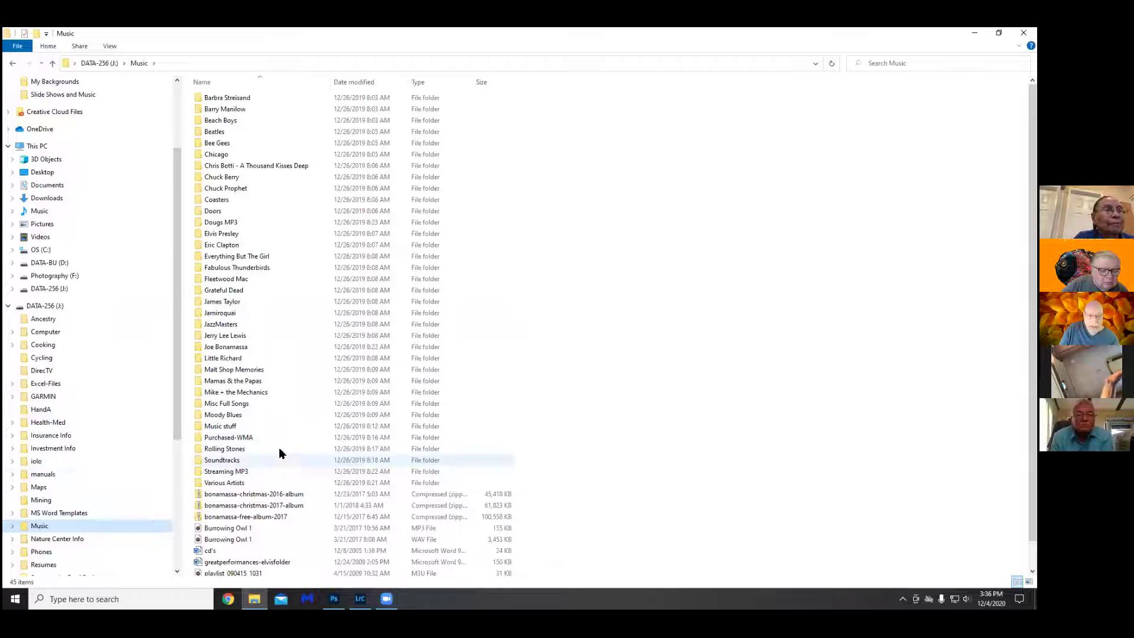
pyautogui.doubleClick(222, 426)
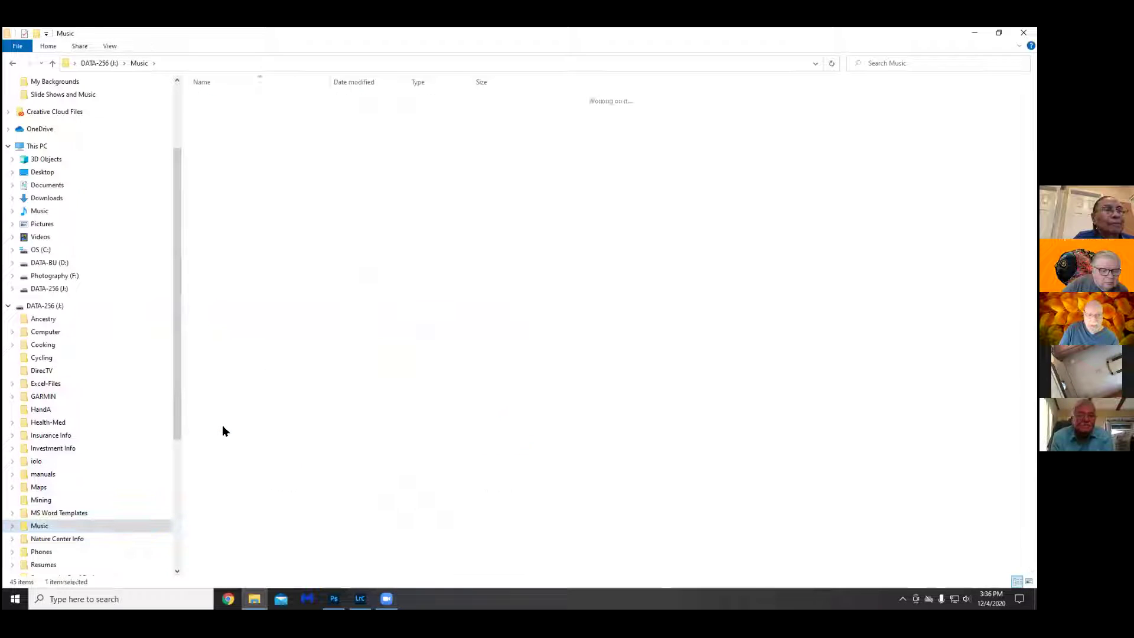
pyautogui.click(234, 131)
pyautogui.doubleClick(232, 131)
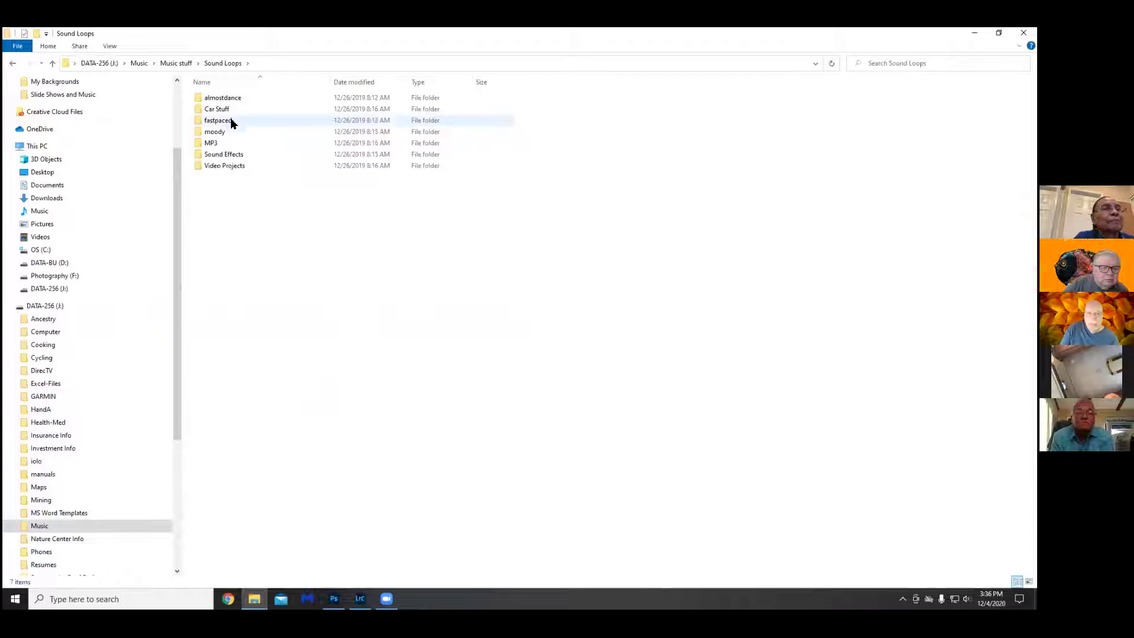
pyautogui.doubleClick(214, 132)
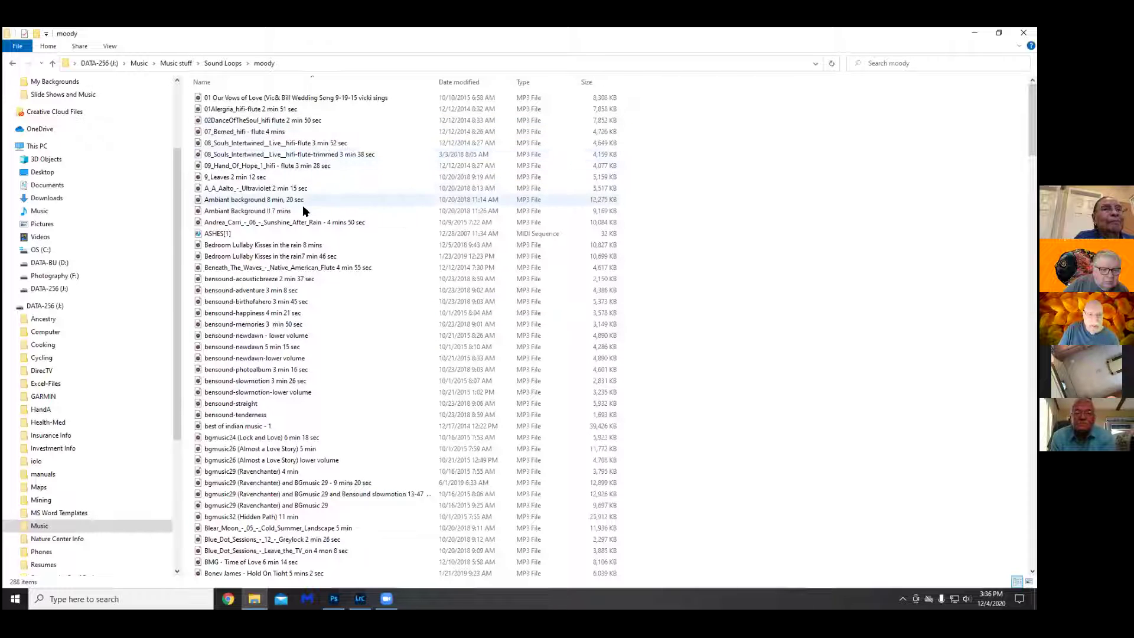
# Play 08_Souls_Intertwined_(Live) hifi-flute 3 min 52 sec, skip ahead about two thirds, and close the music player
pyautogui.doubleClick(332, 144)
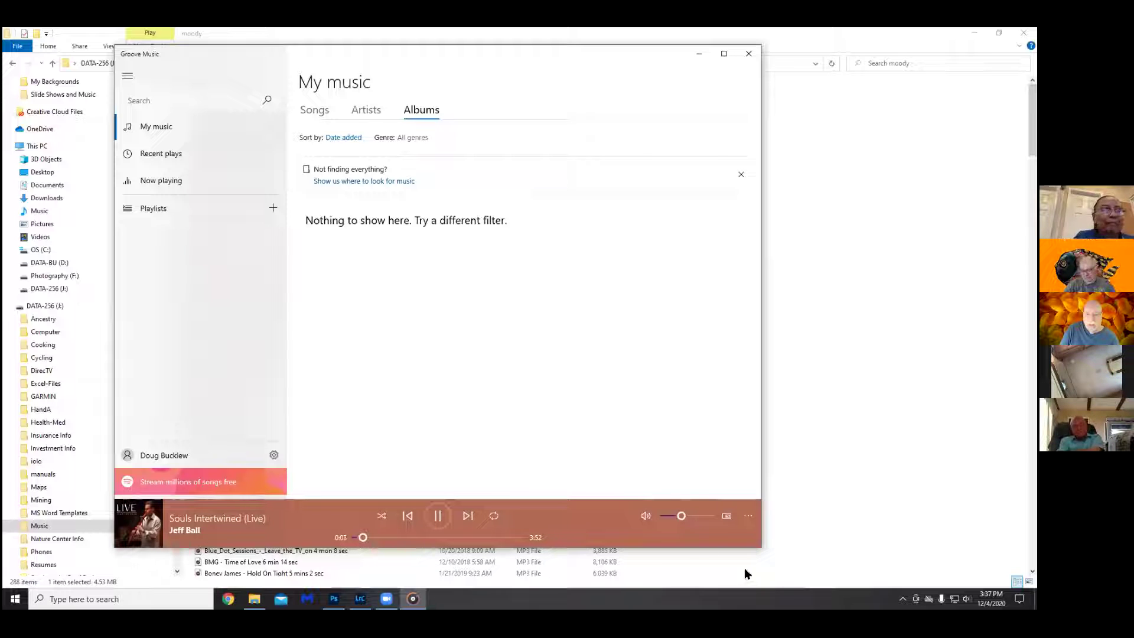
pyautogui.click(475, 537)
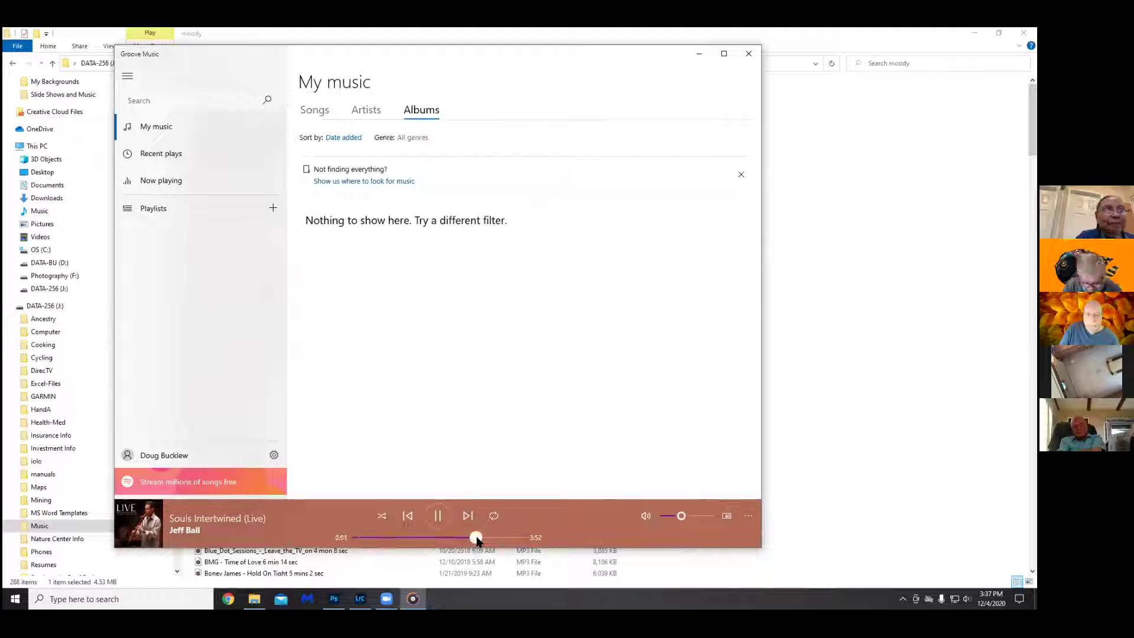
pyautogui.click(835, 342)
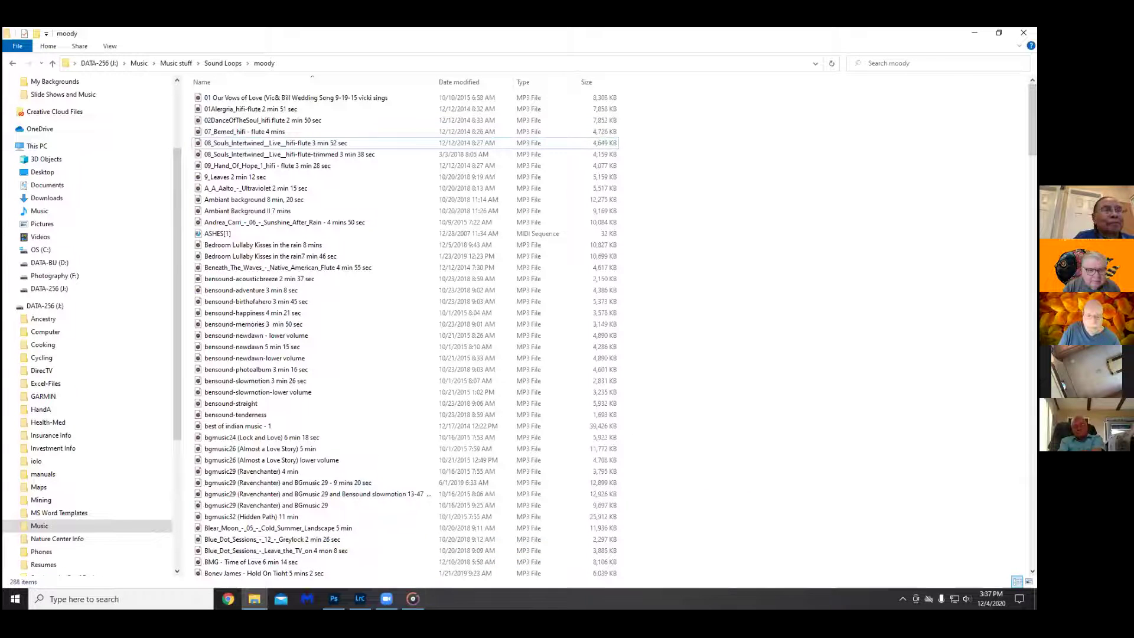
pyautogui.hotkey('alt', 'Tab')
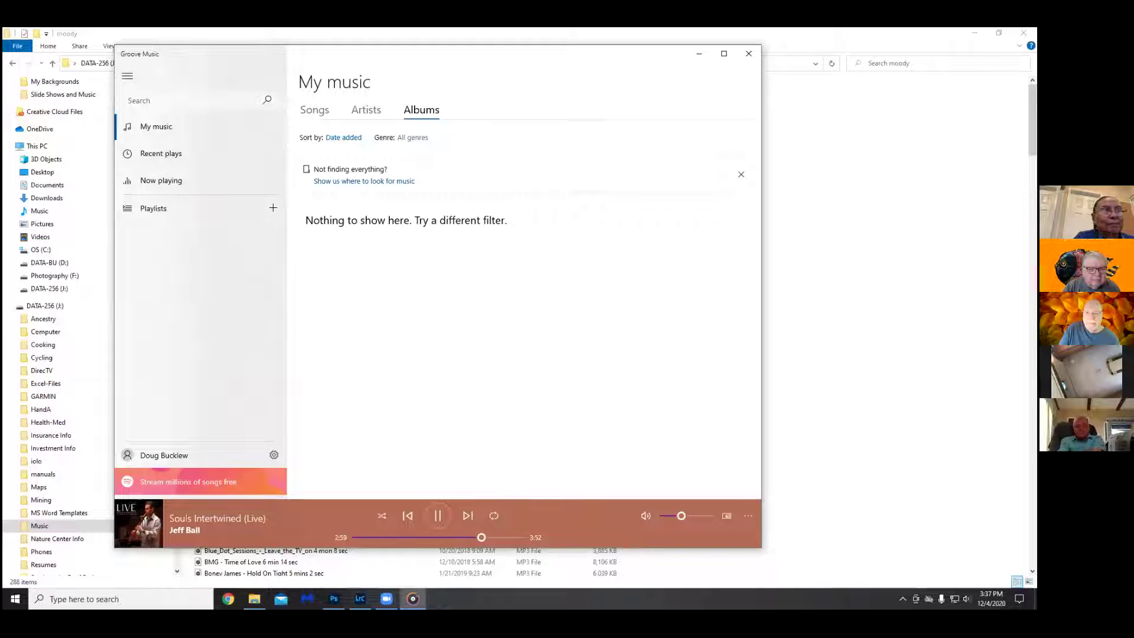
pyautogui.click(749, 53)
# Play Boney James - So Beautiful 4 min 30 sec from its midpoint, and close the music player
pyautogui.scroll(-7, 303, 394)
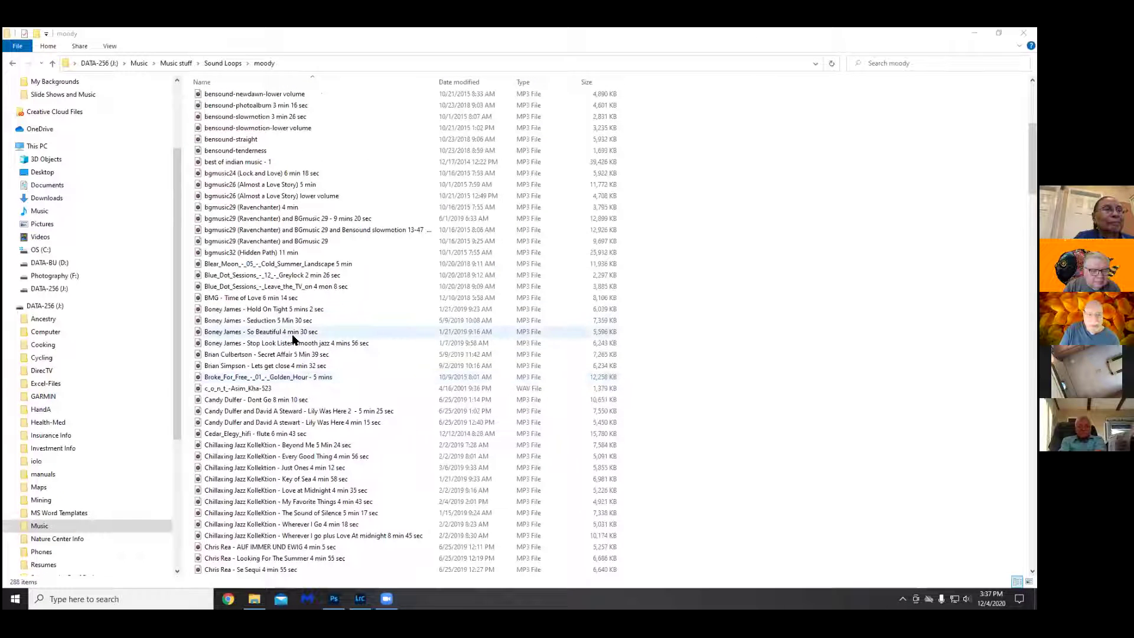
pyautogui.doubleClick(276, 333)
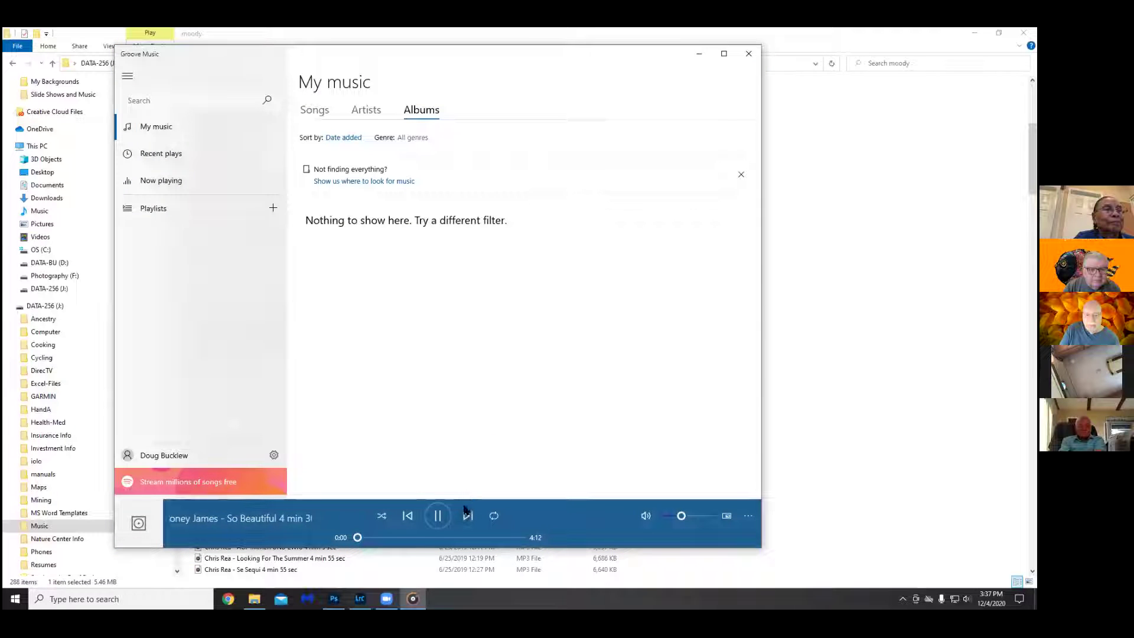
pyautogui.click(437, 538)
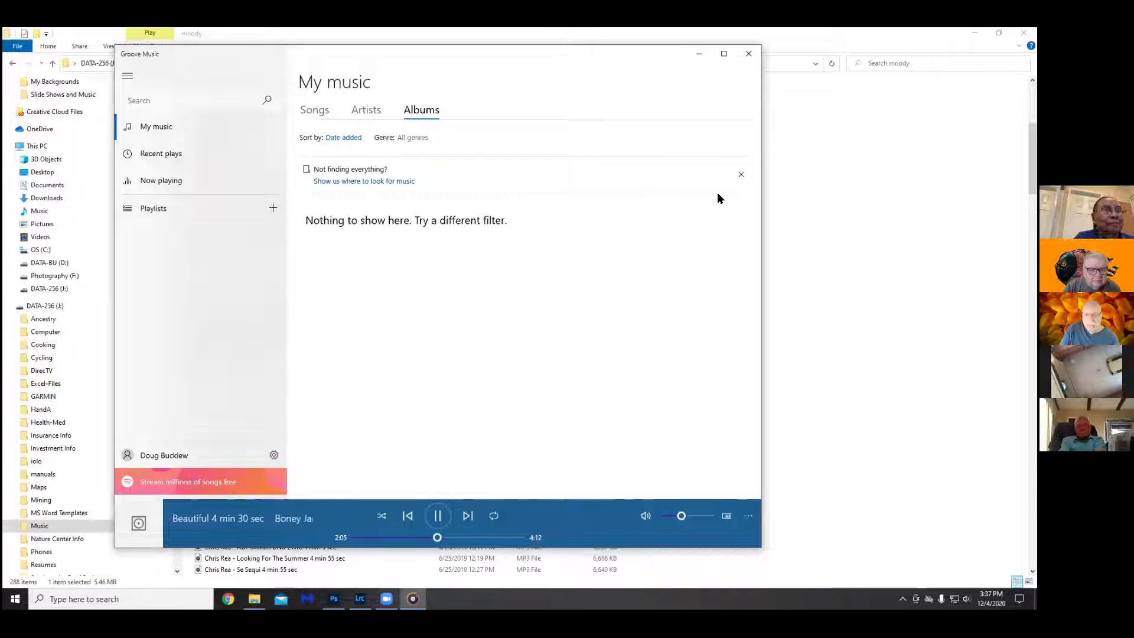
pyautogui.click(749, 54)
# Browse further through the moody folder, play Peter White - in rainbows 4 min 20 sec, and close the music player
pyautogui.scroll(-10, 411, 394)
pyautogui.scroll(-13, 407, 396)
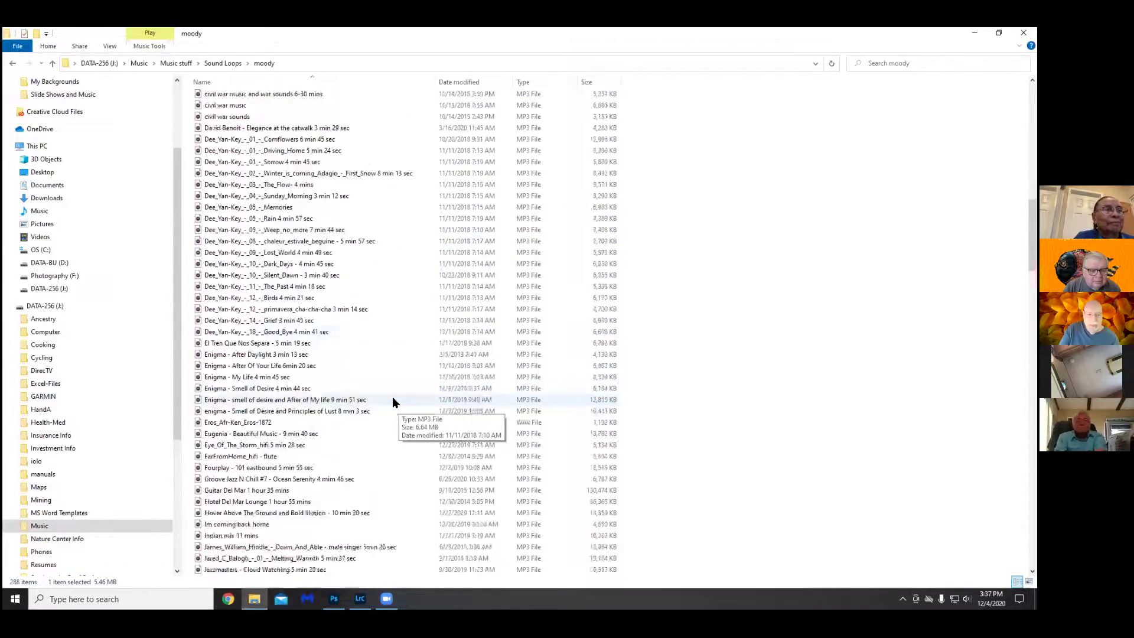
pyautogui.scroll(-18, 392, 399)
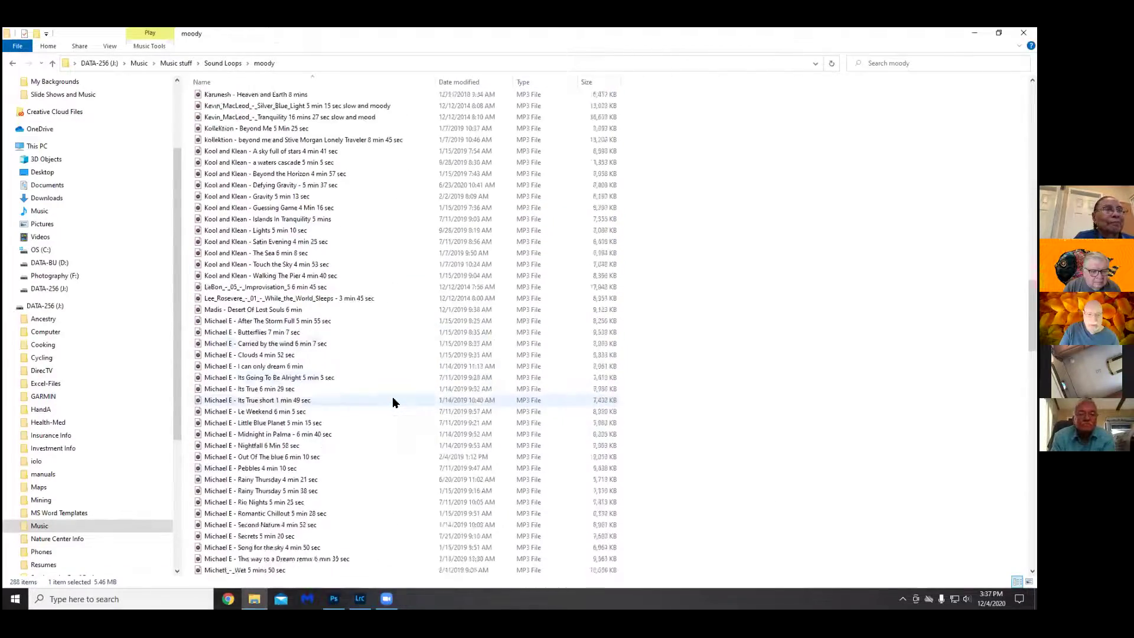
pyautogui.scroll(-8, 393, 402)
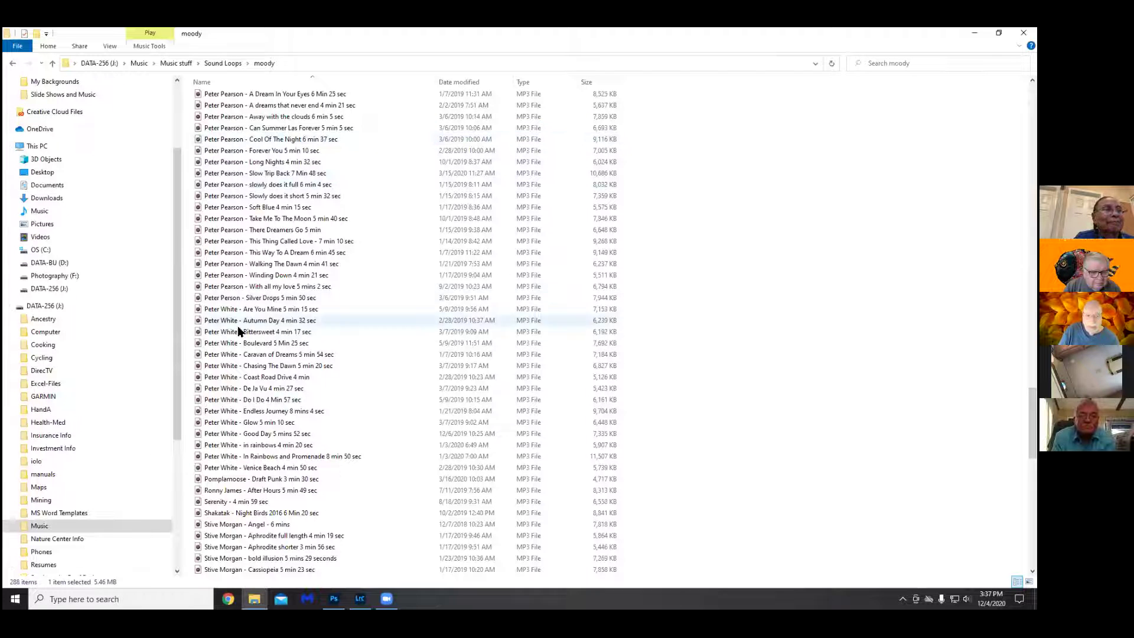
pyautogui.doubleClick(274, 446)
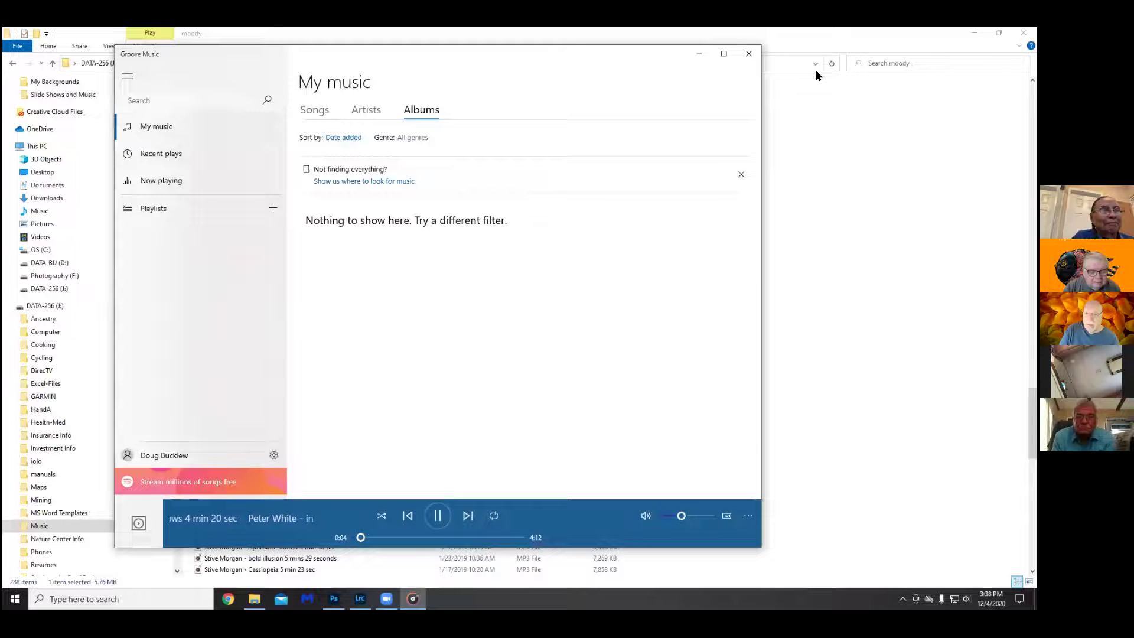
pyautogui.click(749, 53)
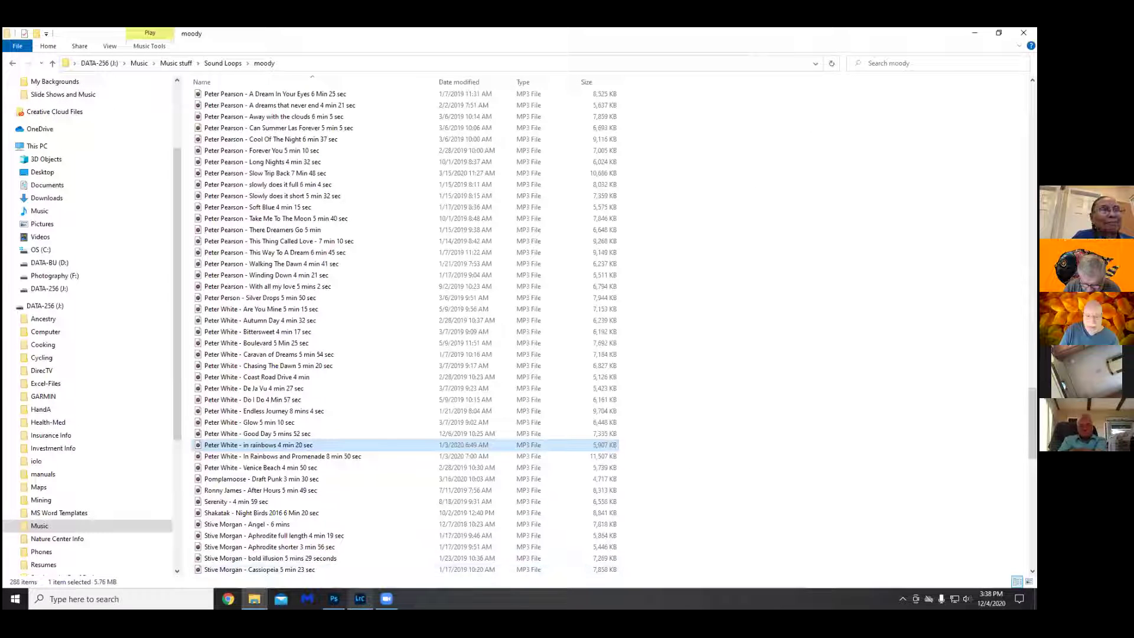
# Switch to Lightroom and add Peter White - in rainbows 4 min 20 sec from the moody folder as the slideshow's music
pyautogui.hotkey('alt', 'Tab')
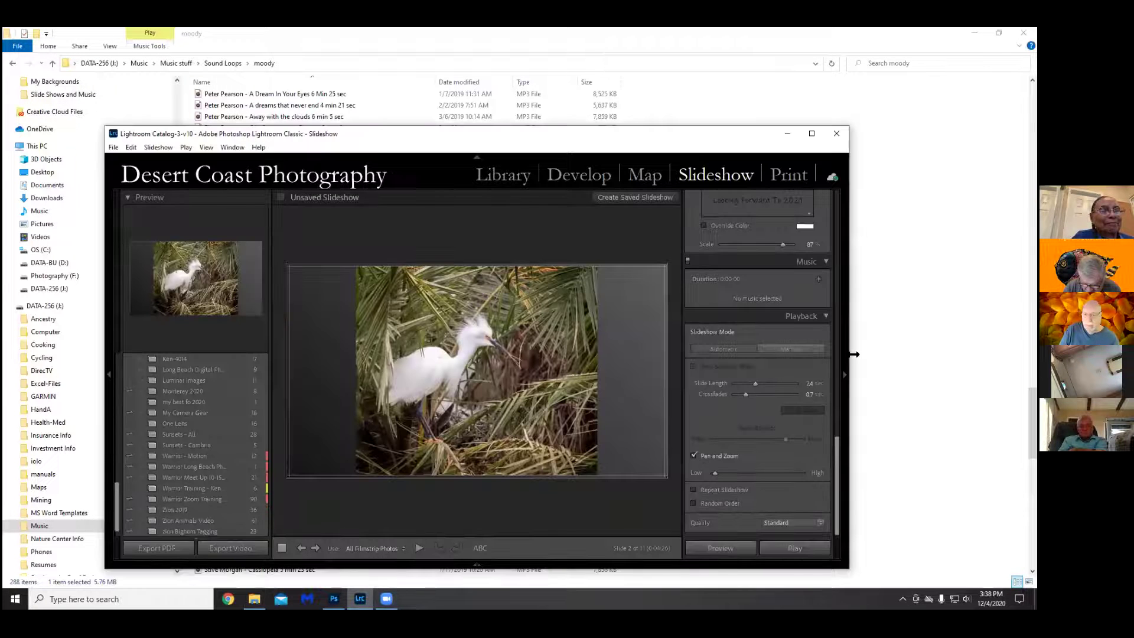
pyautogui.click(819, 279)
pyautogui.moveTo(803, 283); pyautogui.dragTo(796, 393)
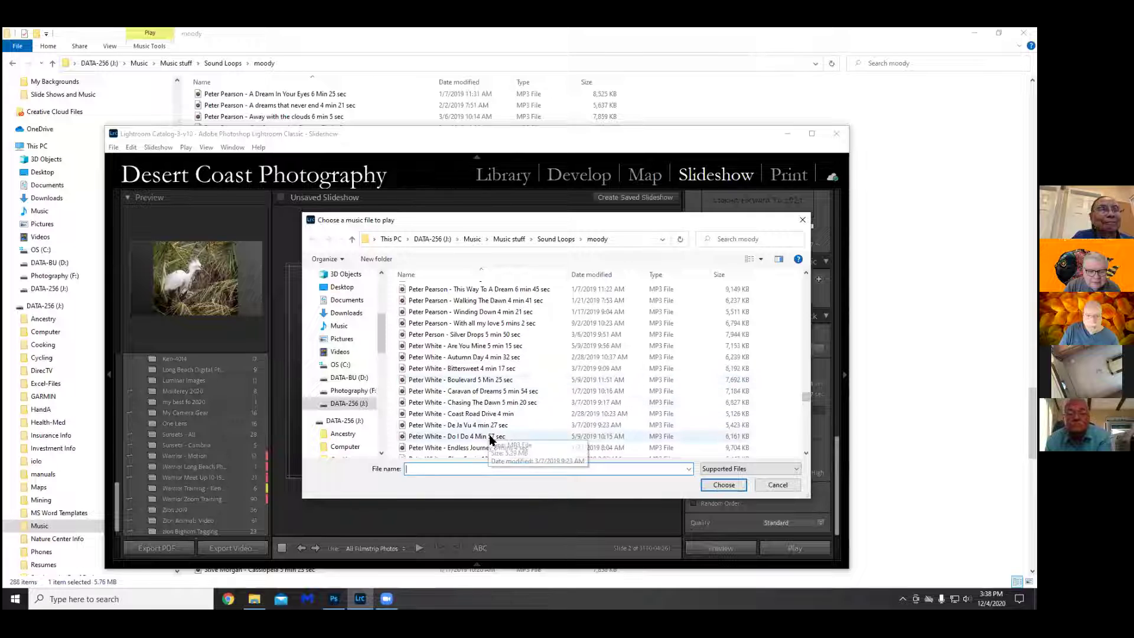
pyautogui.scroll(-2, 490, 439)
pyautogui.doubleClick(491, 418)
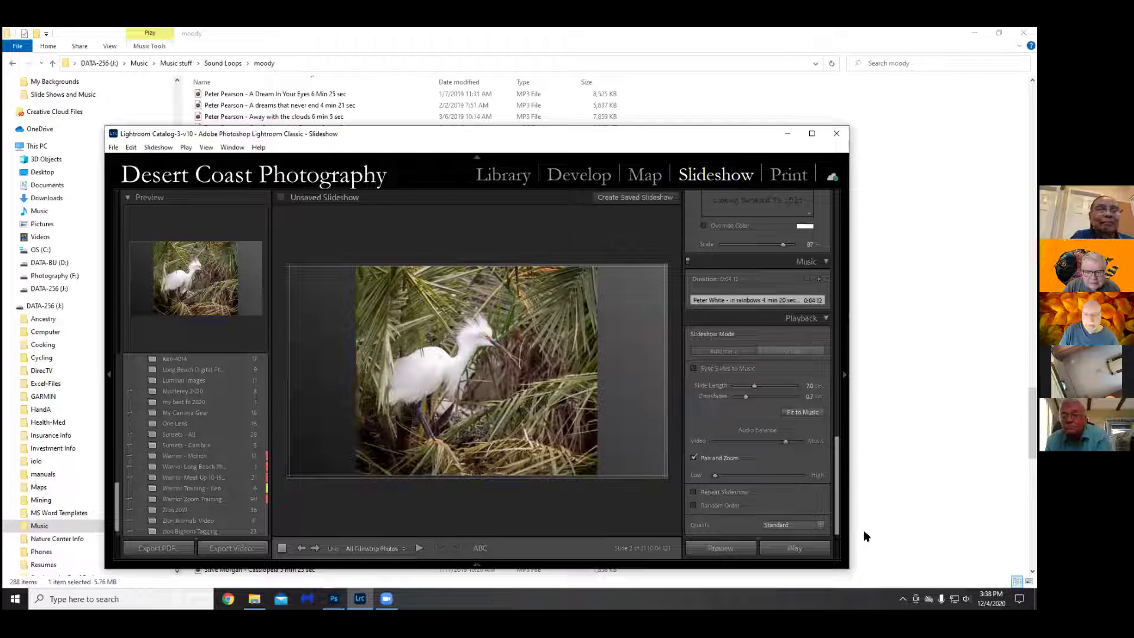
pyautogui.click(892, 529)
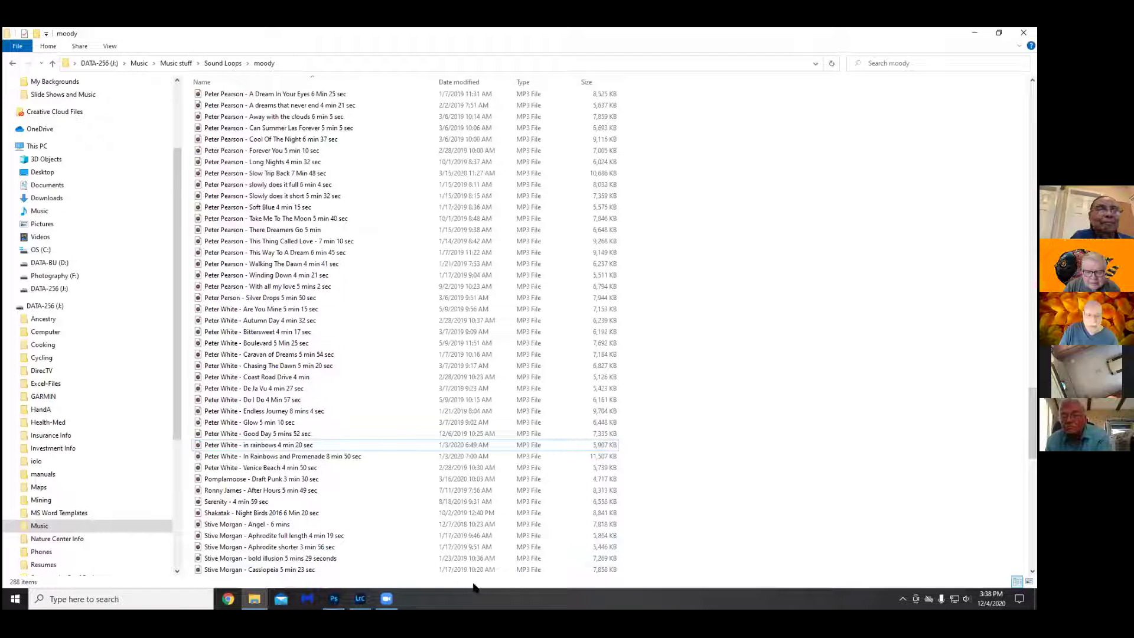
pyautogui.click(360, 599)
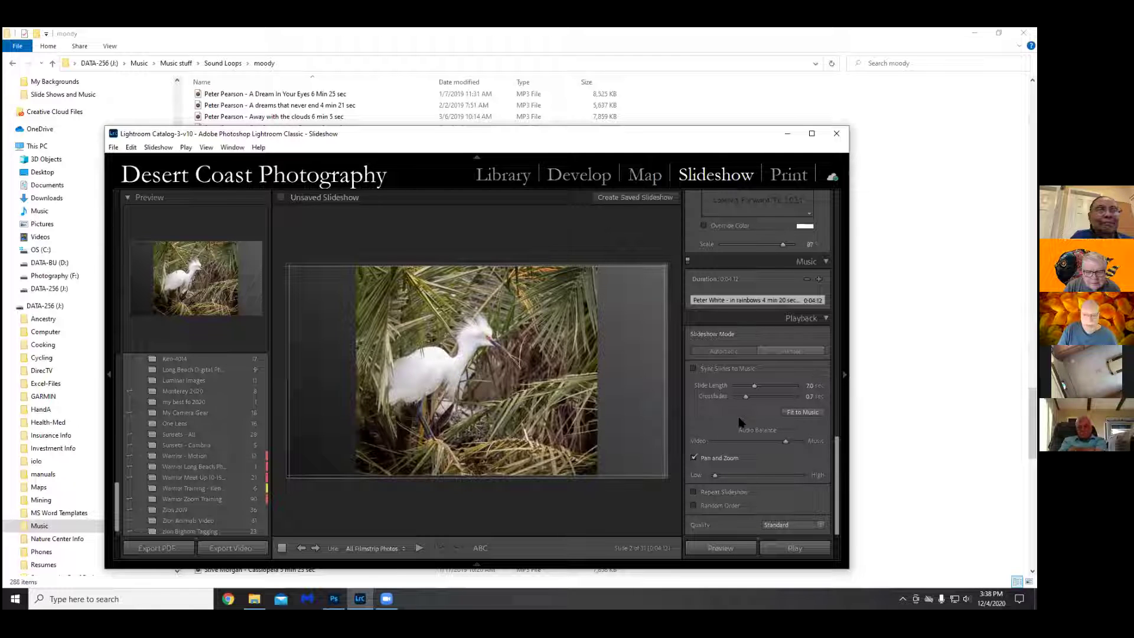
# Preview the slideshow with its music from the egret slide, lowering the system volume, and pause playback
pyautogui.click(315, 548)
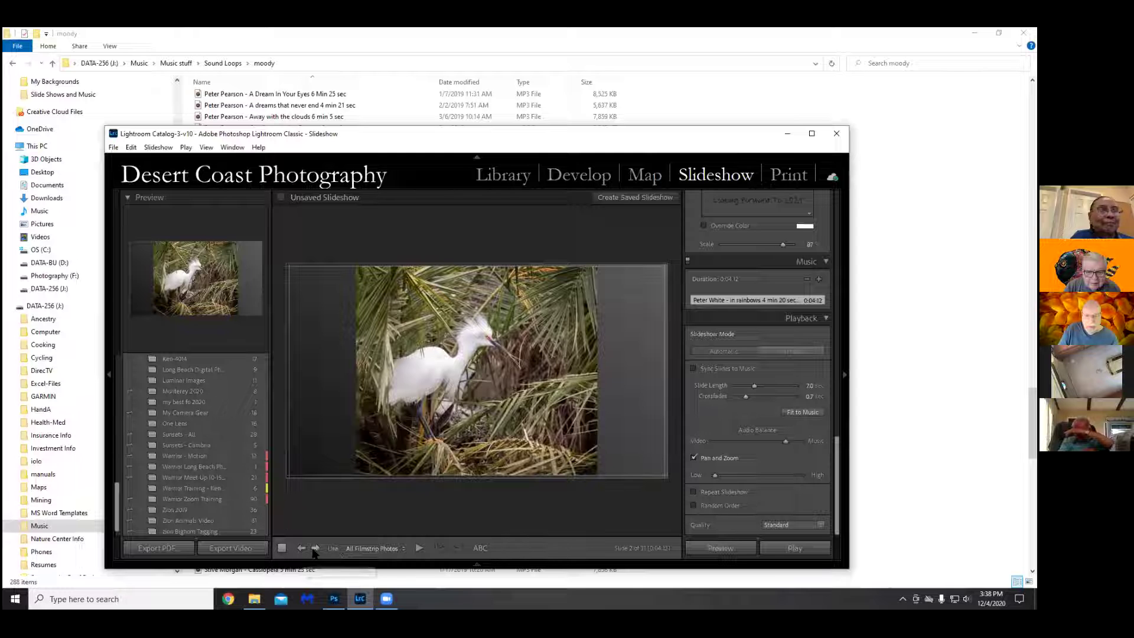
pyautogui.click(419, 548)
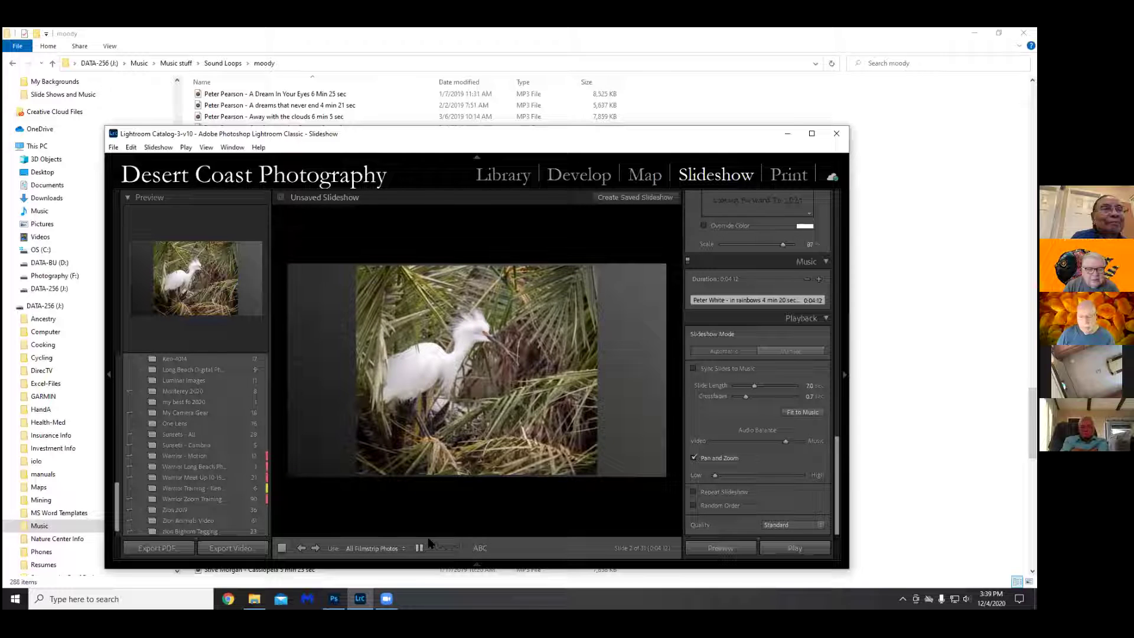
pyautogui.press('XF86AudioLowerVolume')
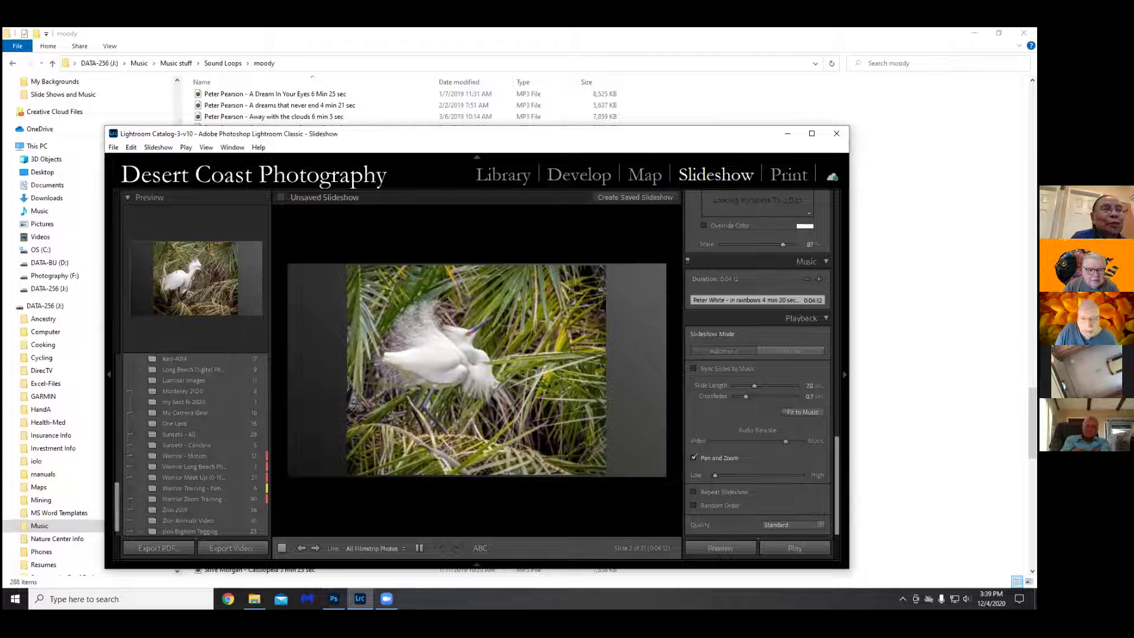
pyautogui.click(420, 546)
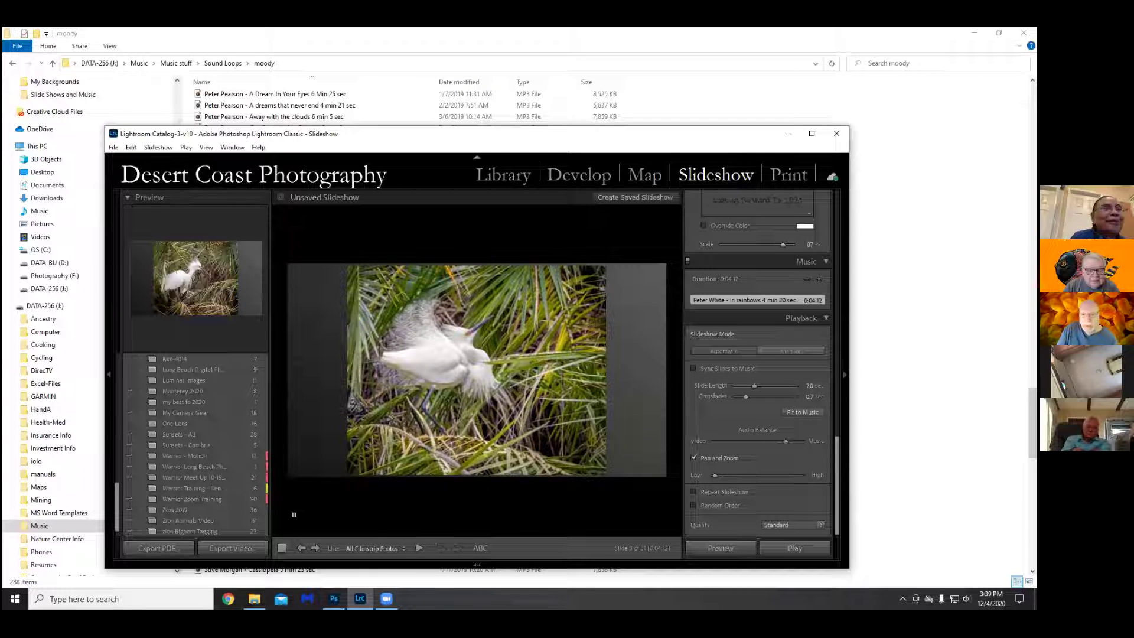
# Move the Lightroom window upward and enlarge it from its lower corner
pyautogui.moveTo(638, 135); pyautogui.dragTo(643, 99)
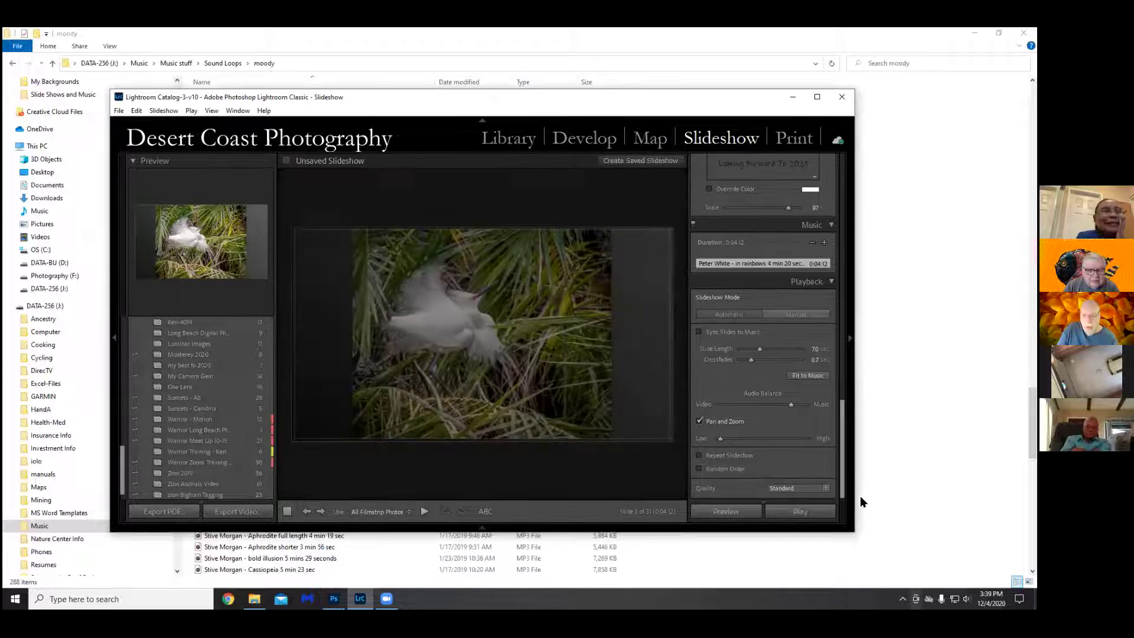
pyautogui.moveTo(855, 532)
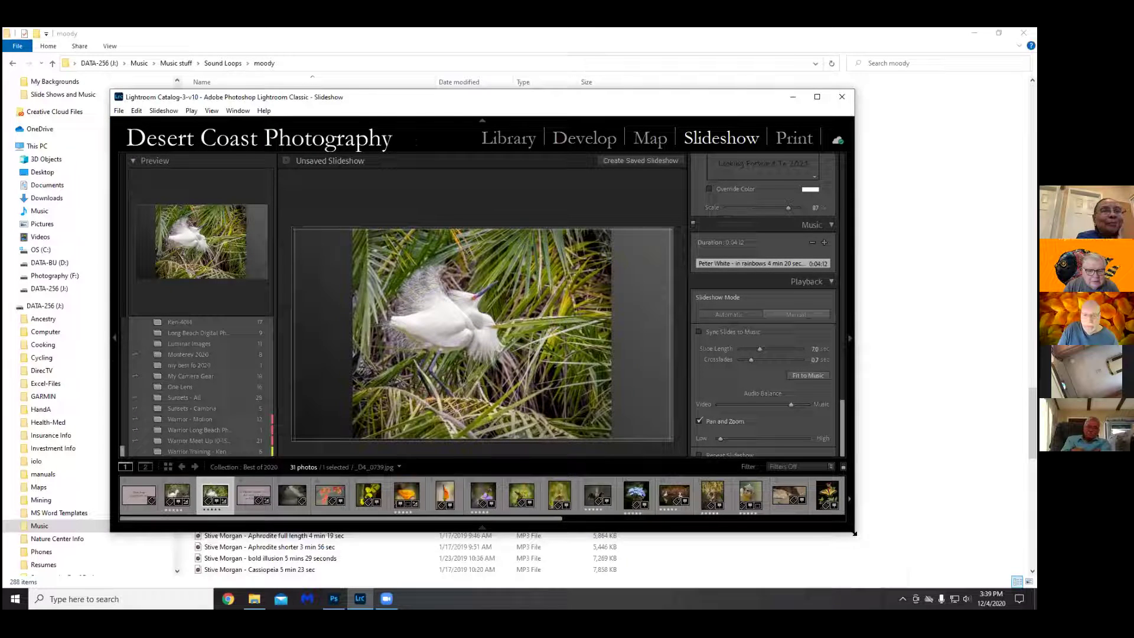
pyautogui.moveTo(854, 533); pyautogui.dragTo(902, 578)
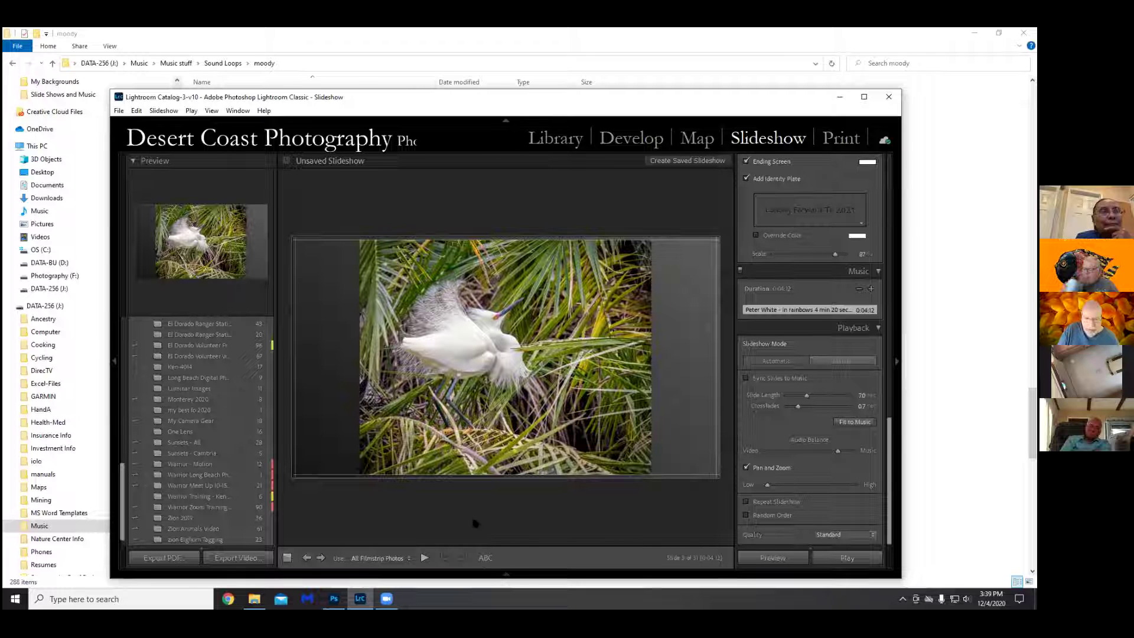
# Try the custom text overlay "my photo" on the egret slide, shifting it slightly inward from the lower corner before deleting it
pyautogui.click(485, 557)
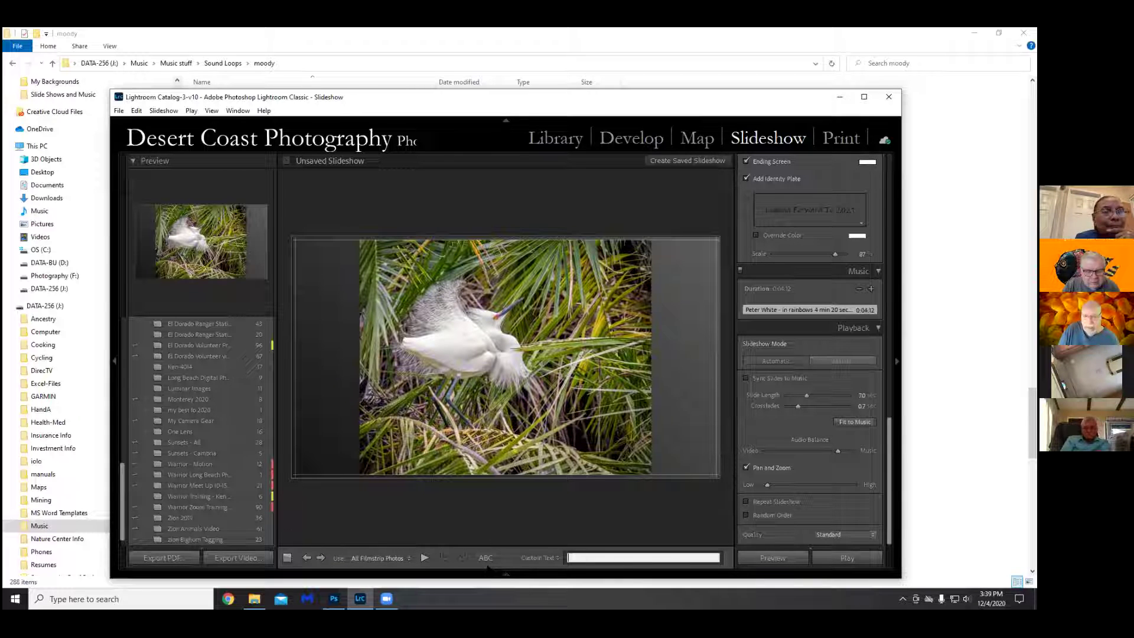
pyautogui.write('my photo')
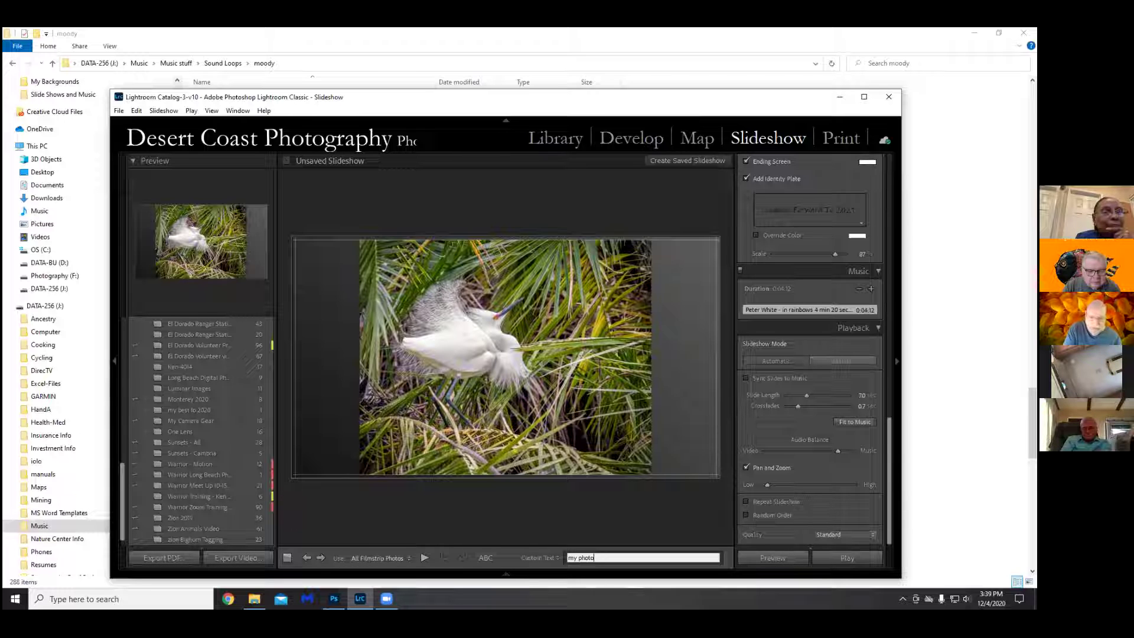
pyautogui.press('Return')
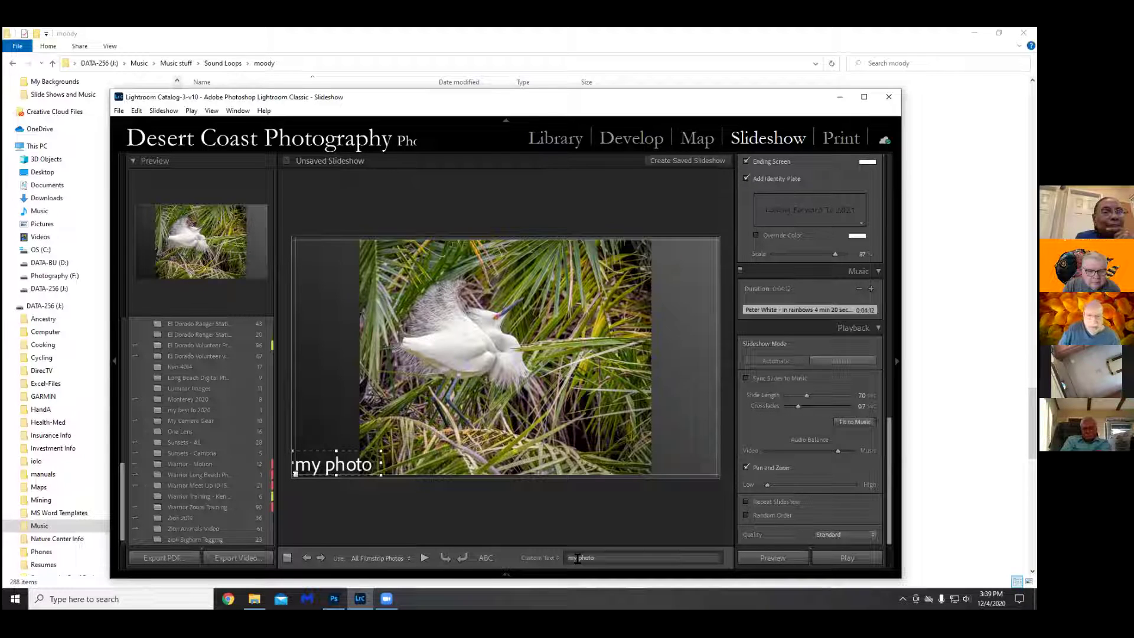
pyautogui.moveTo(327, 458)
pyautogui.mouseDown()
pyautogui.moveTo(546, 294)
pyautogui.moveTo(540, 259)
pyautogui.moveTo(348, 461)
pyautogui.moveTo(337, 449)
pyautogui.moveTo(348, 455)
pyautogui.mouseUp()
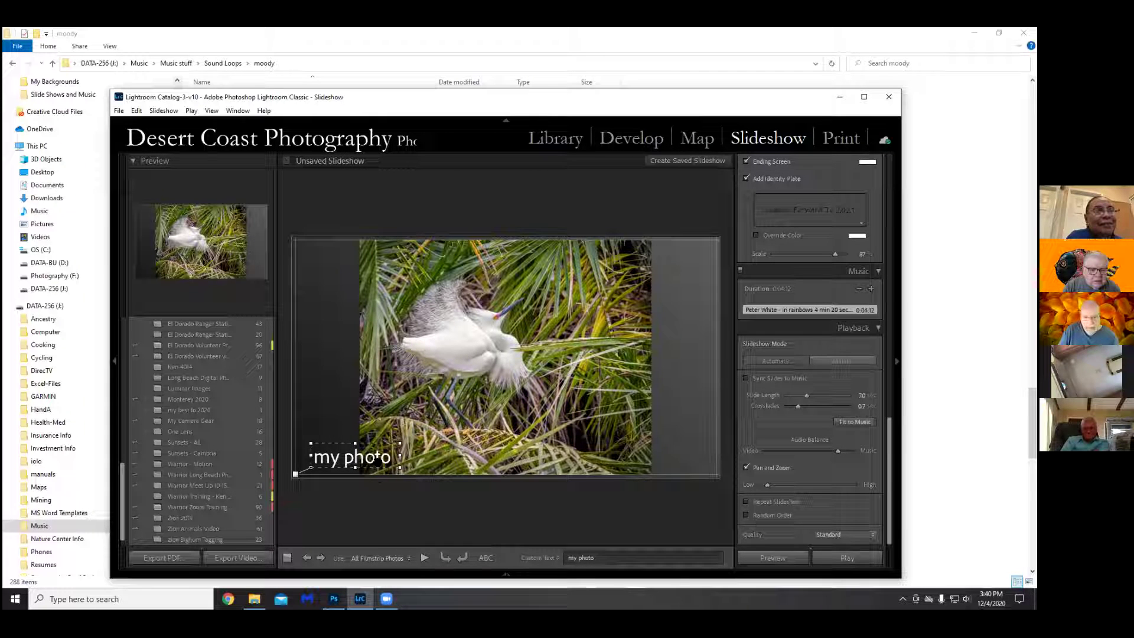
pyautogui.press('Delete')
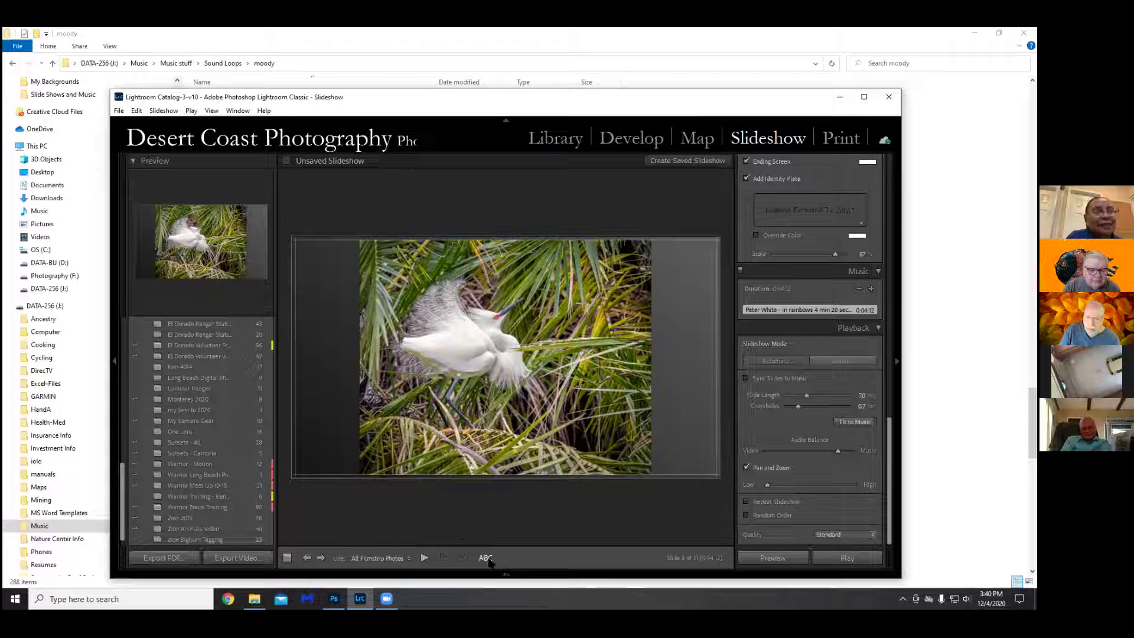
# Add a text overlay that shows each photo's Title on the slides
pyautogui.click(487, 559)
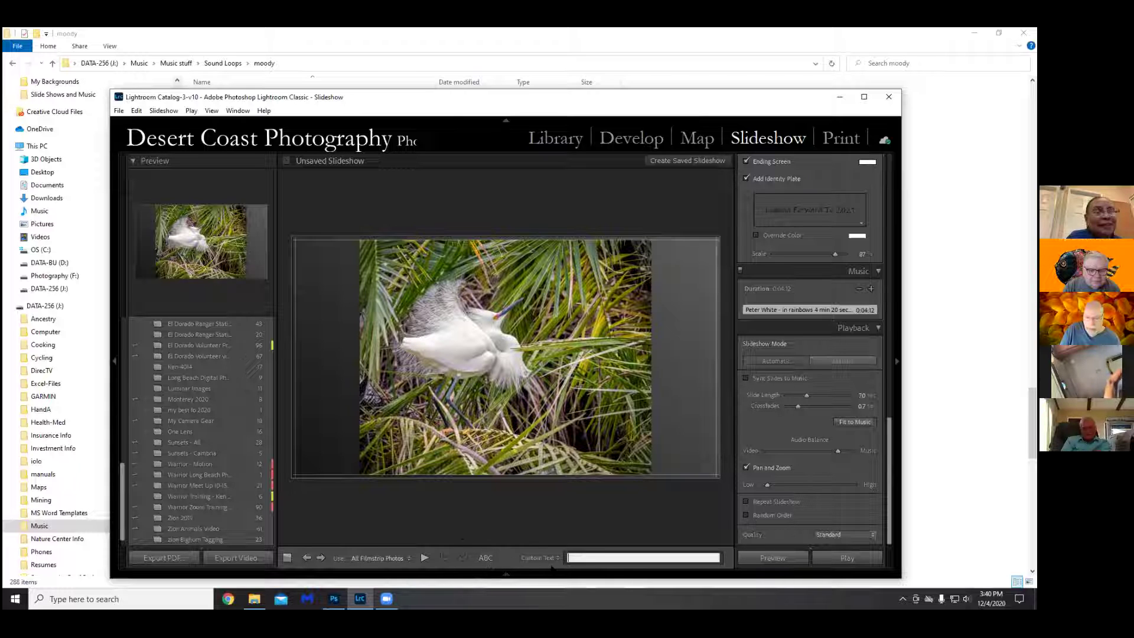
pyautogui.click(557, 559)
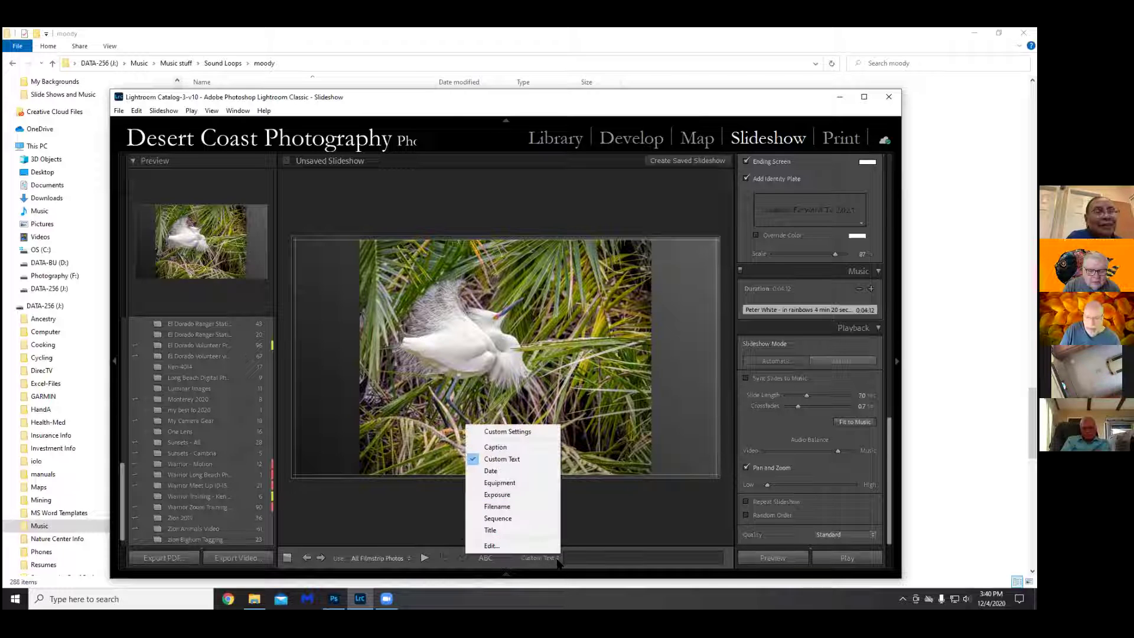
pyautogui.click(492, 530)
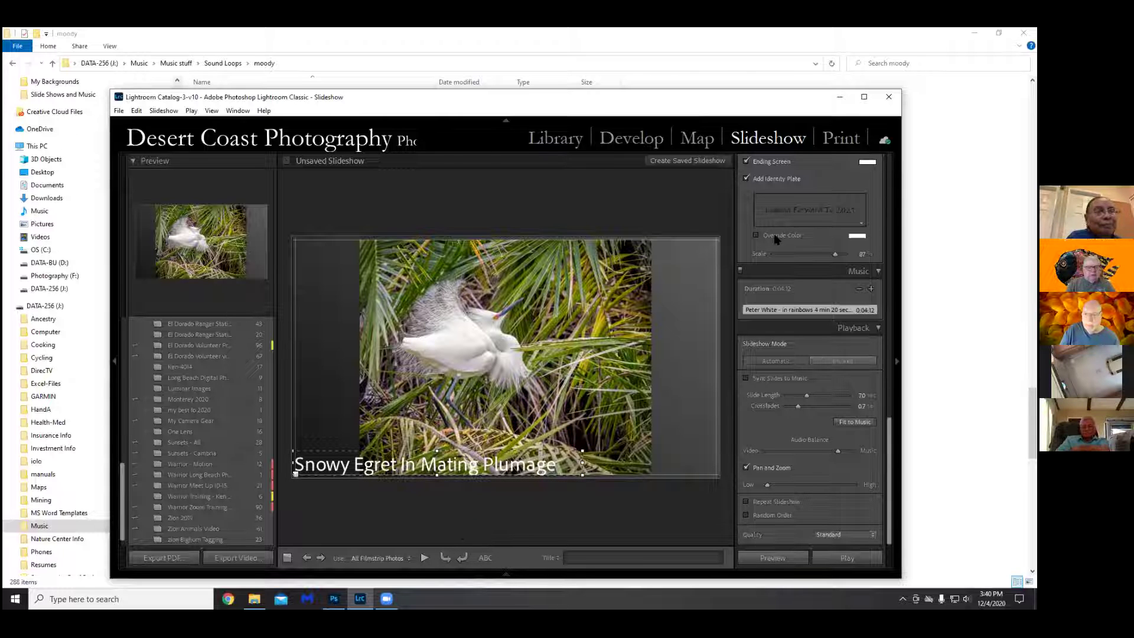
# Select the Pink Rose photo at the end of the Best of 2020 collection in the Library, and view its title overlay in Slideshow
pyautogui.click(555, 139)
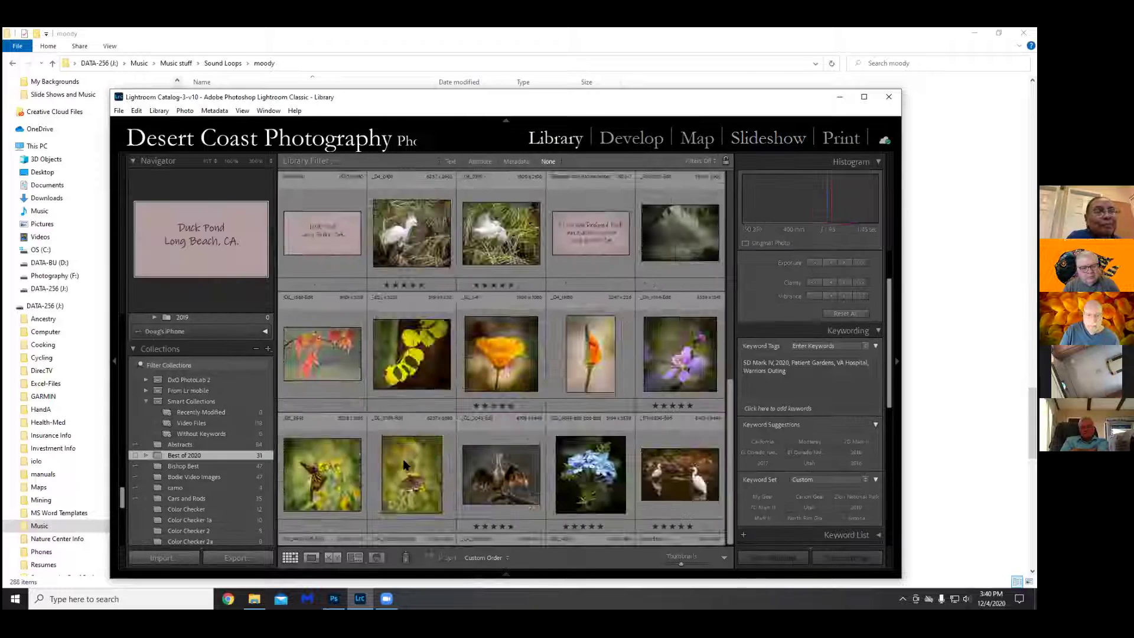
pyautogui.scroll(-4, 880, 455)
pyautogui.scroll(-2, 880, 455)
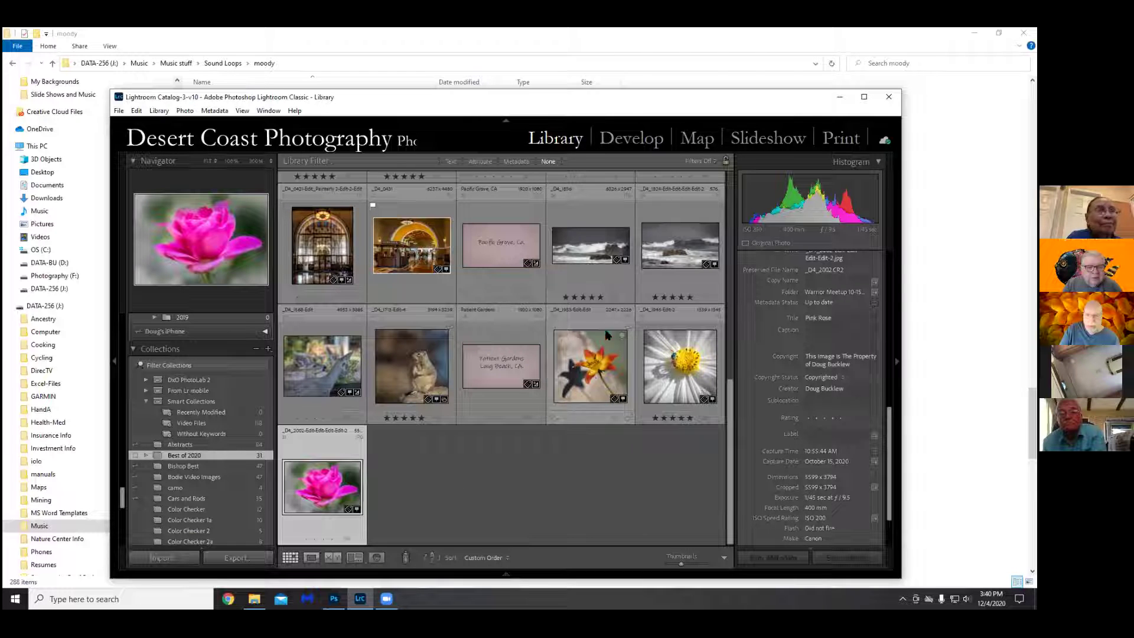
pyautogui.click(788, 139)
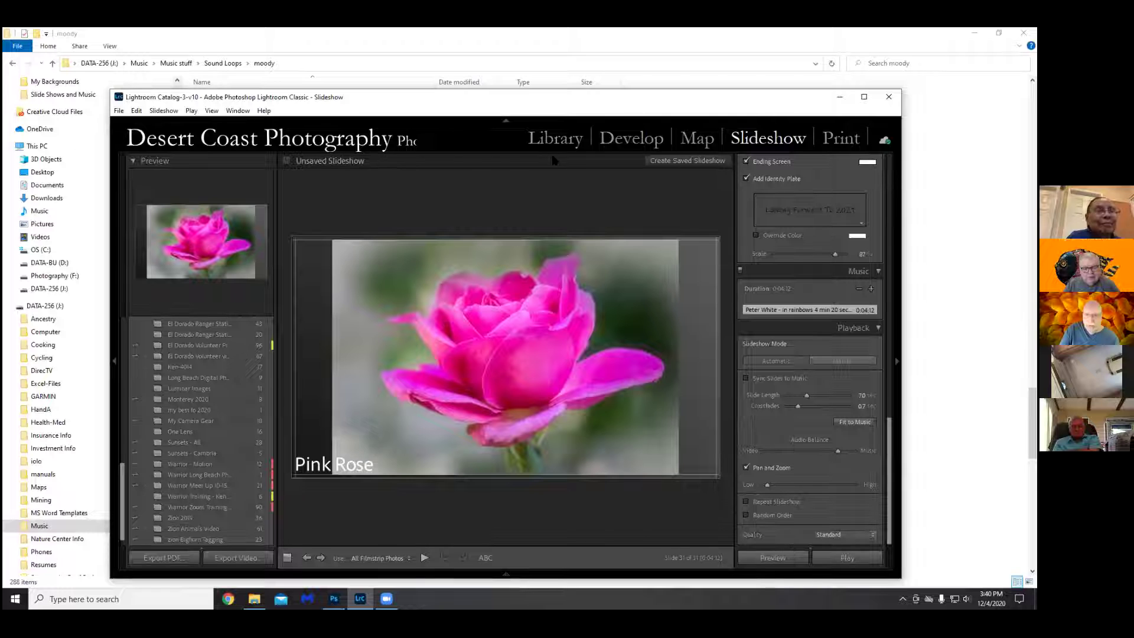
# Preview the slideshow in the Slideshow module from the Duck Pond title slide selected in the Library, stopping at the mating plumage egret
pyautogui.press('g')
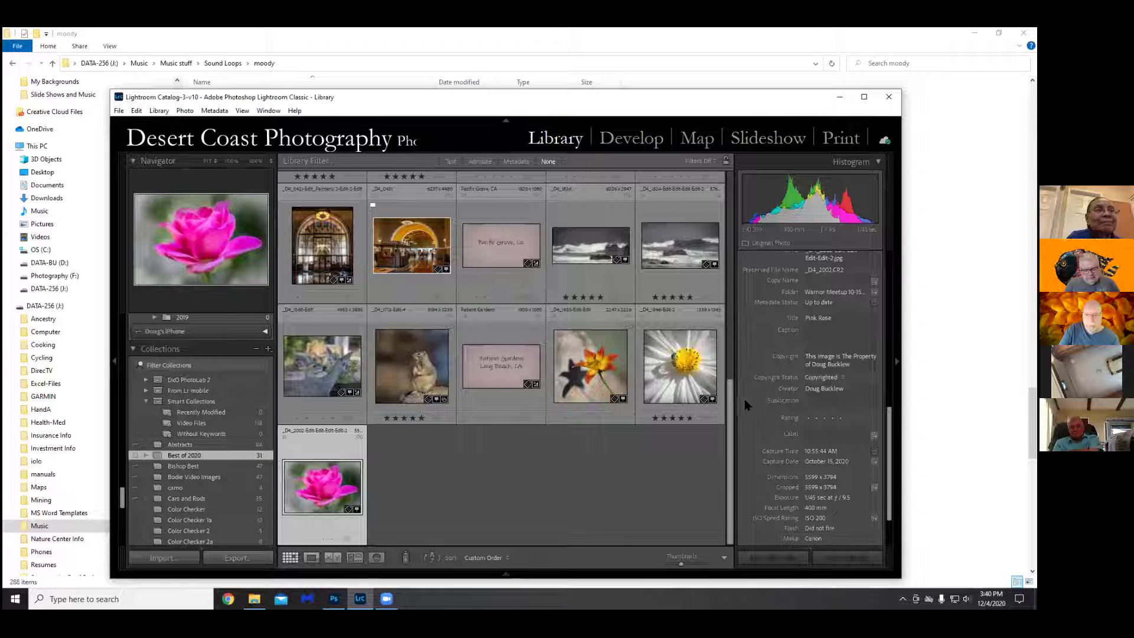
pyautogui.moveTo(736, 419); pyautogui.dragTo(738, 177)
pyautogui.click(346, 231)
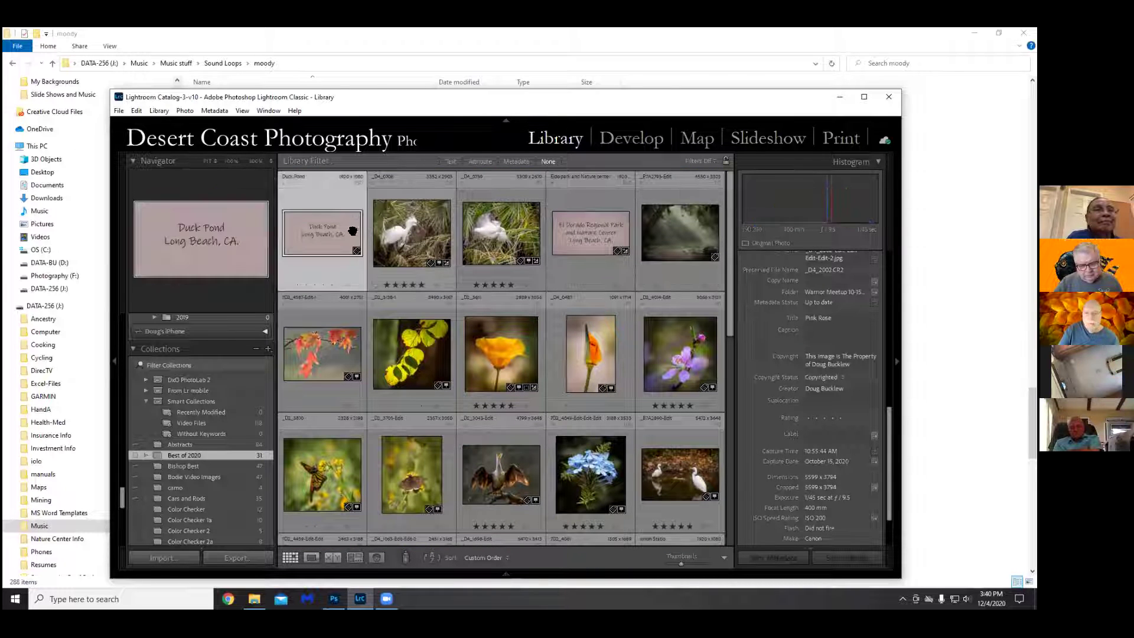
pyautogui.hotkey('ctrl', 'alt', '5')
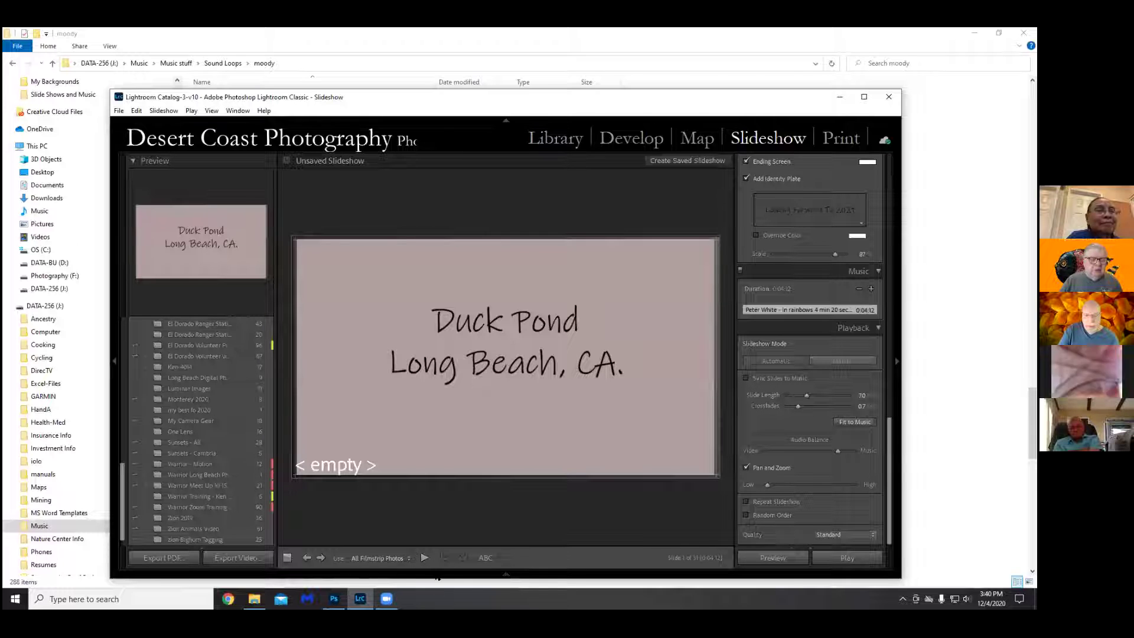
pyautogui.click(424, 559)
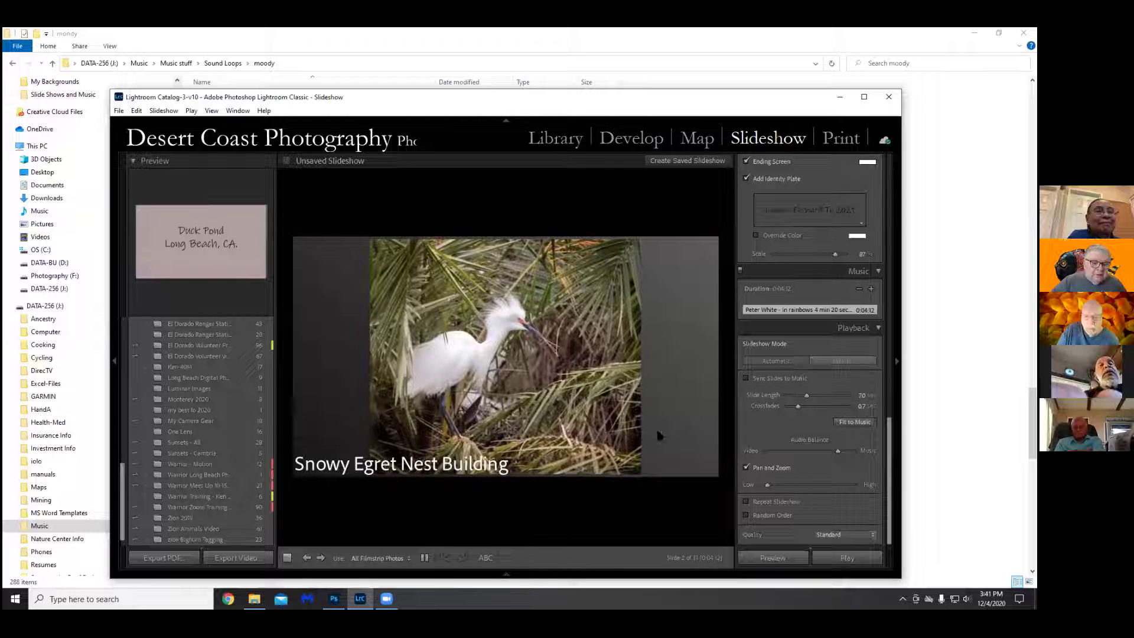
pyautogui.click(424, 557)
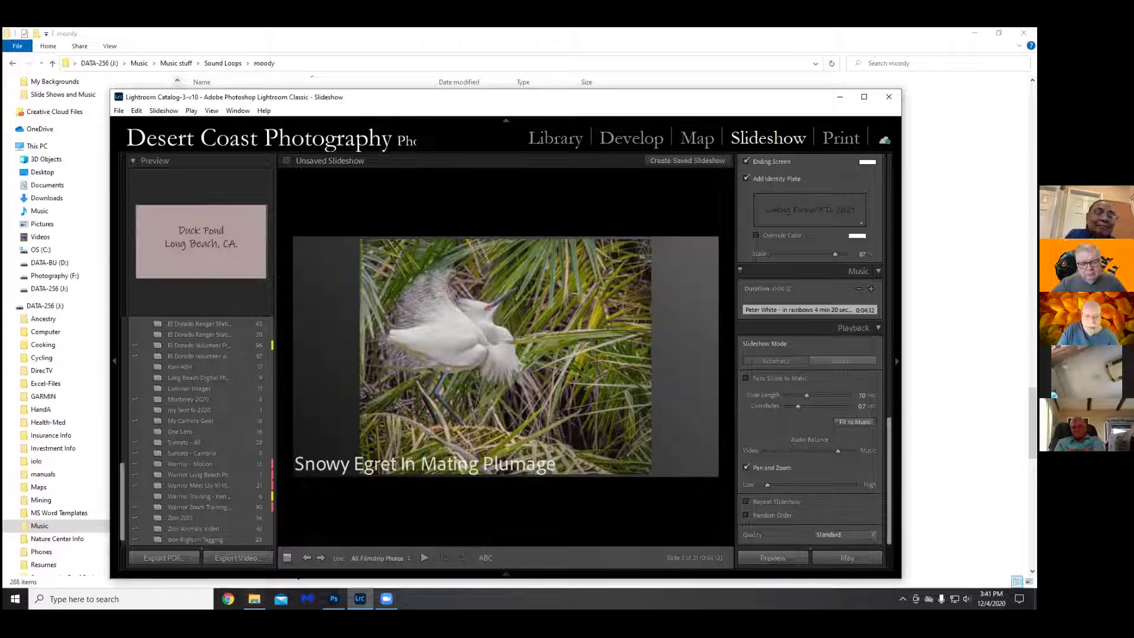
# Try exporting the slideshow as a video named "best of 2020" in the Slide Shows and Music folder, and cancel before saving
pyautogui.click(235, 561)
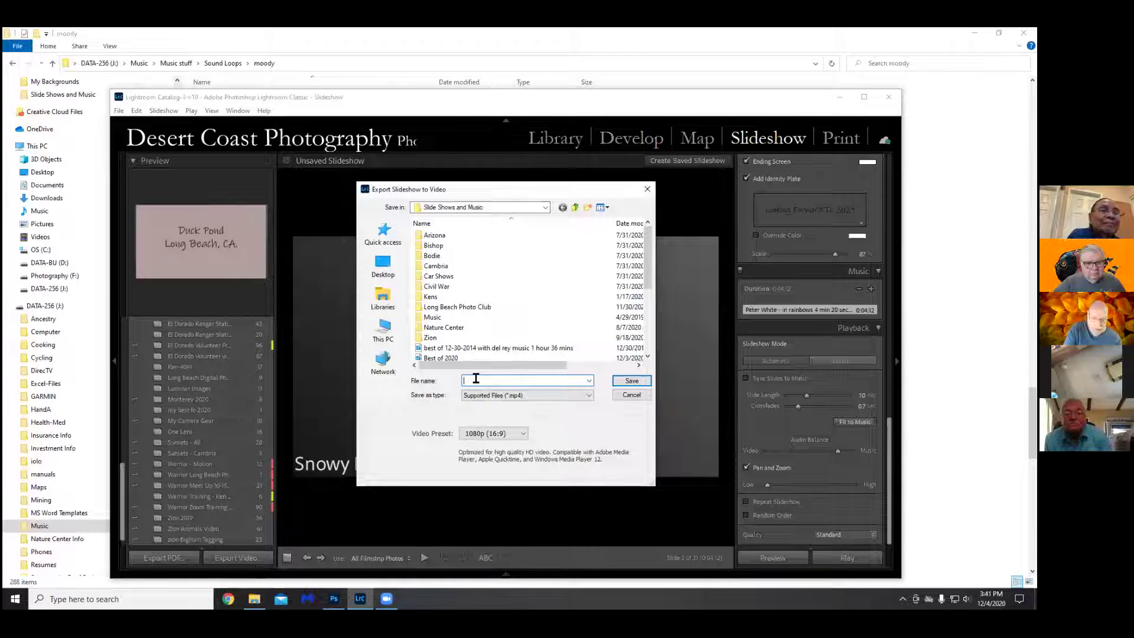
pyautogui.write('best of ')
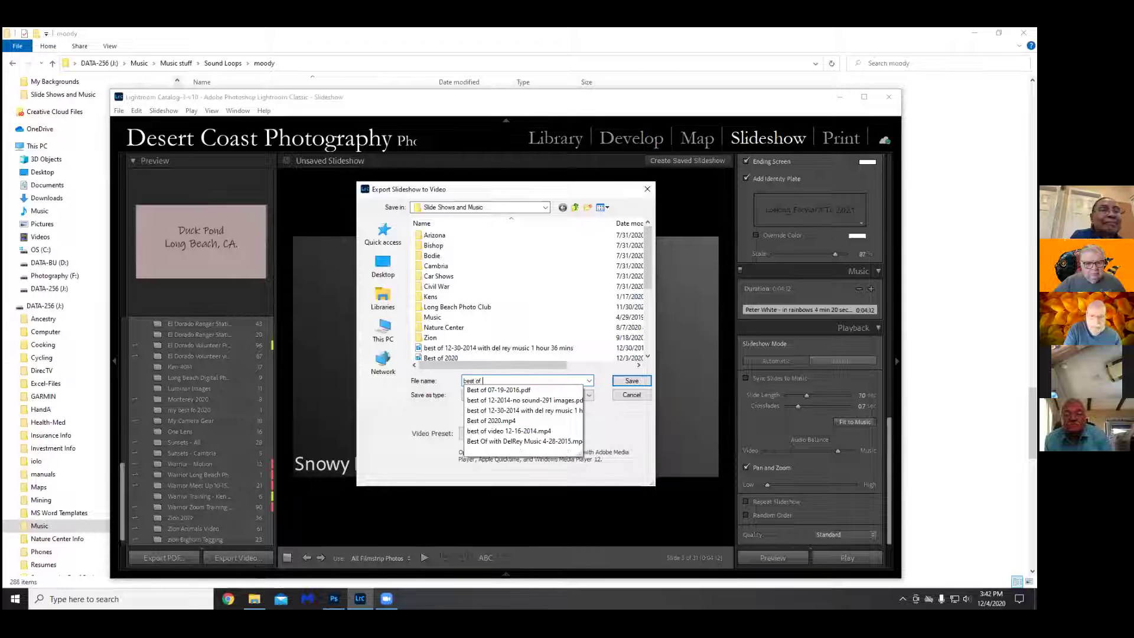
pyautogui.write('2020')
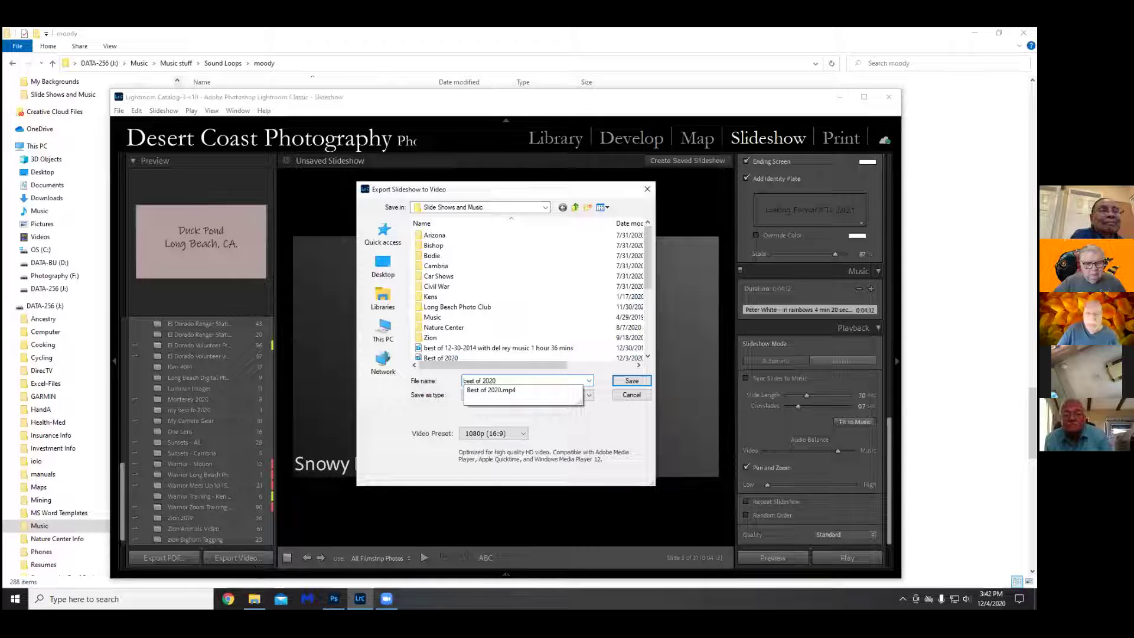
pyautogui.write('20')
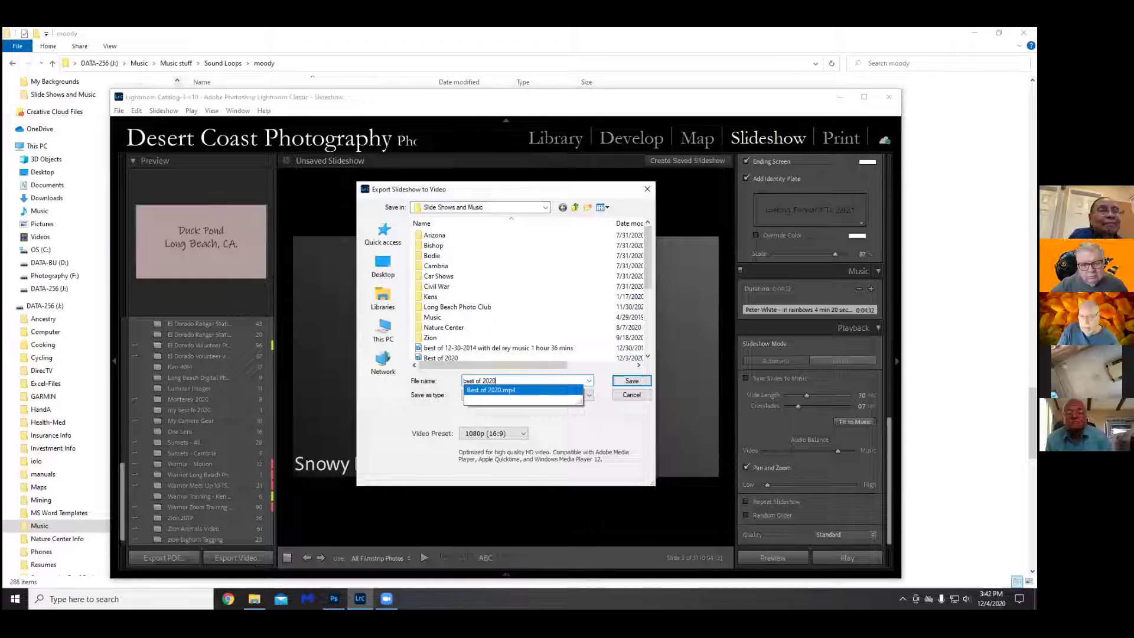
pyautogui.click(629, 394)
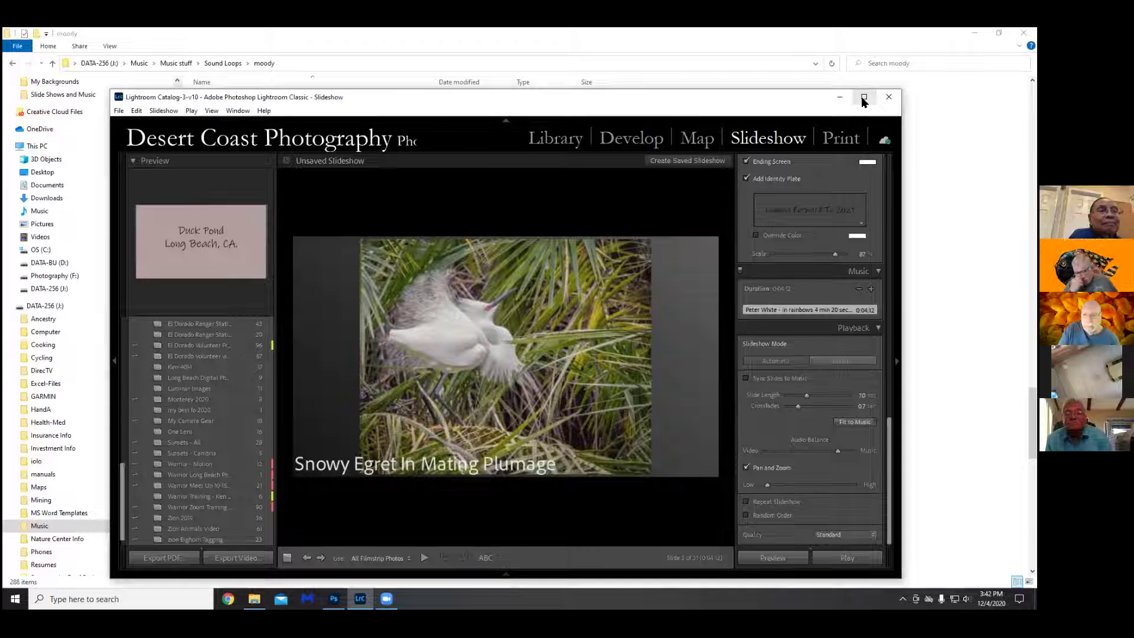
# Maximize the Lightroom window, quit Photoshop, and bring the File Explorer window forward
pyautogui.click(864, 97)
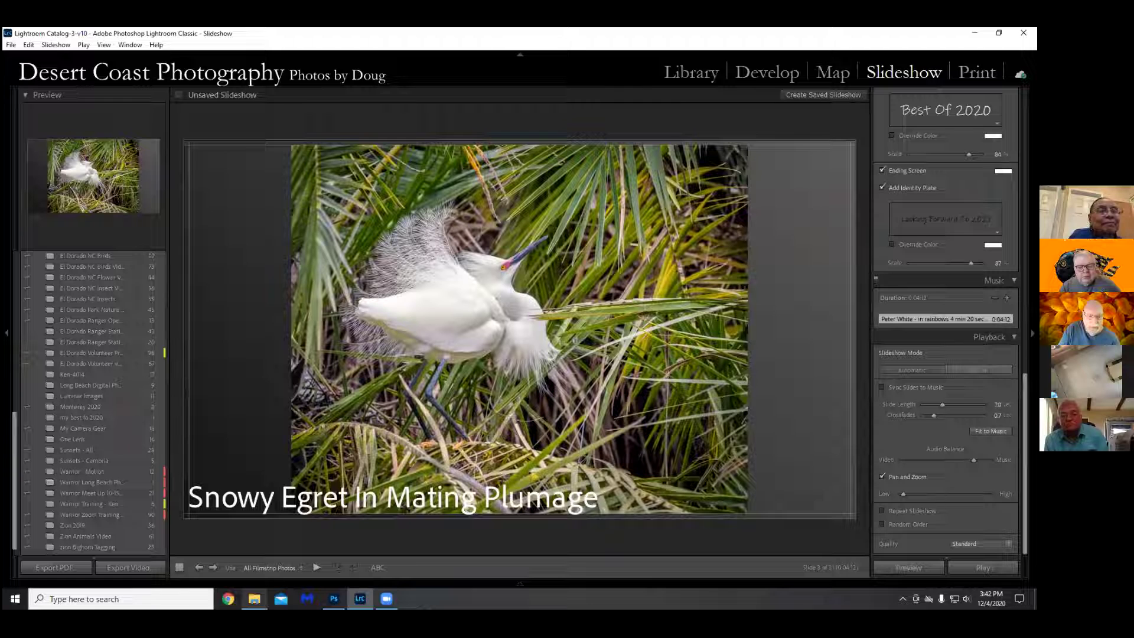
pyautogui.click(334, 598)
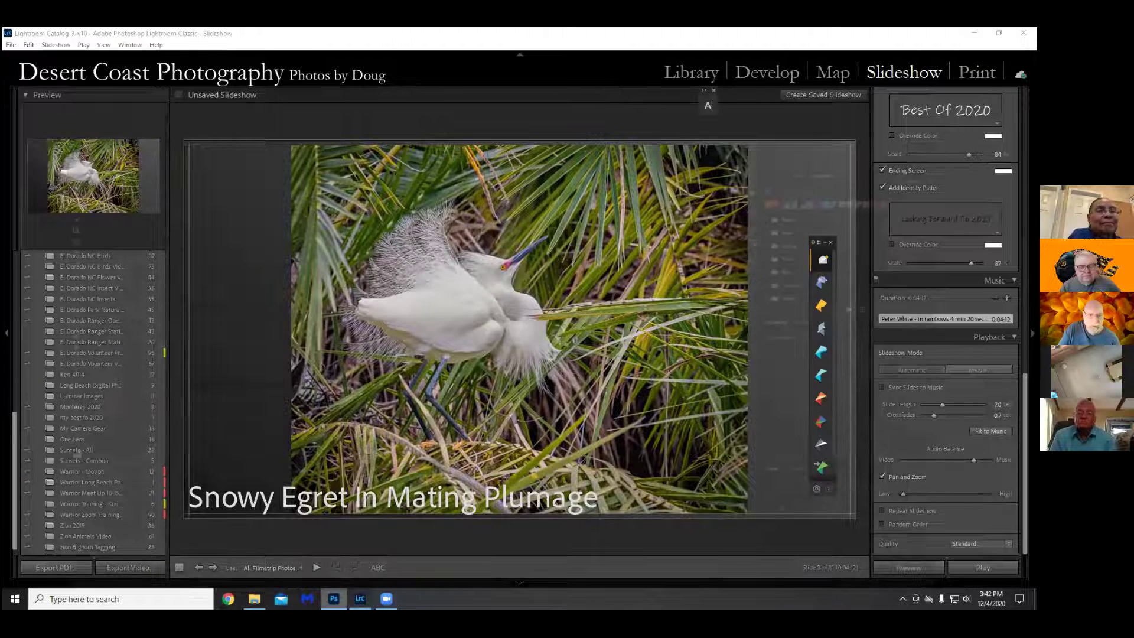
pyautogui.click(334, 598)
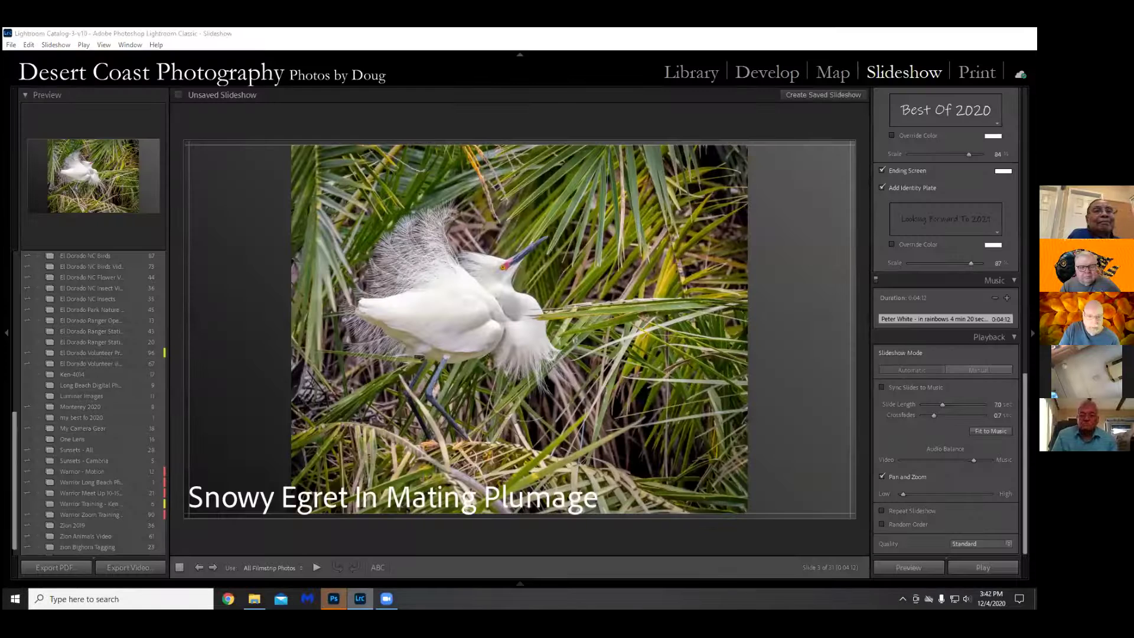
pyautogui.click(254, 599)
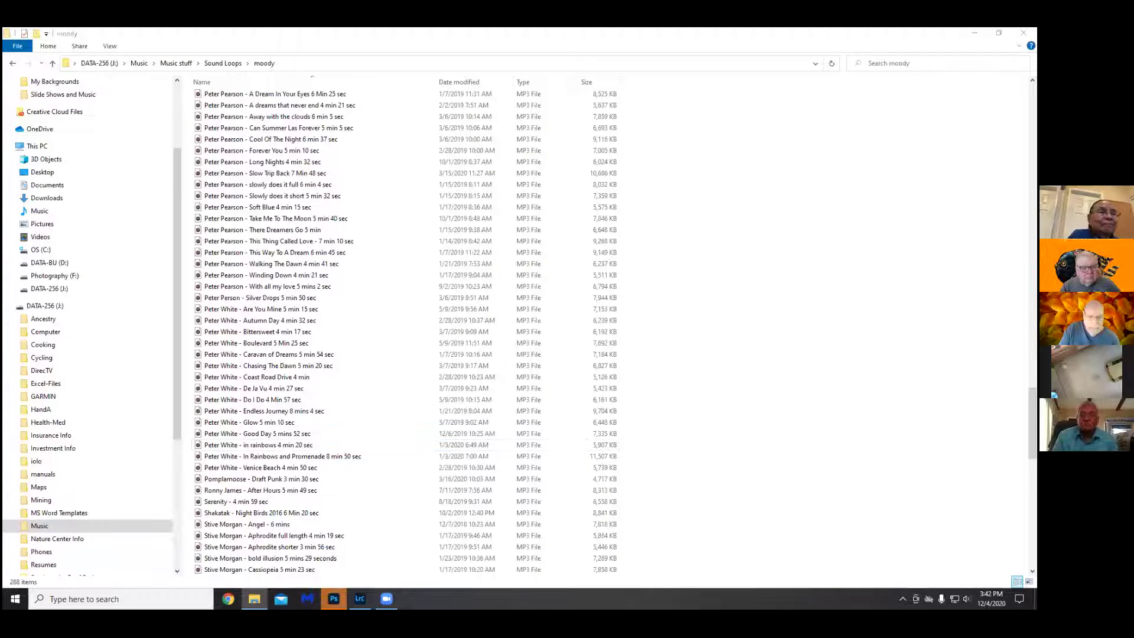
pyautogui.click(333, 599)
pyautogui.hotkey('ctrl', 'q')
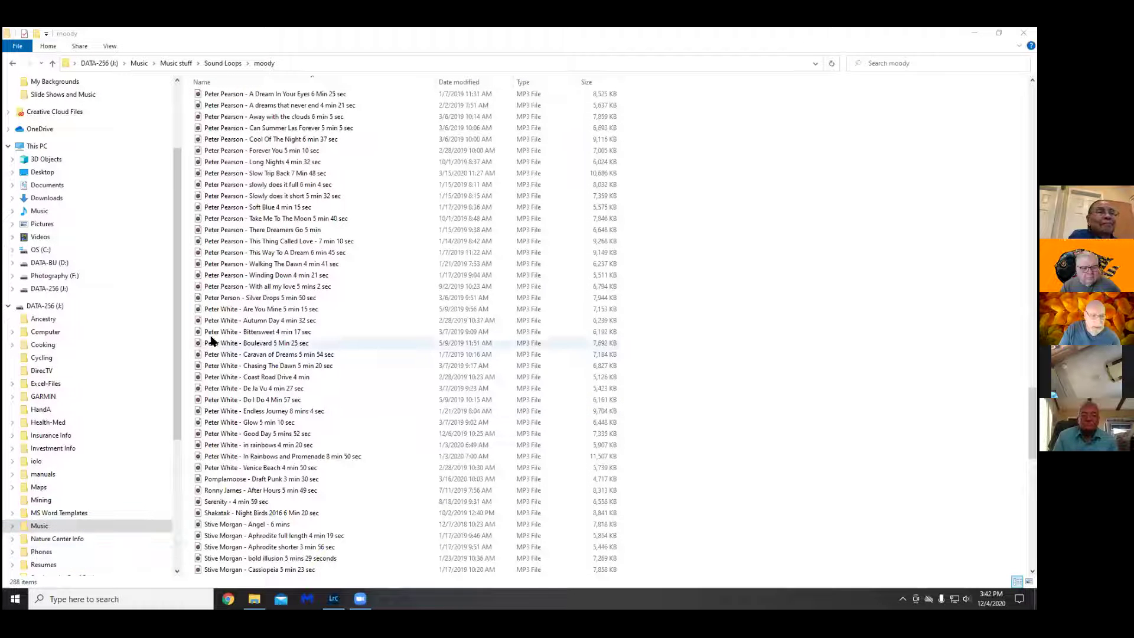
# Play the Best of 2020 MP4 from Photographic Items > Slide Shows and Music on the Photography (F:) drive
pyautogui.moveTo(176, 372); pyautogui.dragTo(170, 499)
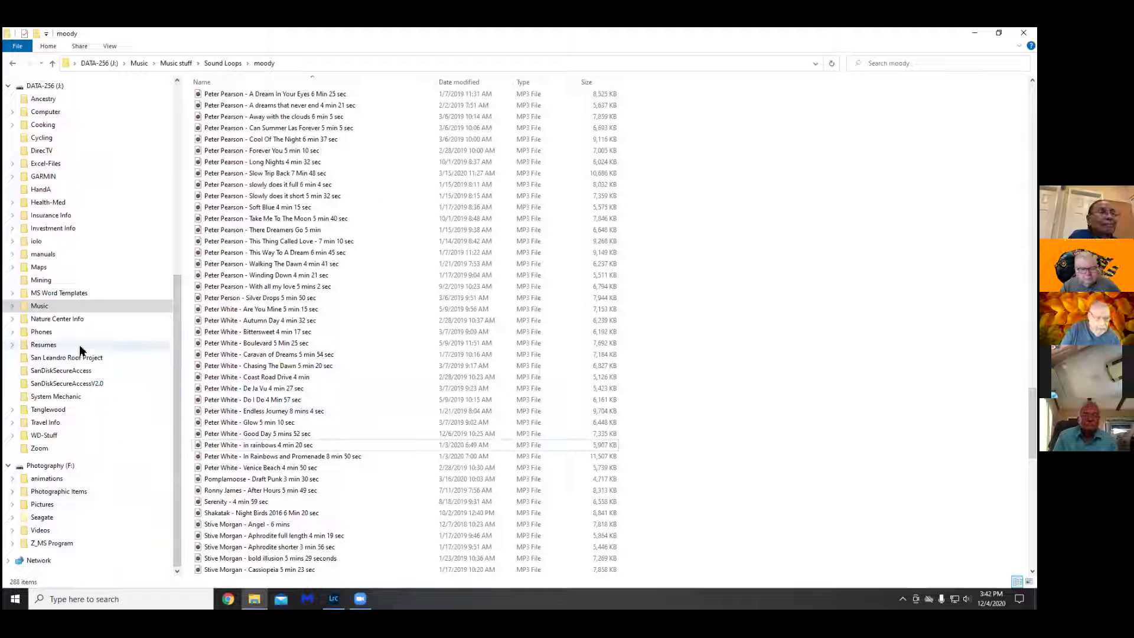
pyautogui.click(70, 491)
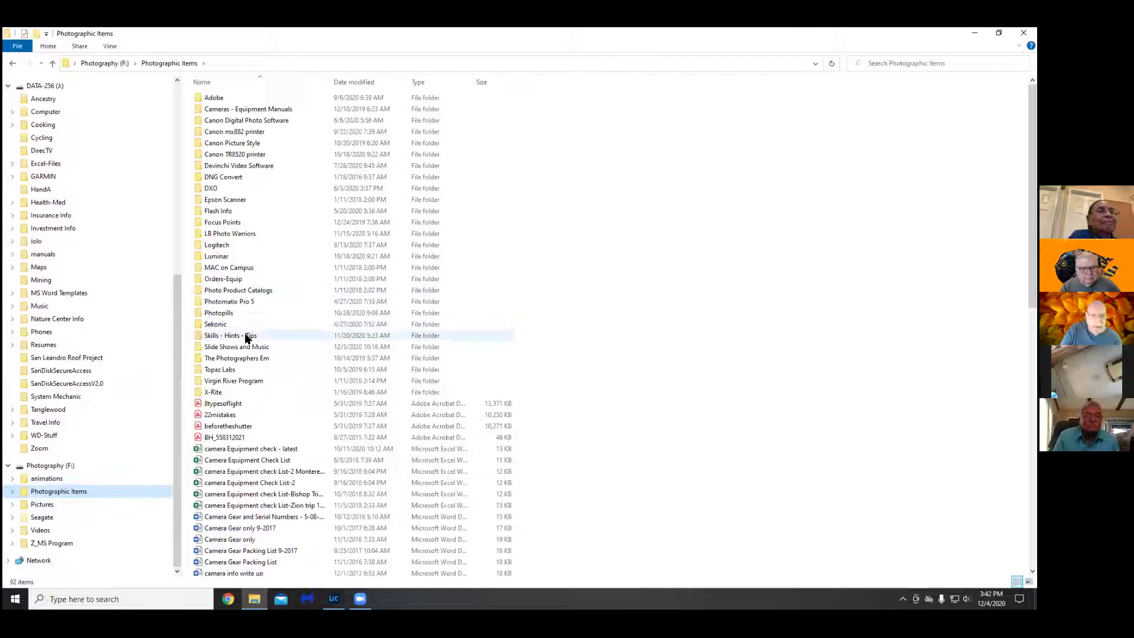
pyautogui.doubleClick(244, 337)
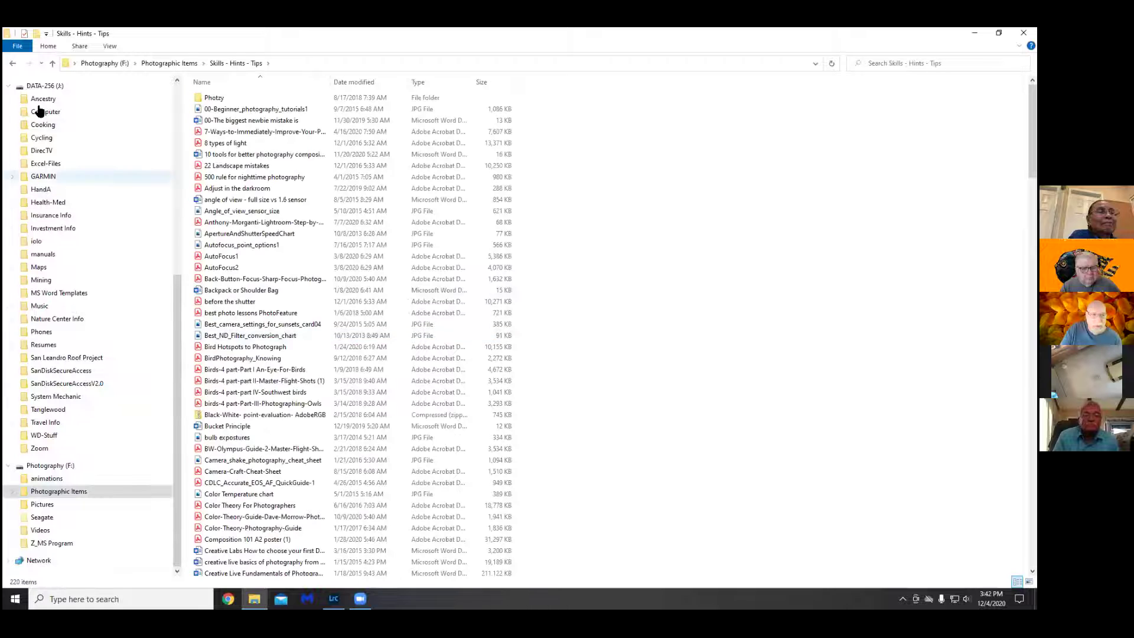
pyautogui.click(15, 67)
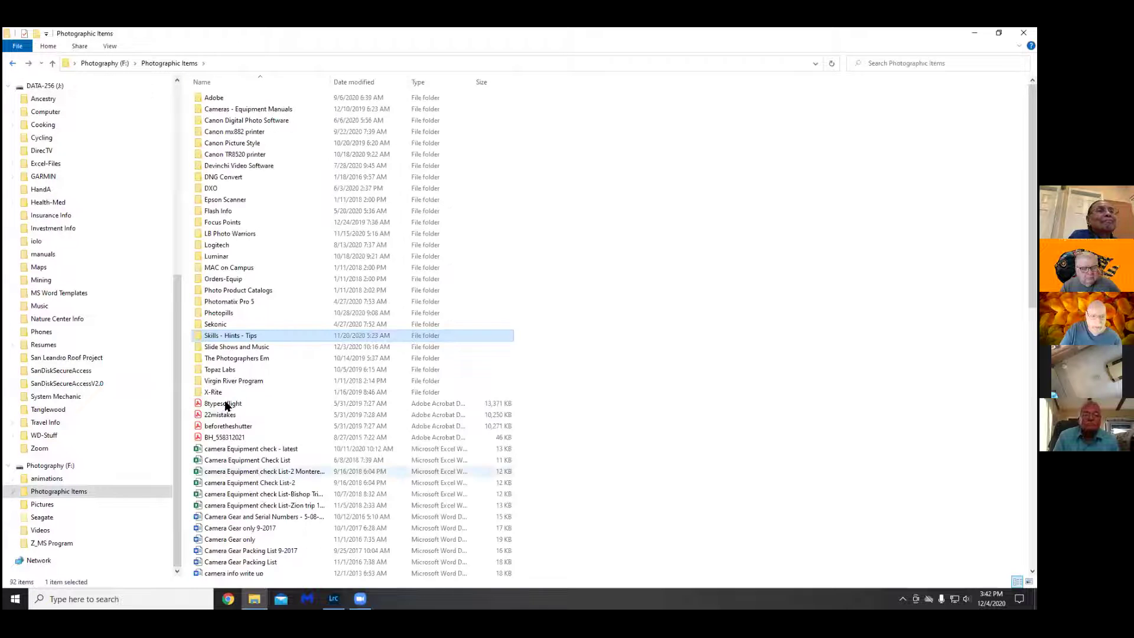
pyautogui.click(248, 348)
pyautogui.doubleClick(247, 349)
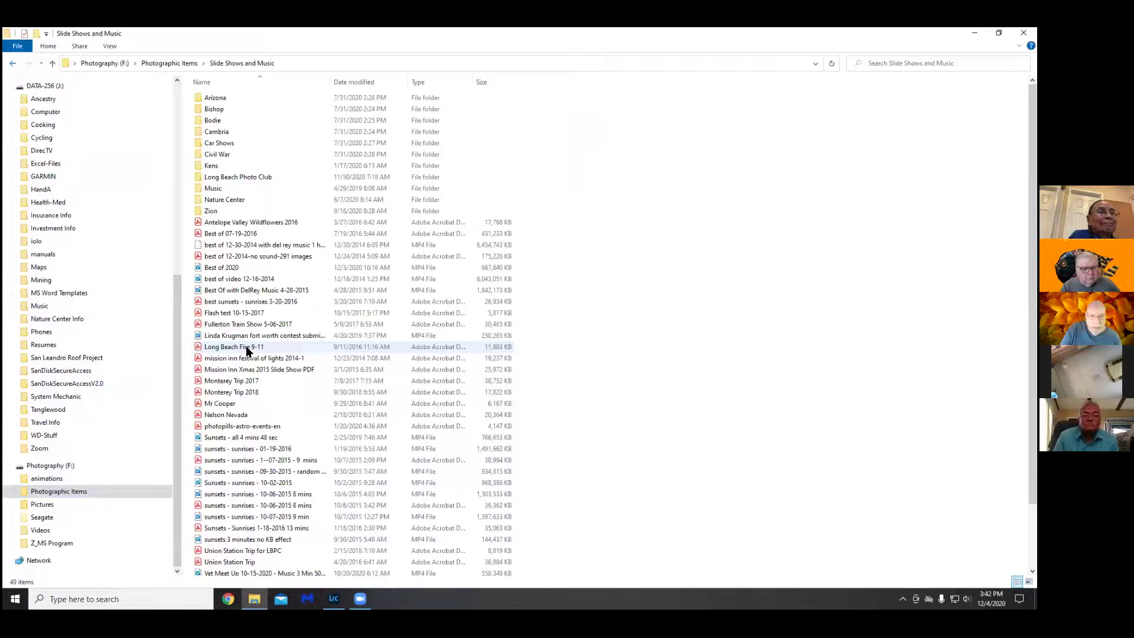
pyautogui.doubleClick(240, 267)
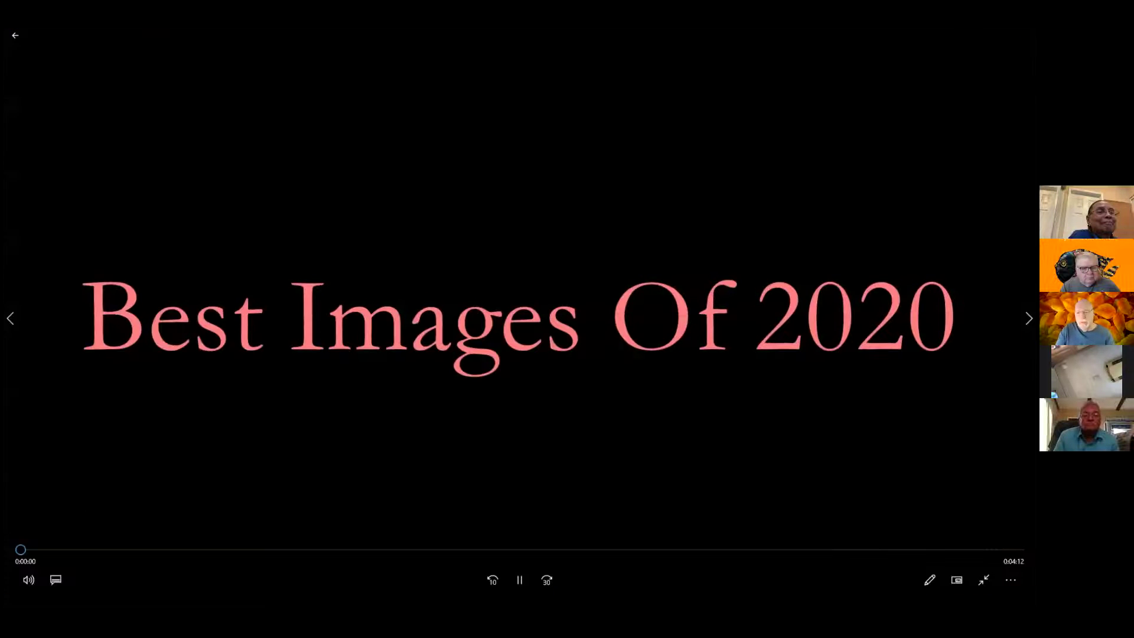